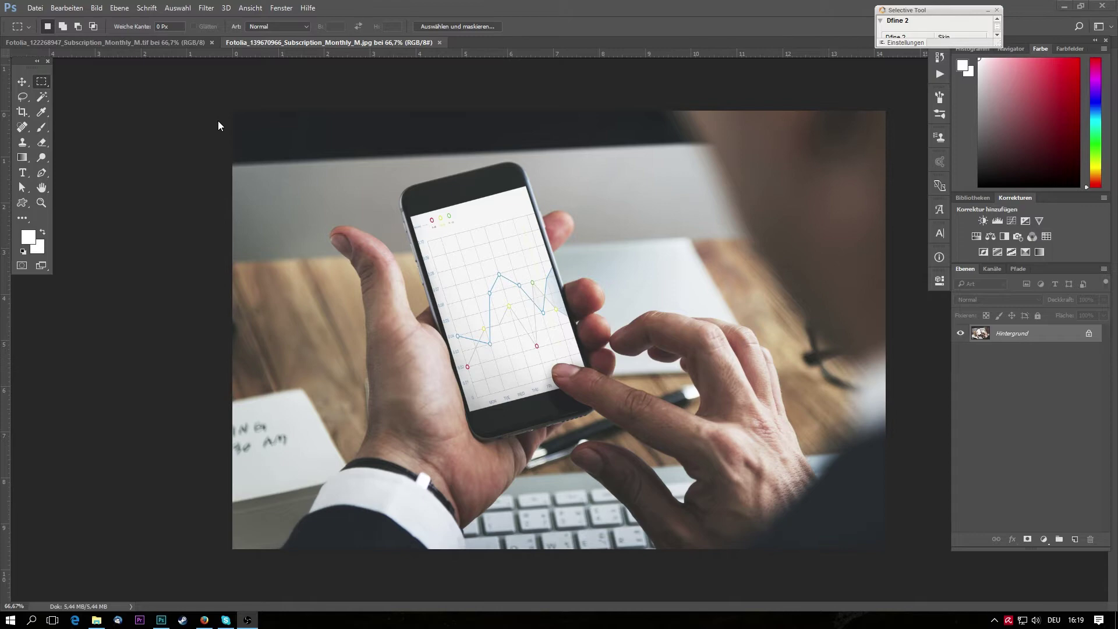
# - Compare the football and phone photos, ending with the football stadium photo active
pyautogui.click(125, 43)
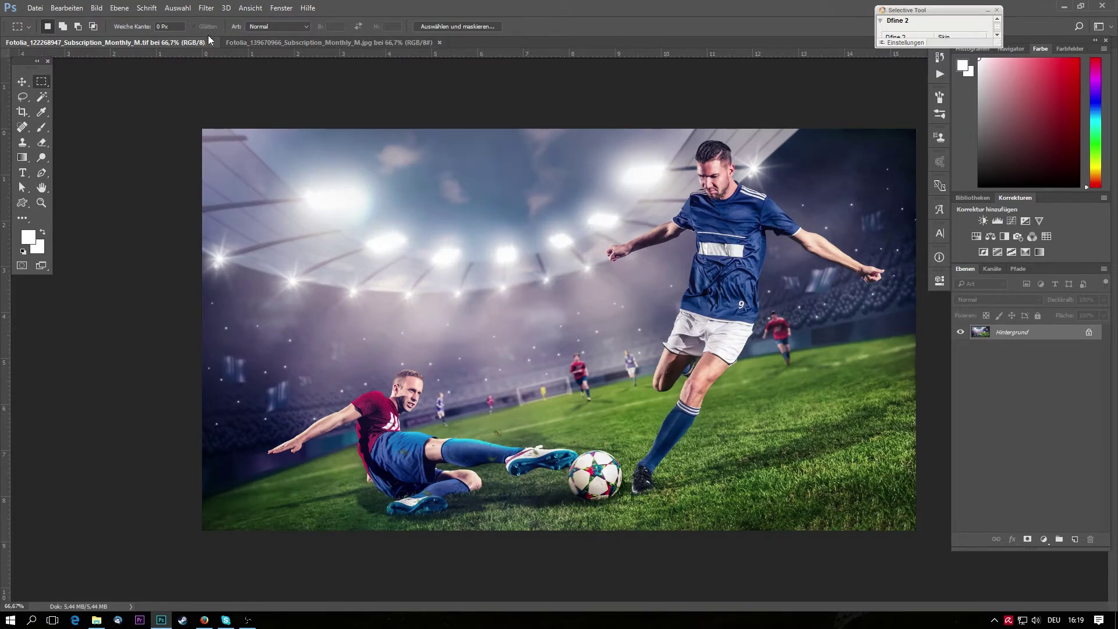
pyautogui.click(254, 42)
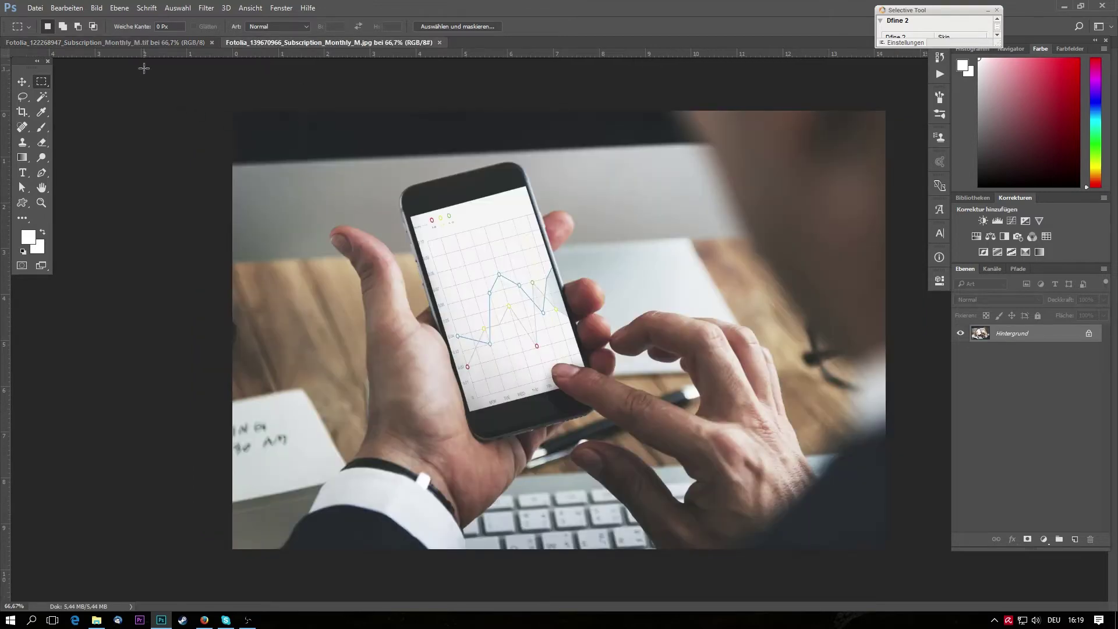
pyautogui.hotkey('ctrl', 'Tab')
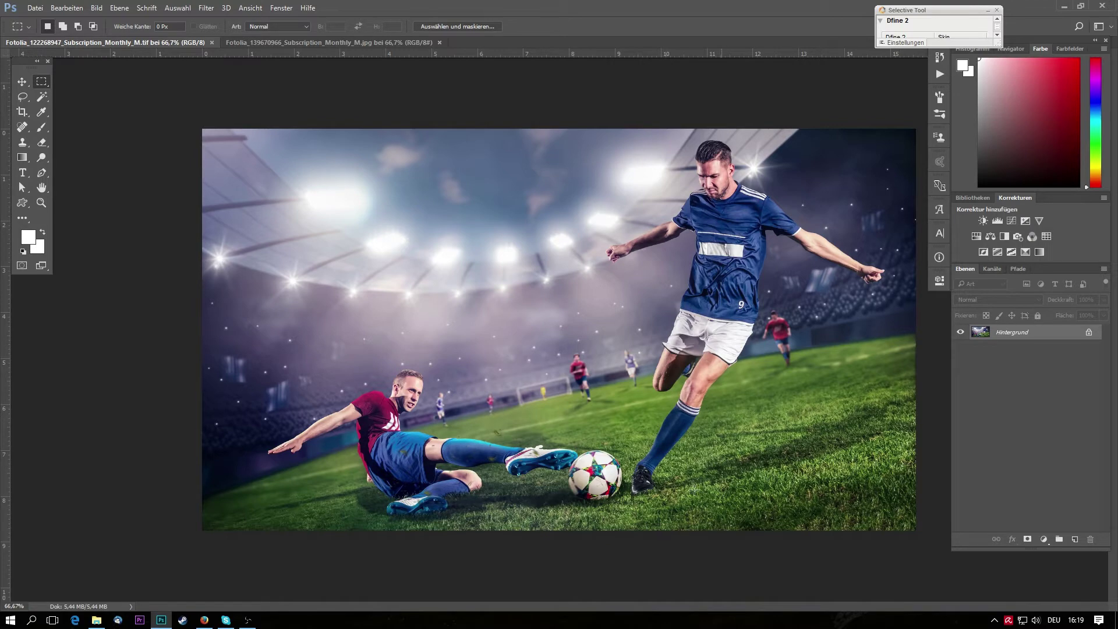
# - In the phone photo, load Path 1 as a selection of the phone screen
pyautogui.click(341, 42)
pyautogui.scroll(5, 548, 365)
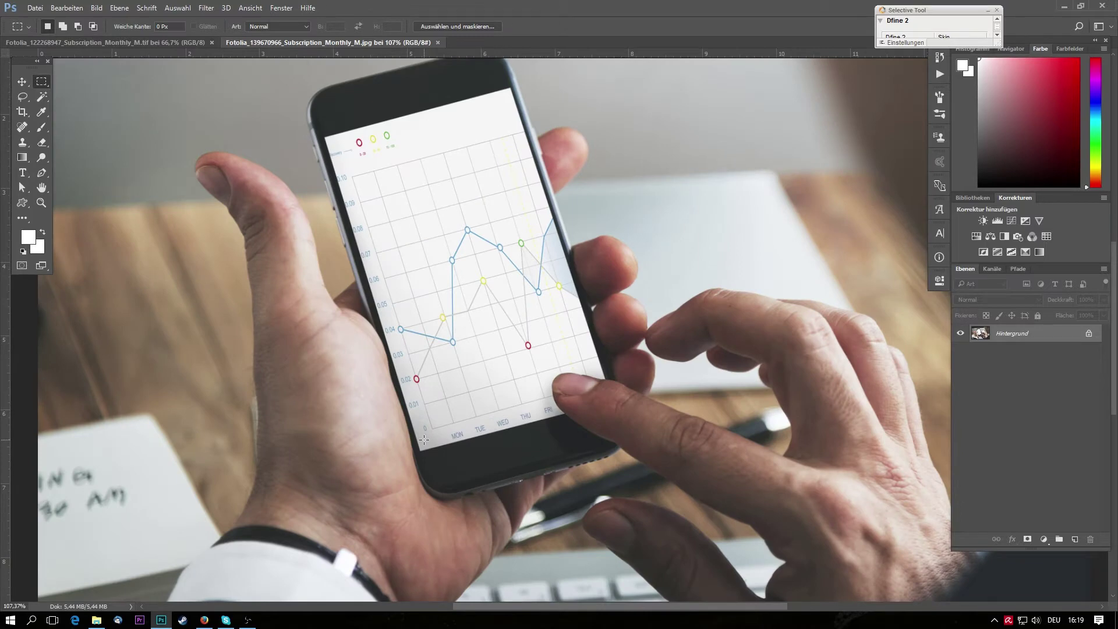
pyautogui.click(1018, 268)
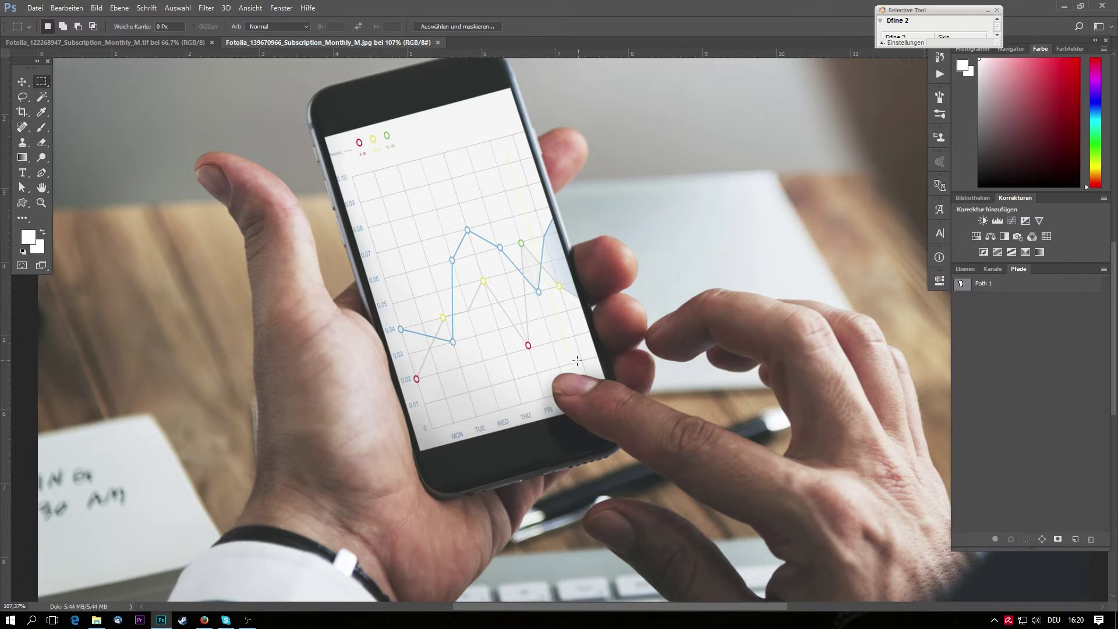
pyautogui.keyDown('ctrl'); pyautogui.click(964, 286); pyautogui.keyUp('ctrl')
# - Fill the screen selection with Black on a new empty layer
pyautogui.click(966, 269)
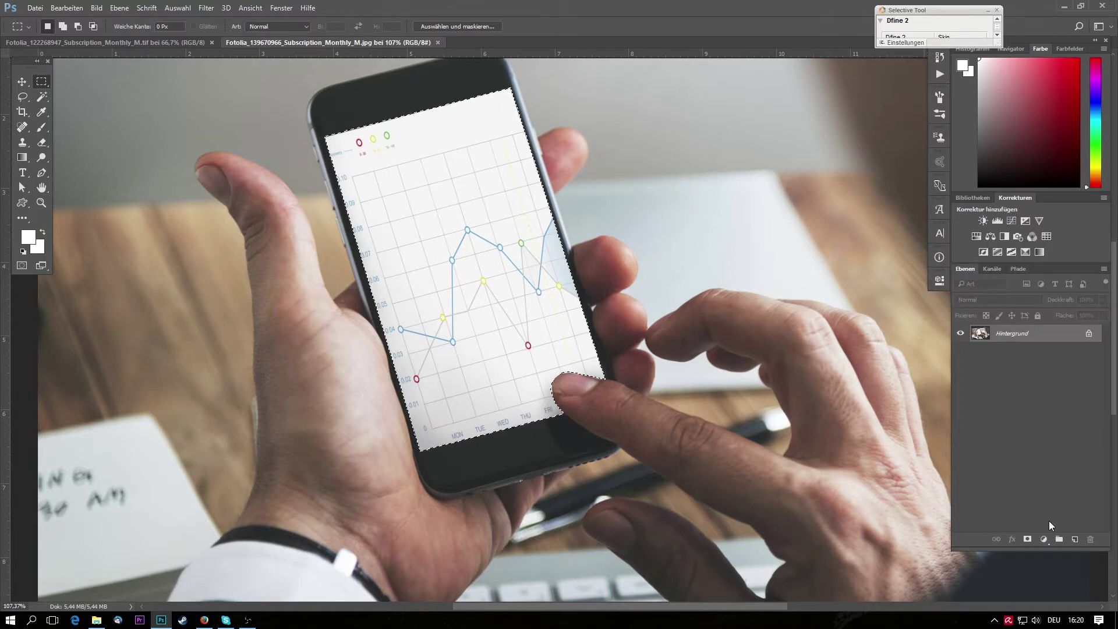
pyautogui.click(1075, 540)
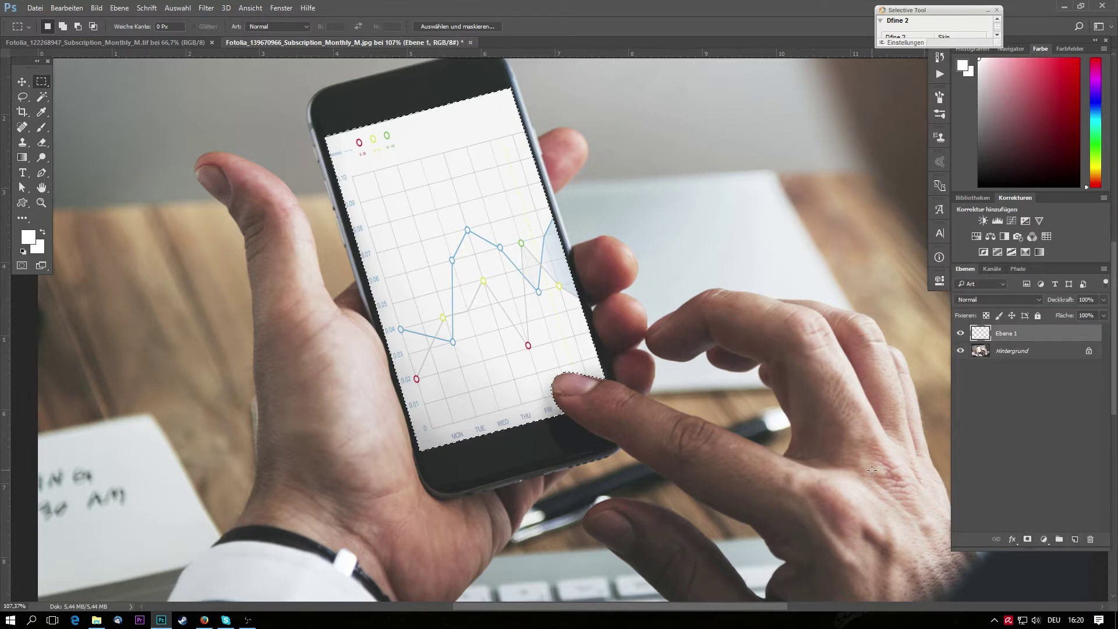
pyautogui.hotkey('shift', 'F5')
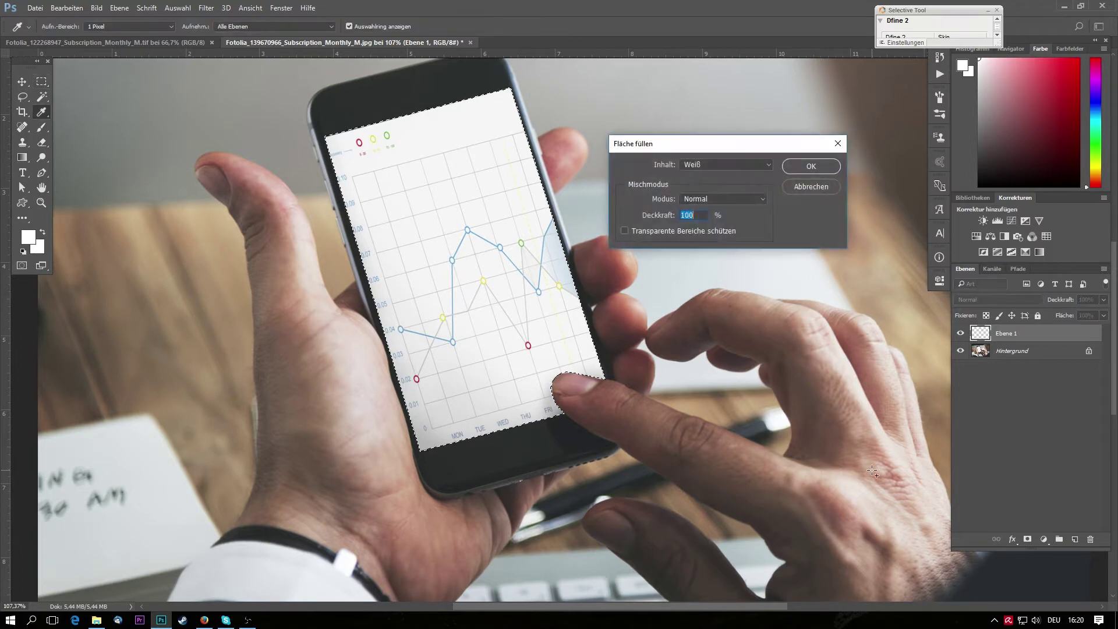
pyautogui.click(726, 165)
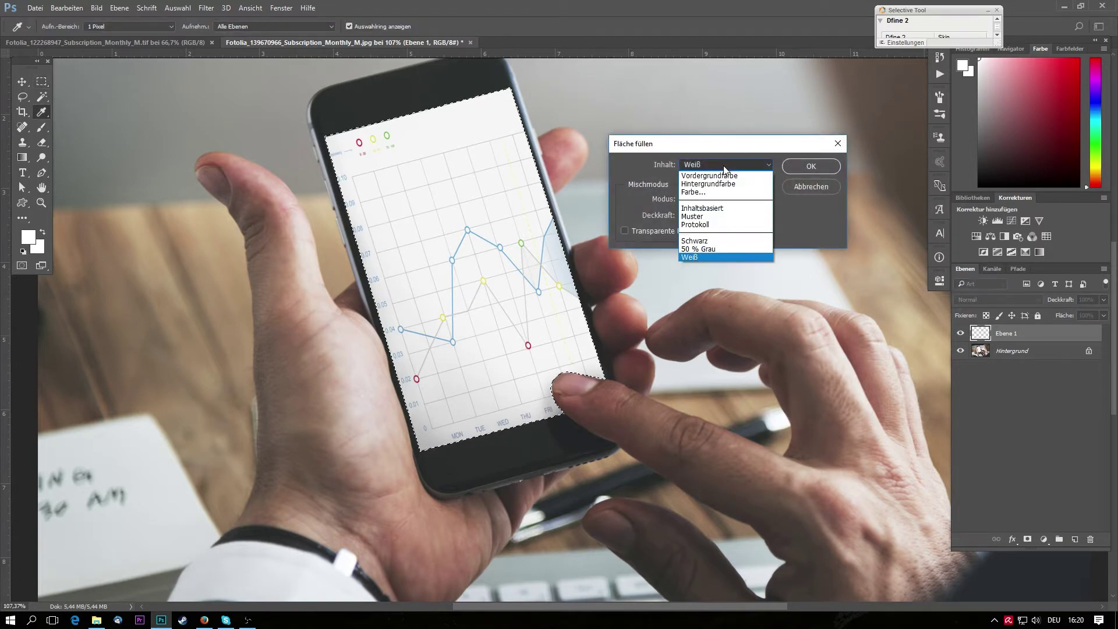
pyautogui.click(740, 239)
pyautogui.click(812, 167)
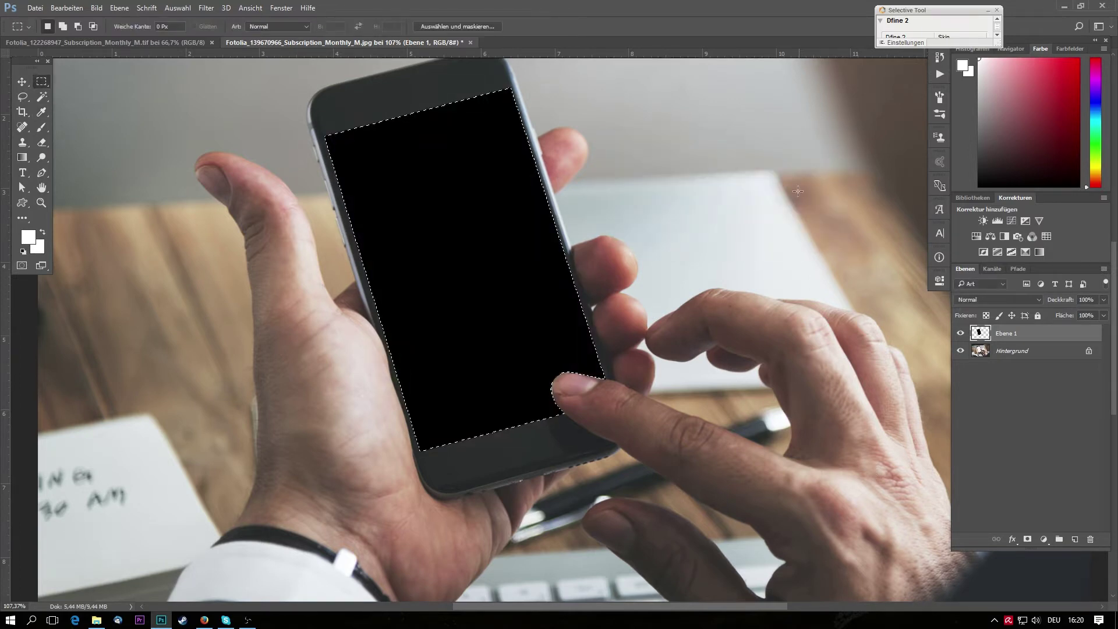
# - Set up the Brush tool with black foreground at 100% opacity
pyautogui.scroll(8, 583, 411)
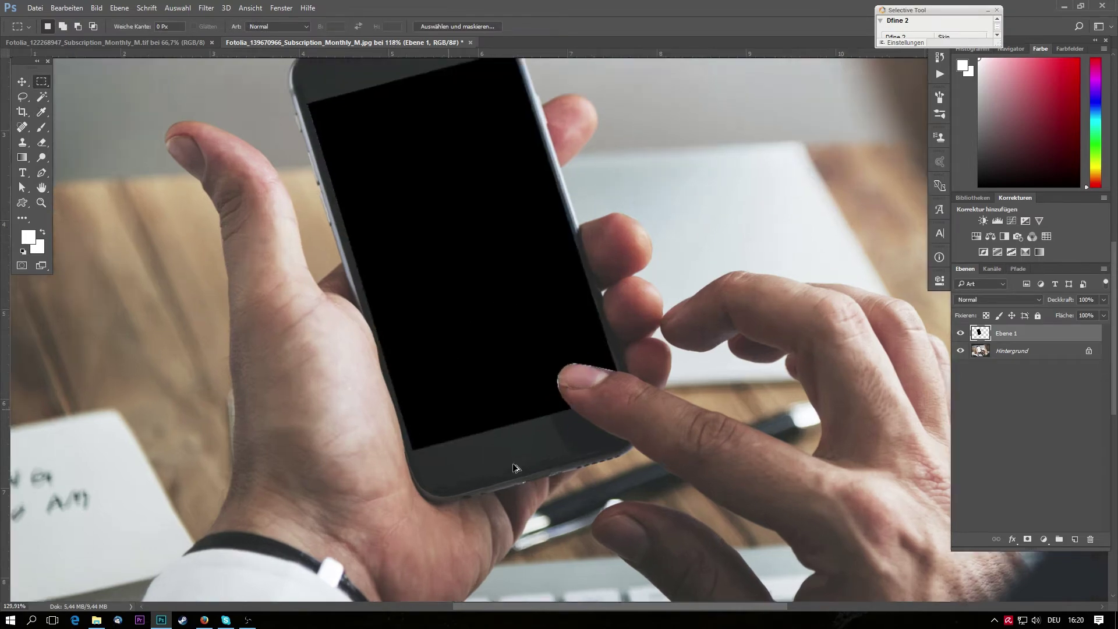
pyautogui.scroll(3, 617, 357)
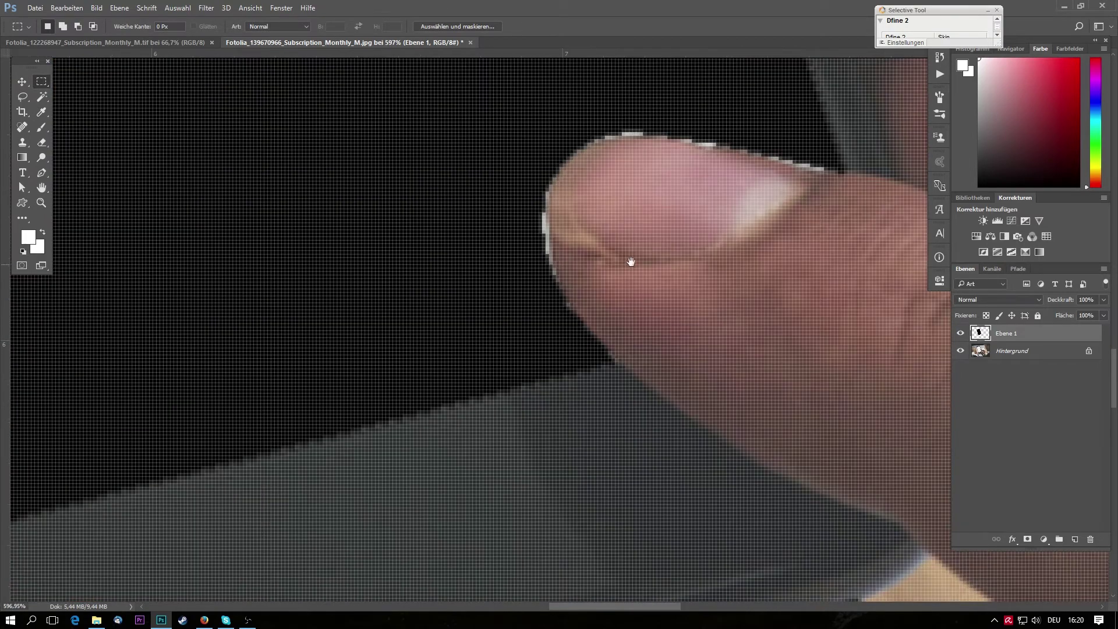
pyautogui.scroll(-5, 570, 485)
pyautogui.scroll(-4, 568, 484)
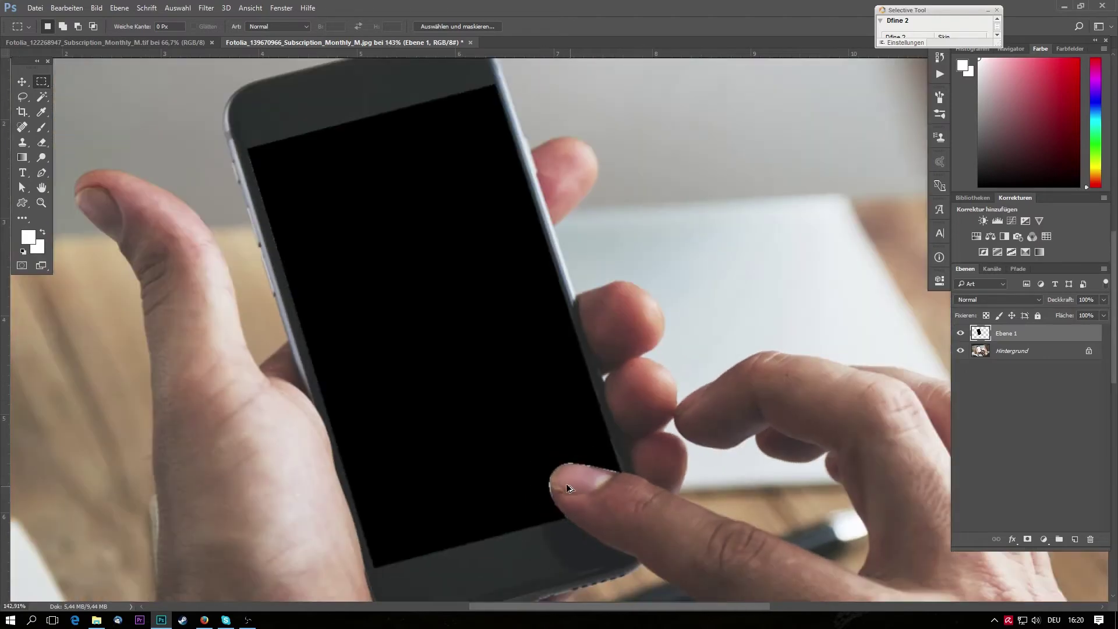
pyautogui.scroll(5, 526, 490)
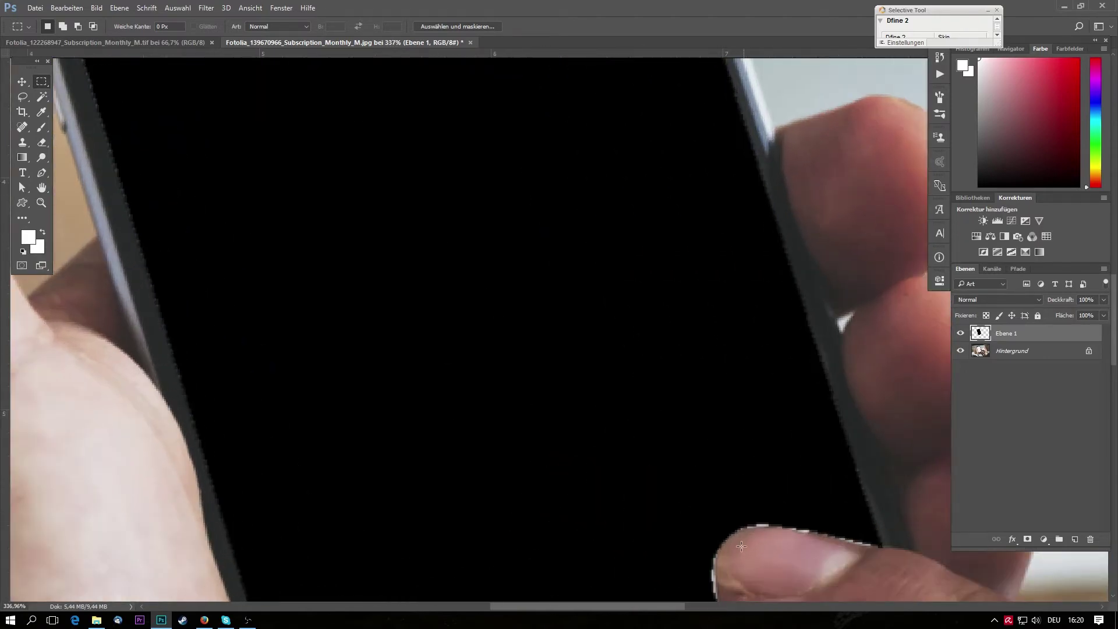
pyautogui.scroll(4, 701, 407)
pyautogui.scroll(2, 699, 404)
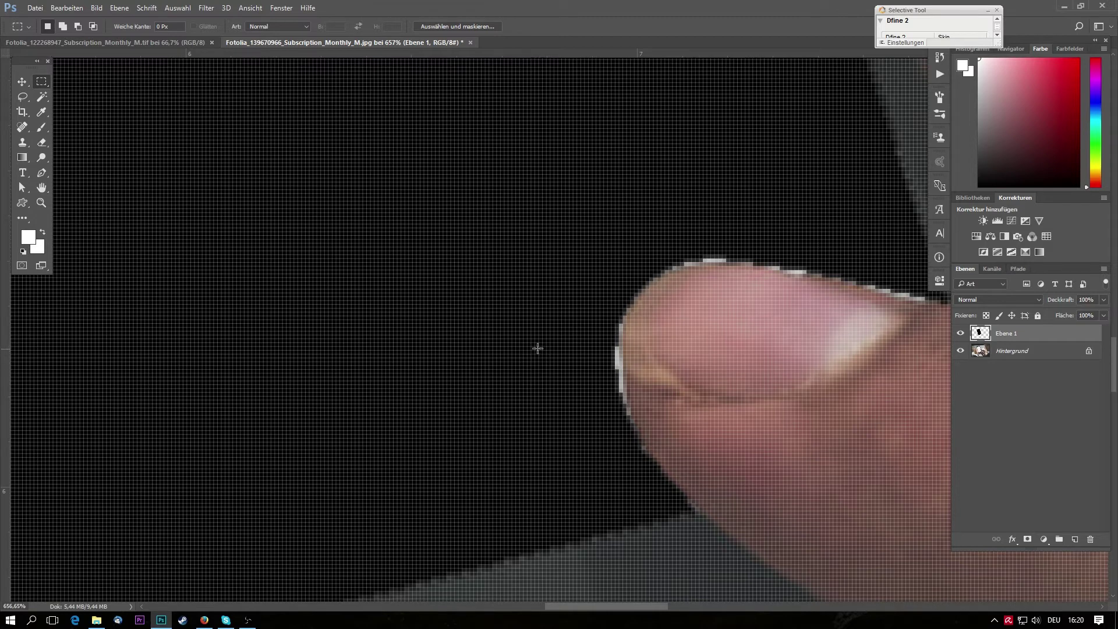
pyautogui.press('b')
pyautogui.rightClick(493, 314)
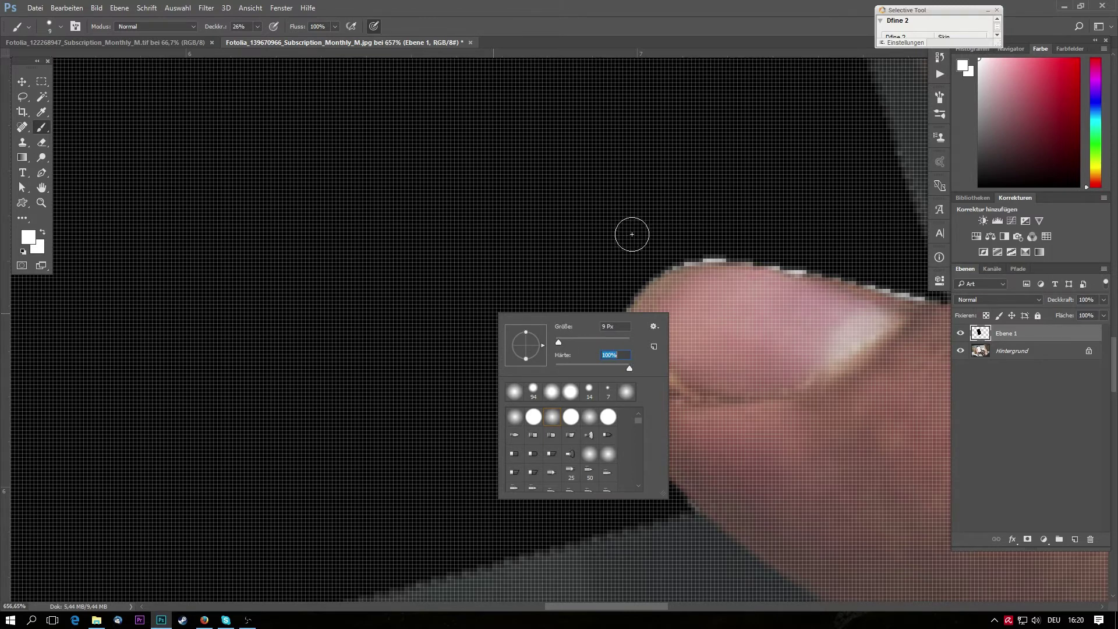
pyautogui.click(652, 245)
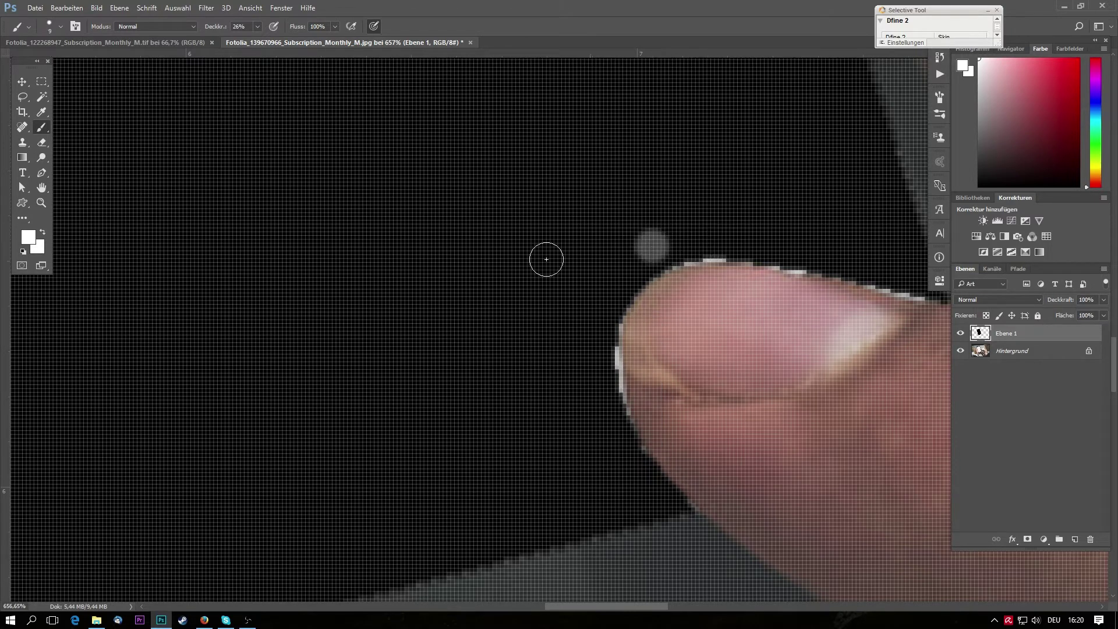
pyautogui.click(23, 252)
pyautogui.press('0')
# - Paint black over the stray dab and white halo along the thumb's edges, undoing the last stroke
pyautogui.moveTo(651, 244); pyautogui.dragTo(642, 255)
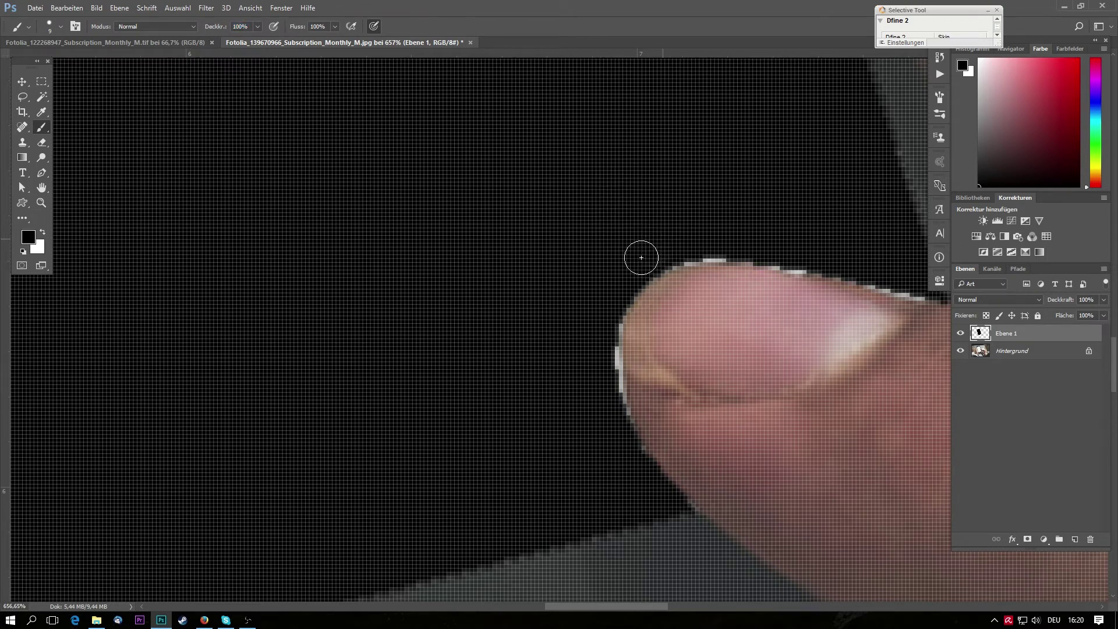
pyautogui.moveTo(606, 334); pyautogui.dragTo(610, 420)
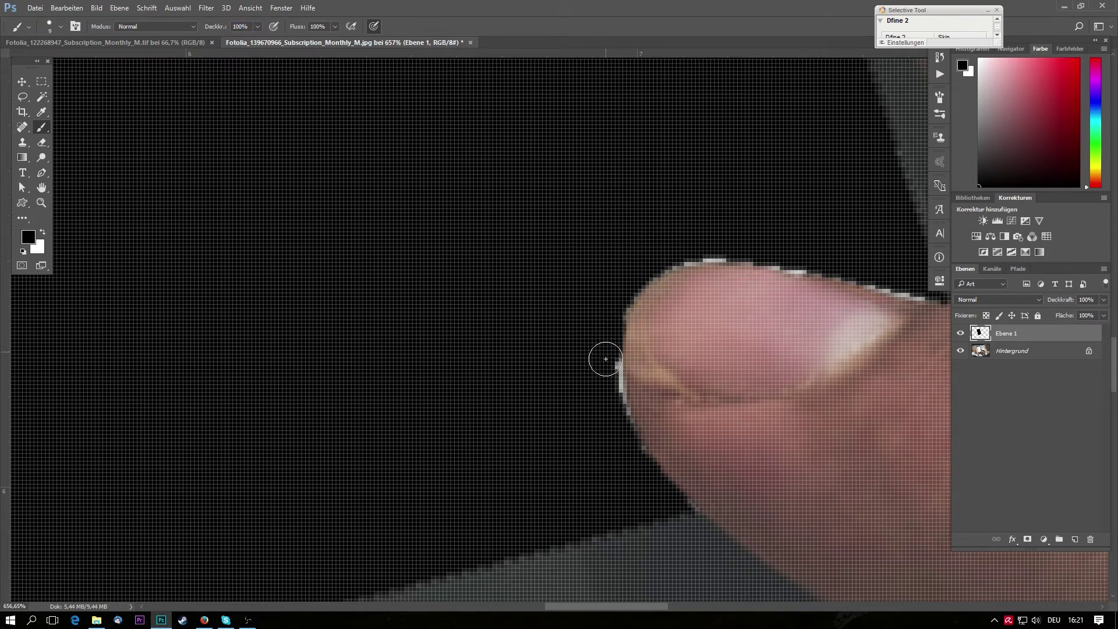
pyautogui.moveTo(658, 265)
pyautogui.mouseDown()
pyautogui.moveTo(714, 239)
pyautogui.moveTo(869, 268)
pyautogui.moveTo(642, 249)
pyautogui.moveTo(711, 272)
pyautogui.mouseUp()
pyautogui.moveTo(507, 233)
pyautogui.mouseDown()
pyautogui.moveTo(482, 240)
pyautogui.moveTo(552, 239)
pyautogui.mouseUp()
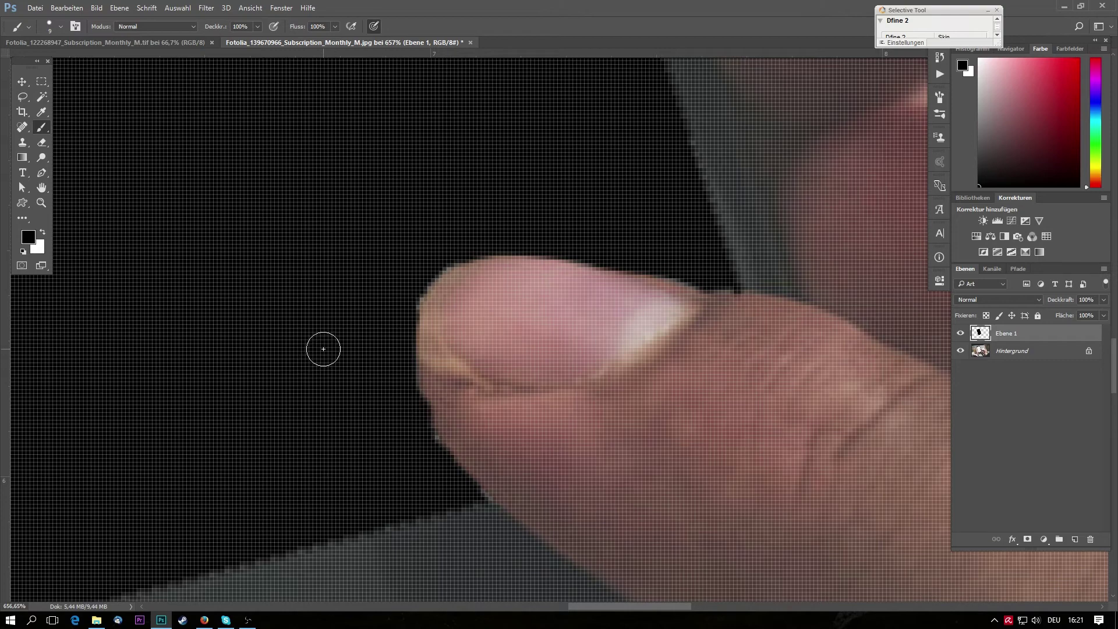
pyautogui.hotkey('ctrl', 'z')
pyautogui.scroll(-3, 307, 385)
pyautogui.scroll(-1, 306, 386)
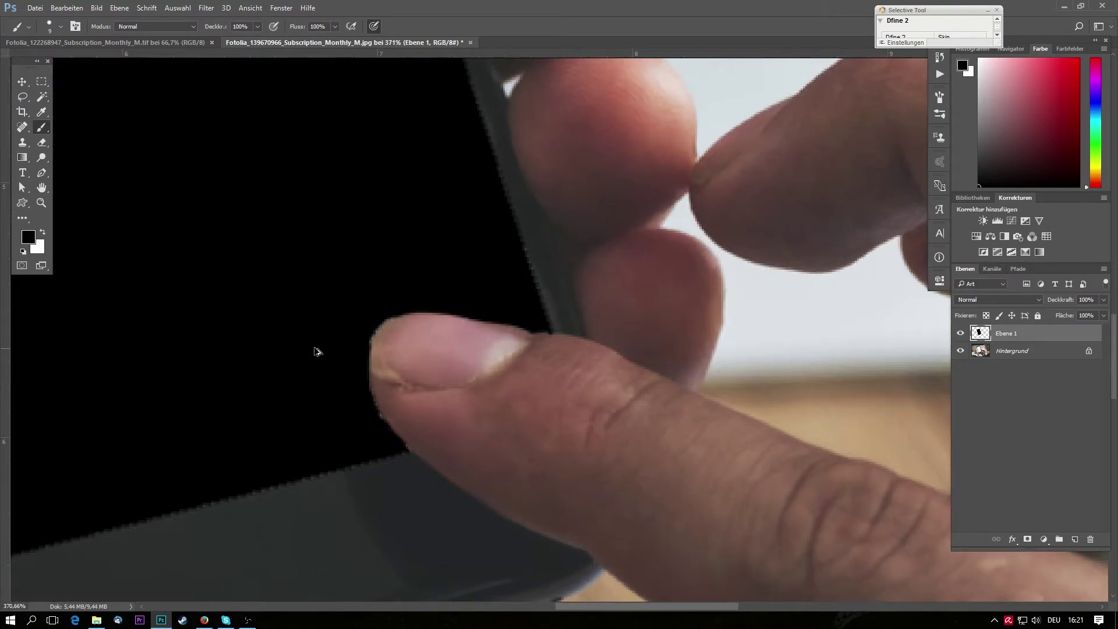
pyautogui.scroll(-3, 317, 350)
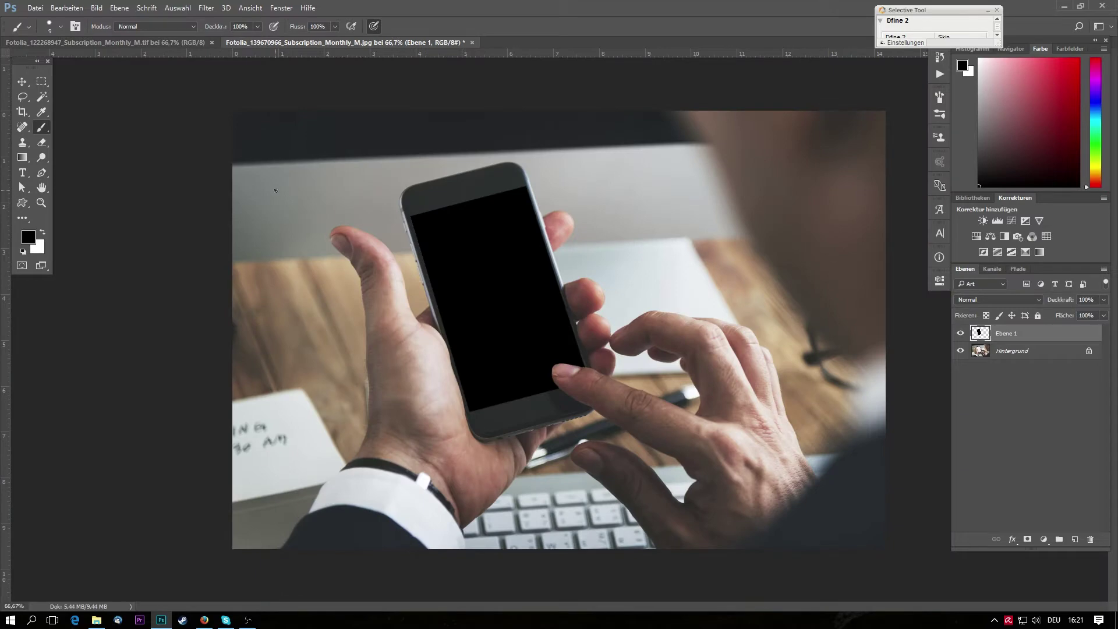
# - Lasso a patch of grass right of the player and drag it into the phone photo
pyautogui.click(161, 43)
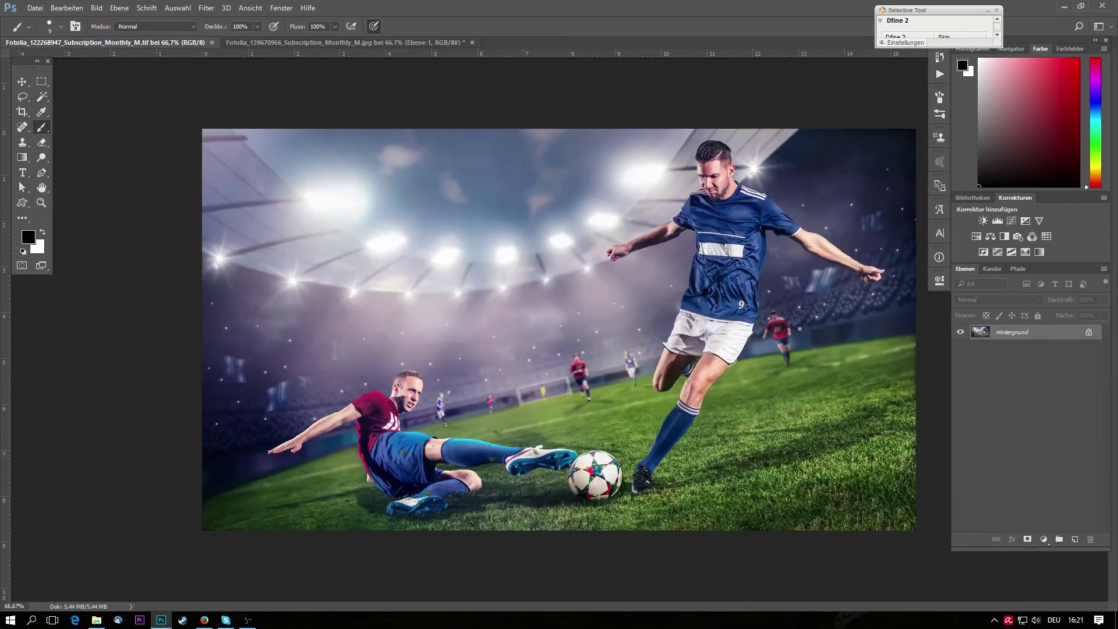
pyautogui.press('l')
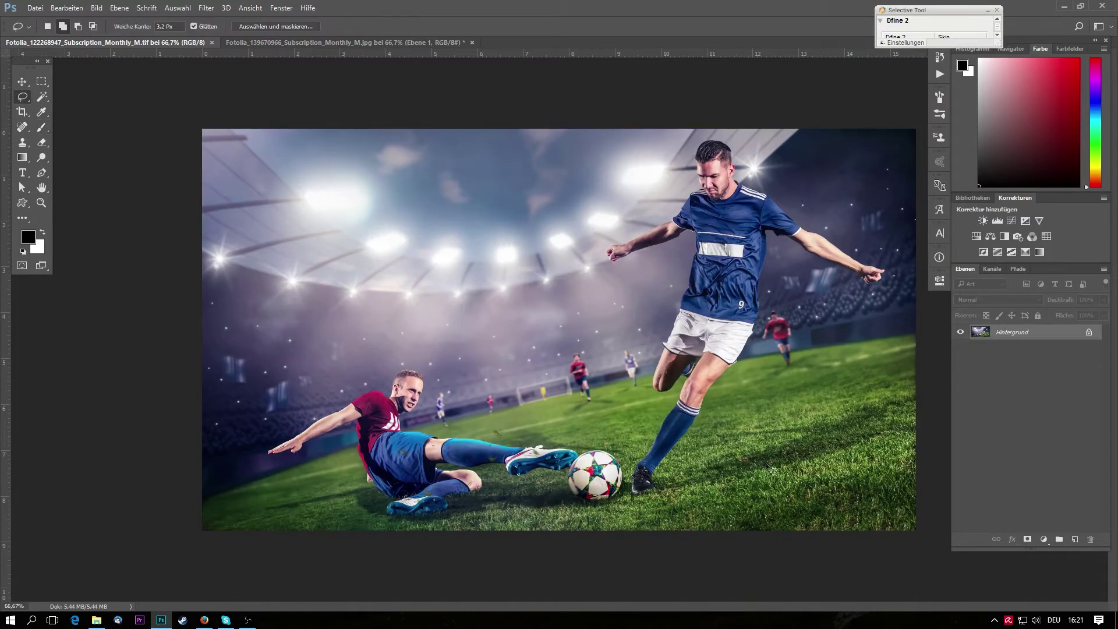
pyautogui.moveTo(755, 406)
pyautogui.mouseDown()
pyautogui.moveTo(795, 533)
pyautogui.moveTo(906, 516)
pyautogui.moveTo(914, 402)
pyautogui.moveTo(891, 368)
pyautogui.mouseUp()
pyautogui.press('v')
pyautogui.moveTo(854, 460); pyautogui.dragTo(321, 46)
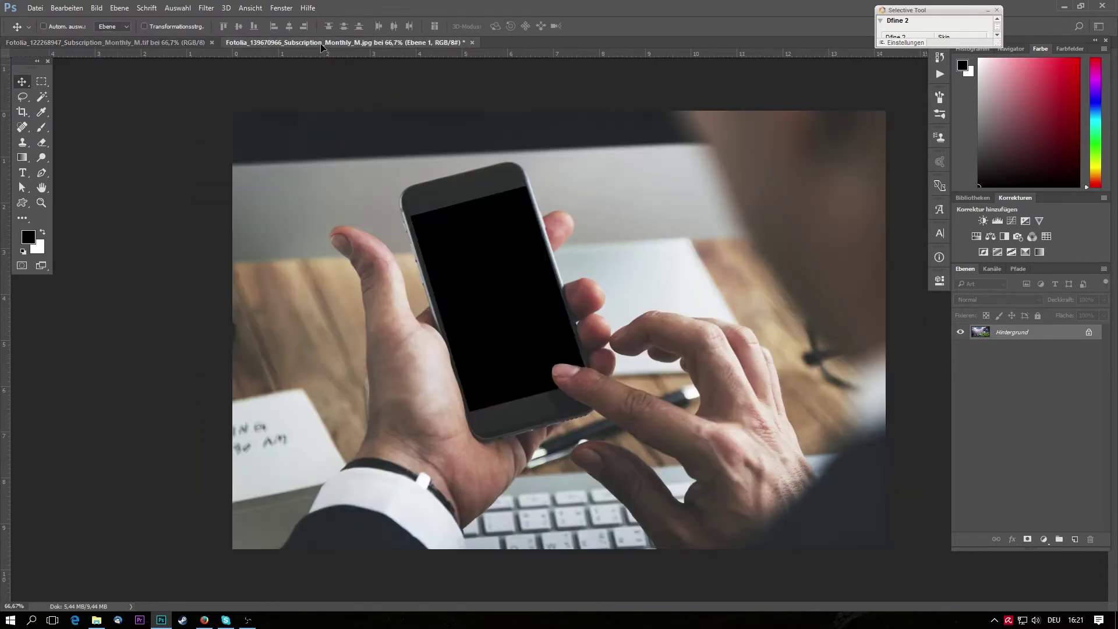
pyautogui.moveTo(321, 46); pyautogui.dragTo(548, 308)
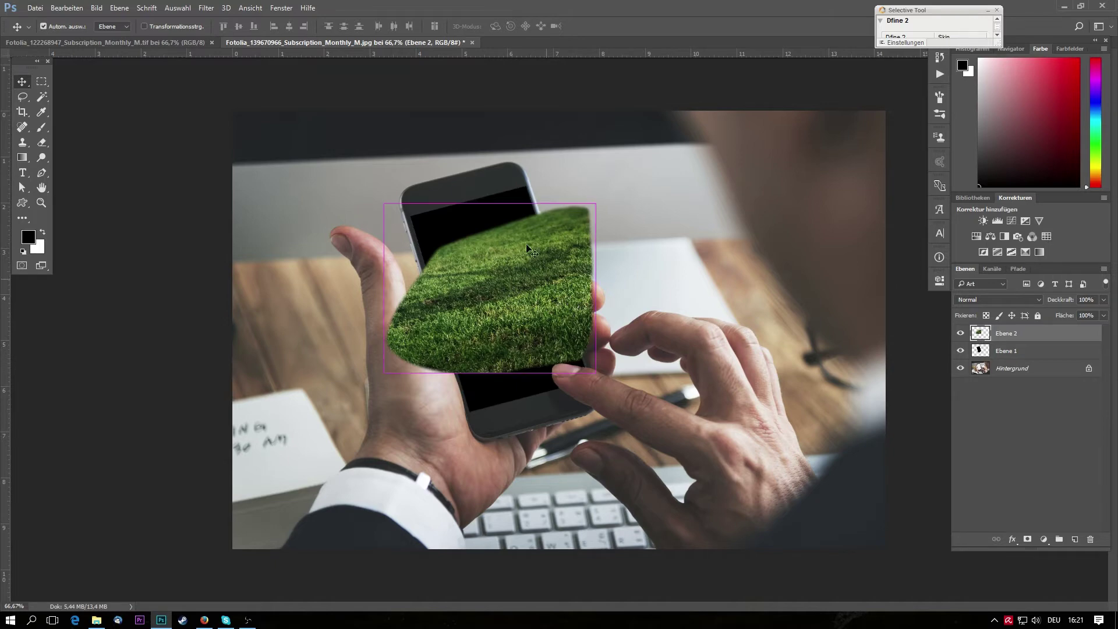
# - Enlarge the grass layer over the phone and clip it to the black screen layer
pyautogui.hotkey('ctrl', 't')
pyautogui.moveTo(382, 202); pyautogui.dragTo(307, 143)
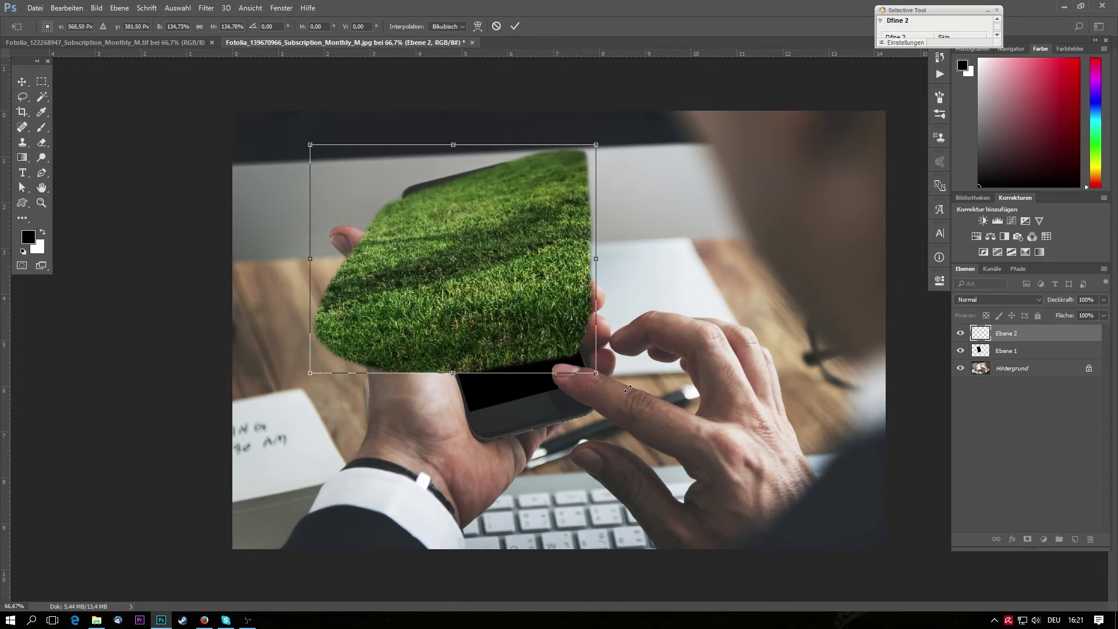
pyautogui.moveTo(597, 374)
pyautogui.mouseDown()
pyautogui.moveTo(621, 389)
pyautogui.moveTo(637, 442)
pyautogui.mouseUp()
pyautogui.press('Return')
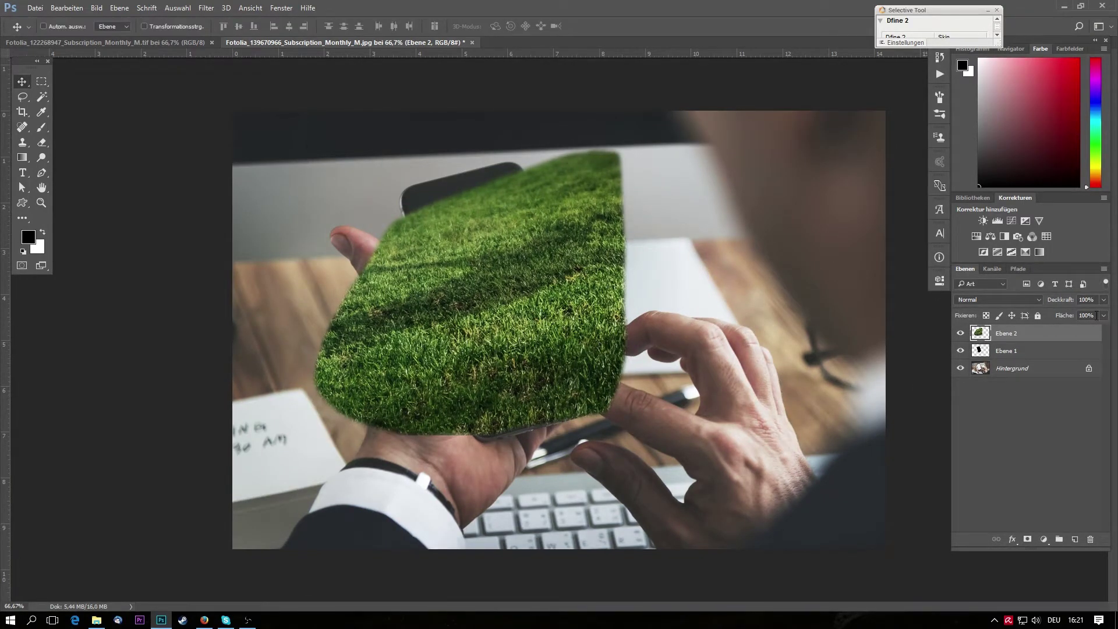
pyautogui.rightClick(1066, 339)
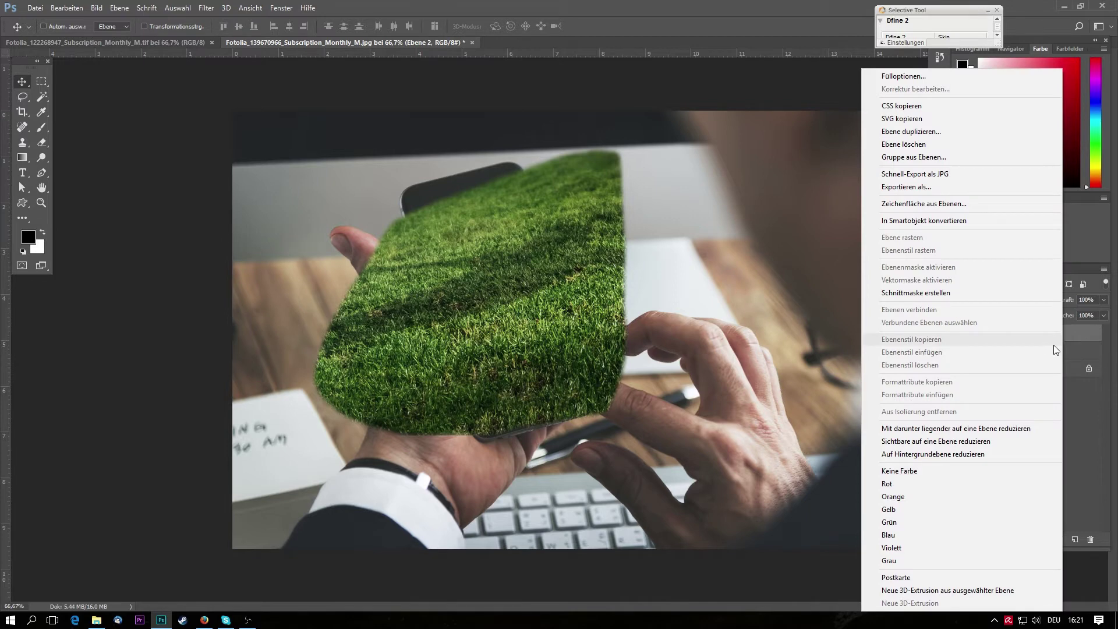
pyautogui.click(988, 293)
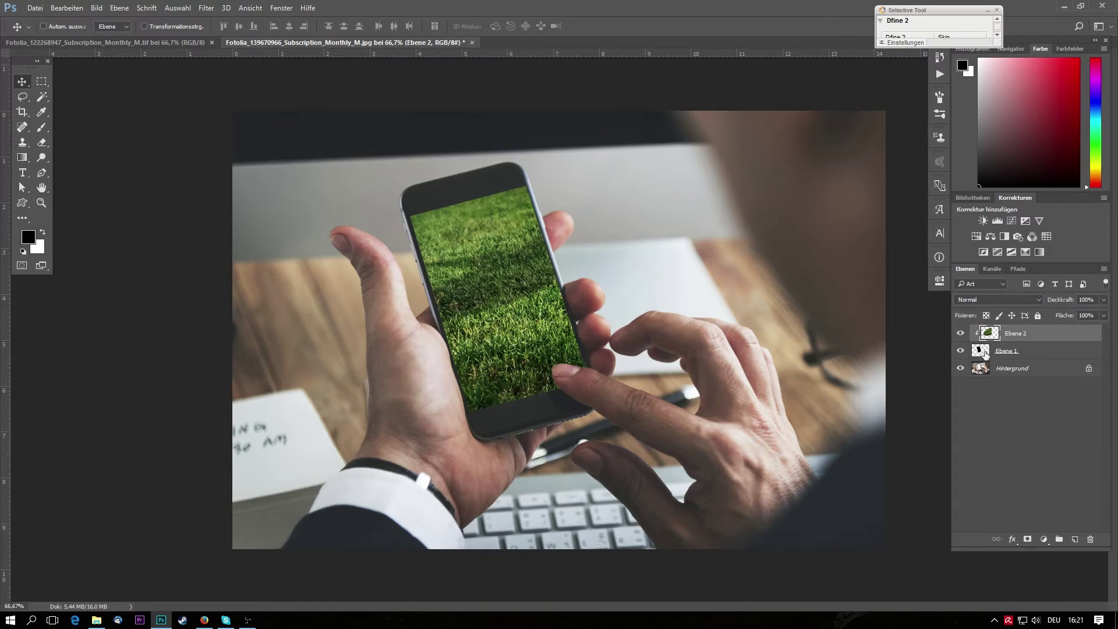
pyautogui.click(961, 351)
pyautogui.click(961, 351)
# - Distort the grass layer's corners to follow the phone's tilted screen
pyautogui.hotkey('ctrl', 't')
pyautogui.rightClick(593, 298)
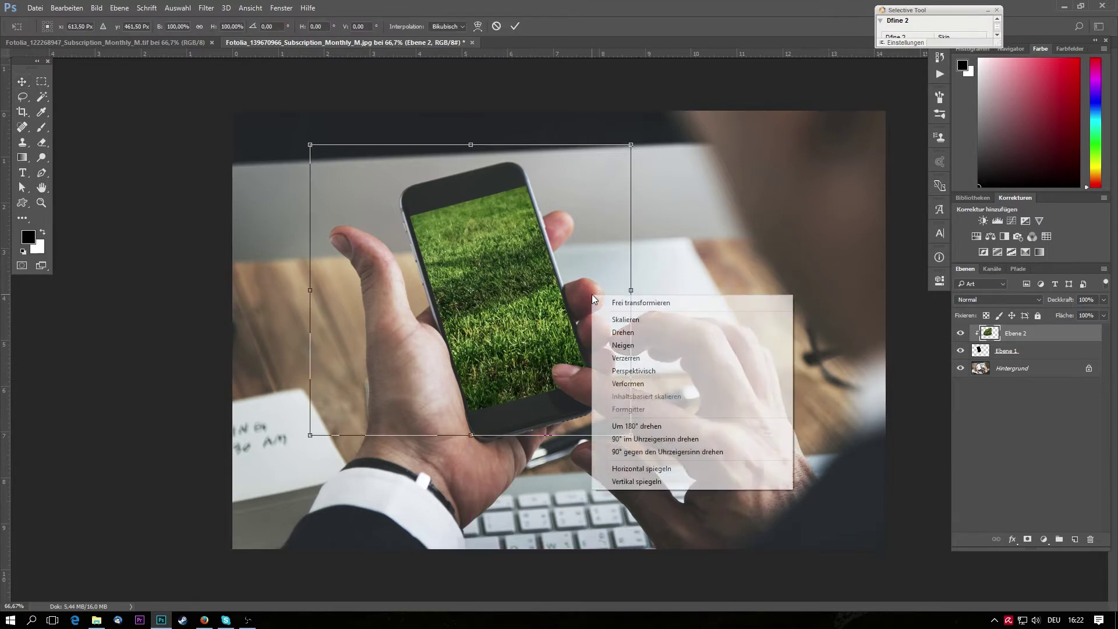
pyautogui.click(651, 358)
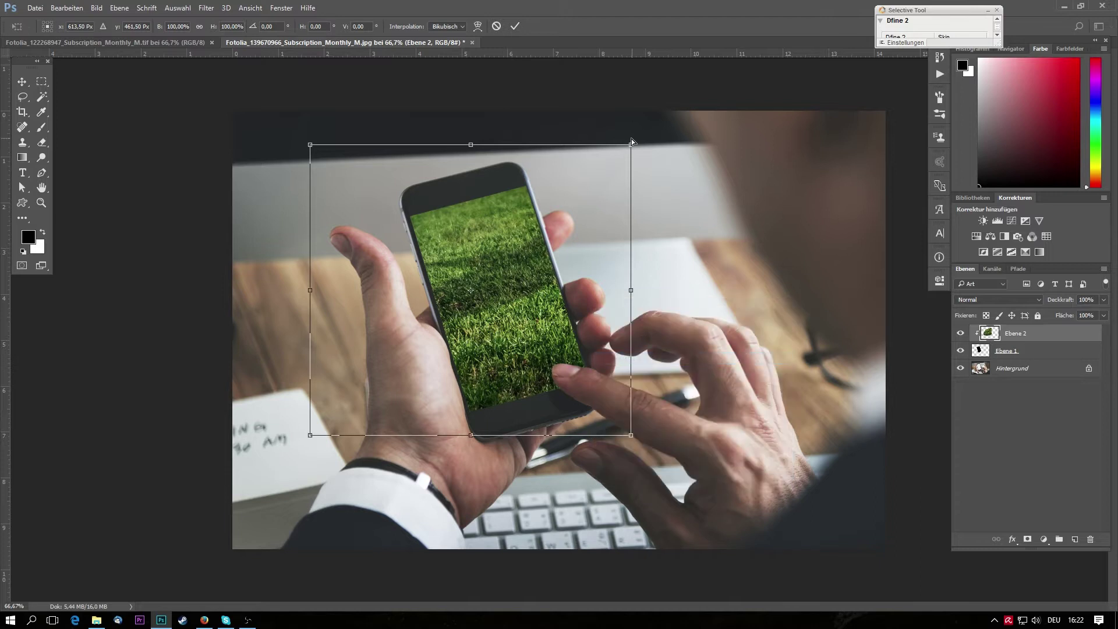
pyautogui.moveTo(630, 150); pyautogui.dragTo(651, 144)
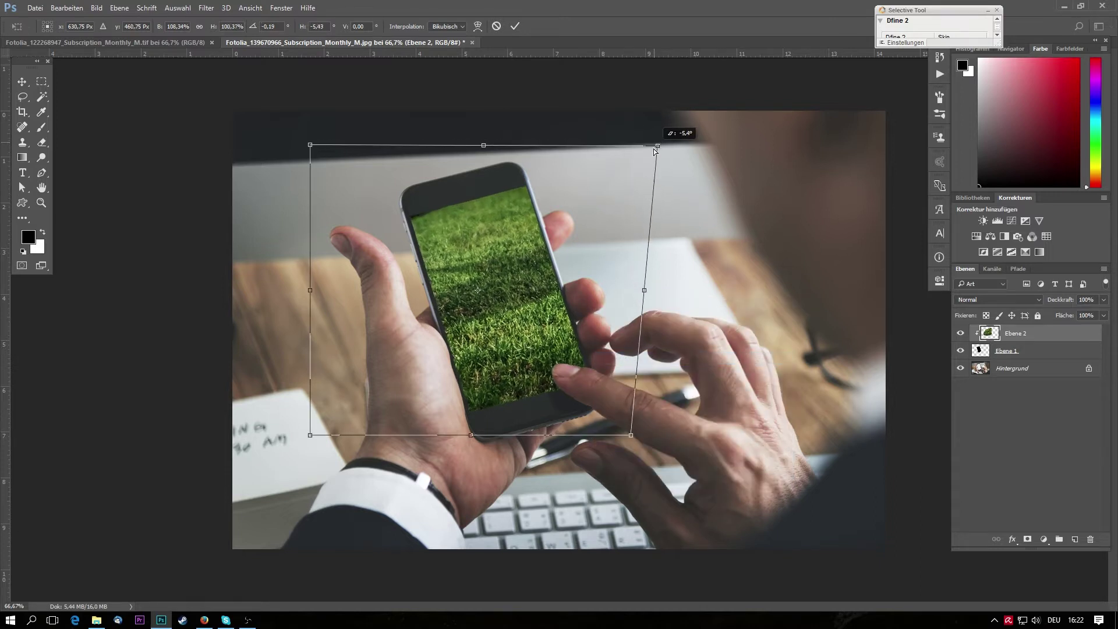
pyautogui.moveTo(655, 142); pyautogui.dragTo(658, 146)
pyautogui.moveTo(630, 436); pyautogui.dragTo(618, 443)
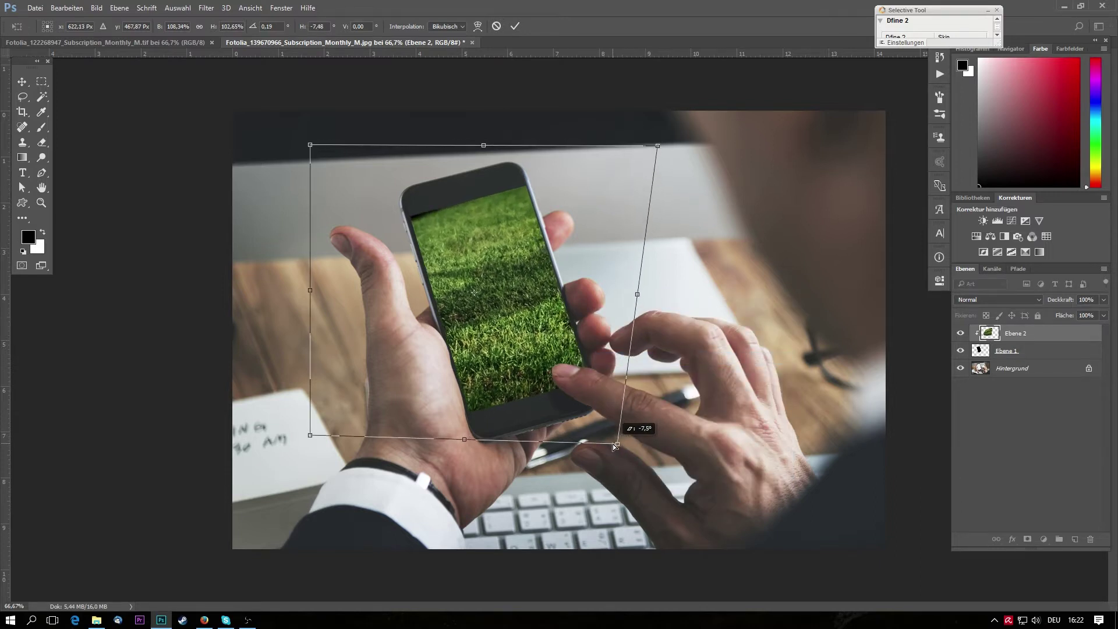
pyautogui.moveTo(310, 144); pyautogui.dragTo(301, 112)
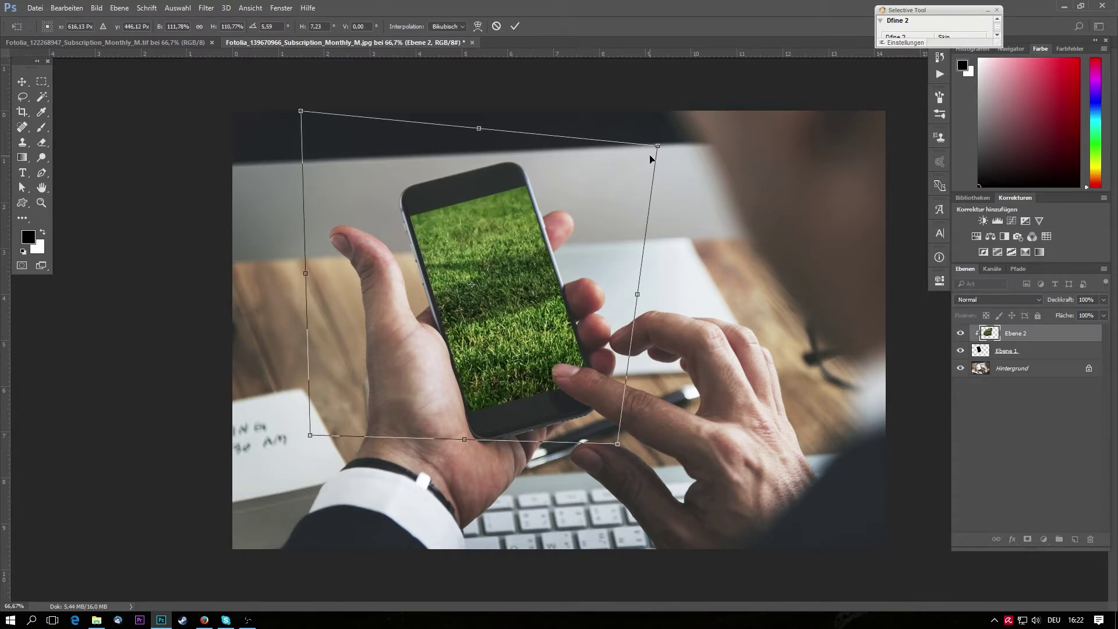
pyautogui.moveTo(658, 146)
pyautogui.mouseDown()
pyautogui.moveTo(613, 213)
pyautogui.moveTo(585, 219)
pyautogui.mouseUp()
pyautogui.moveTo(522, 276); pyautogui.dragTo(540, 252)
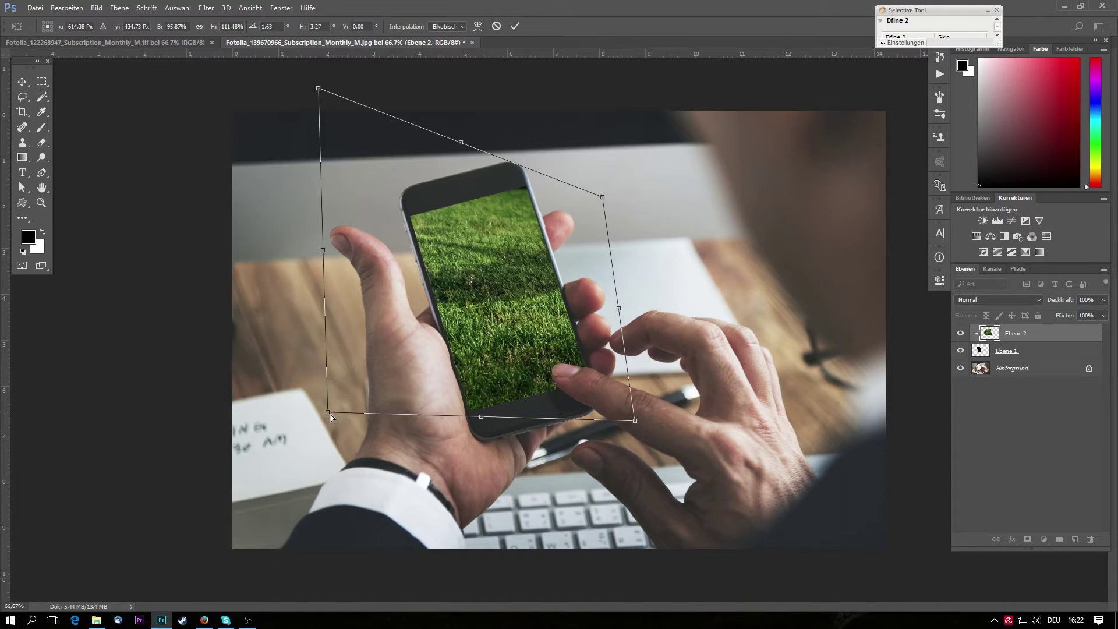
pyautogui.moveTo(327, 414); pyautogui.dragTo(288, 346)
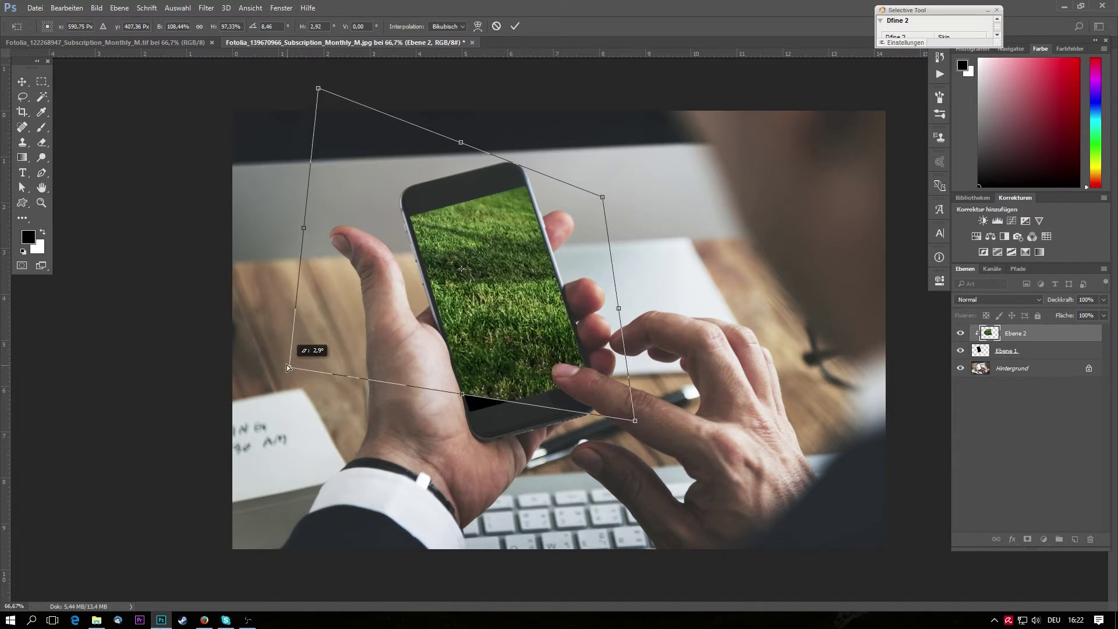
pyautogui.moveTo(288, 346); pyautogui.dragTo(293, 355)
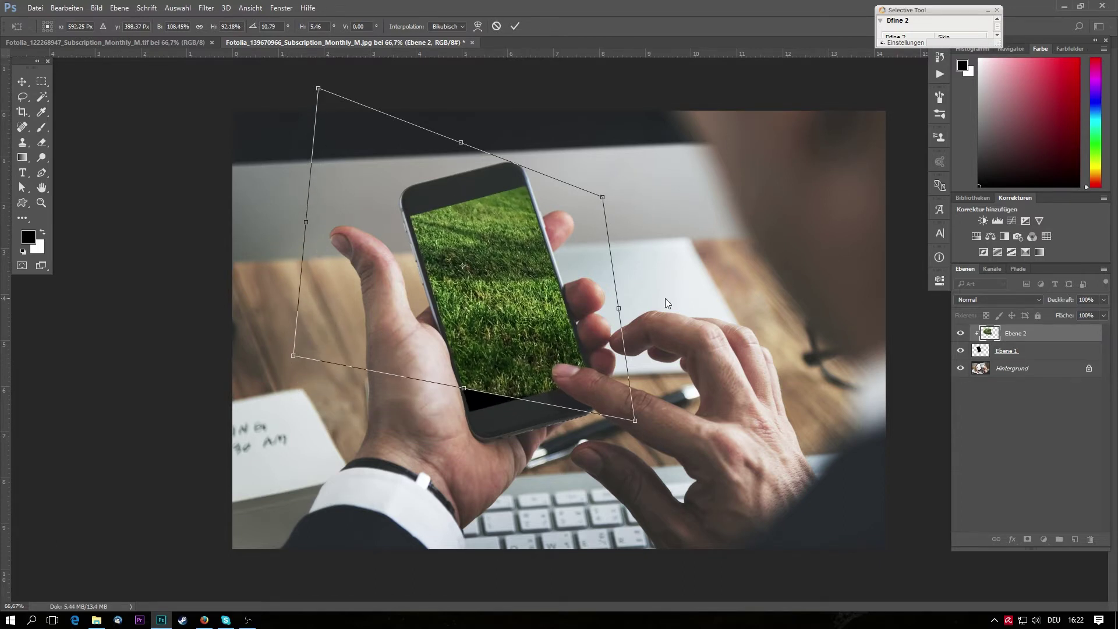
# - Rotate the grass to a gentler tilt, stretch it to the phone's bottom edge and apply
pyautogui.rightClick(579, 306)
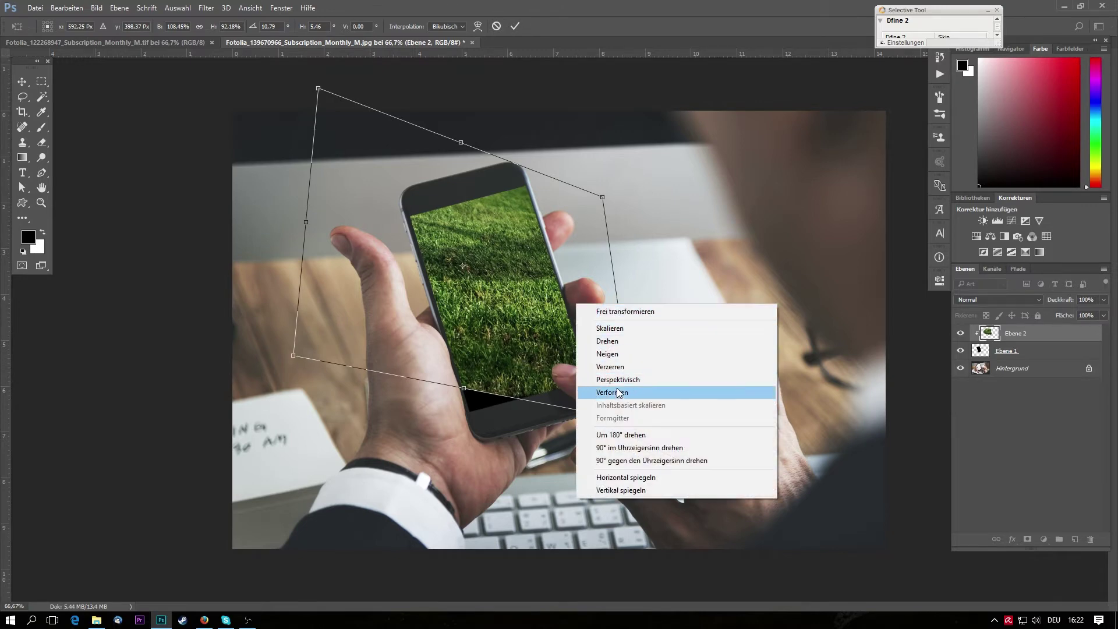
pyautogui.click(619, 341)
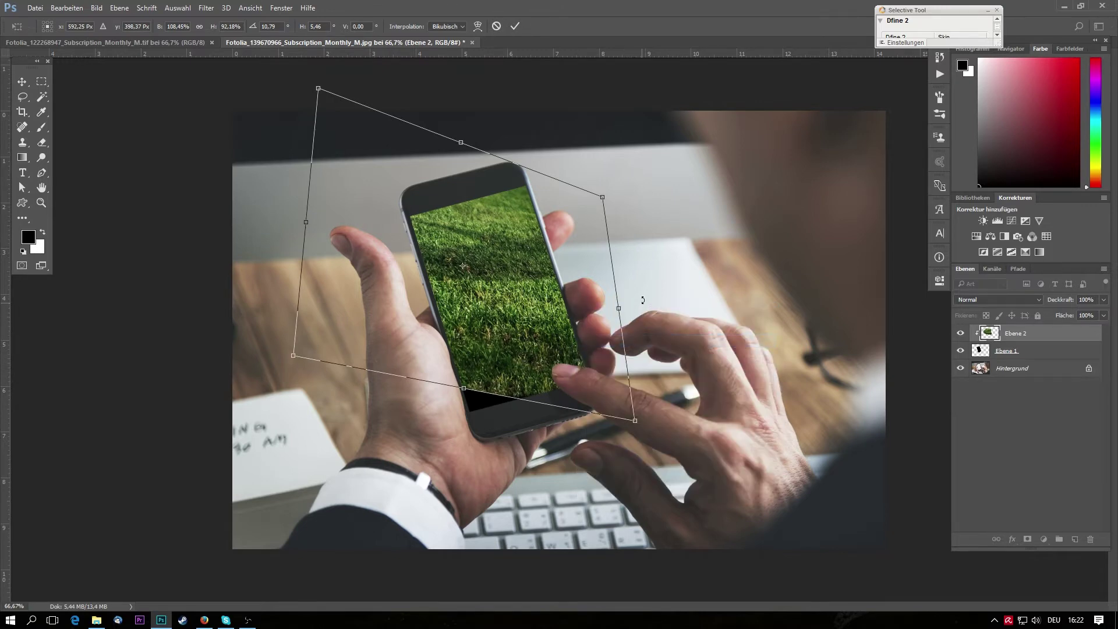
pyautogui.moveTo(643, 301); pyautogui.dragTo(640, 276)
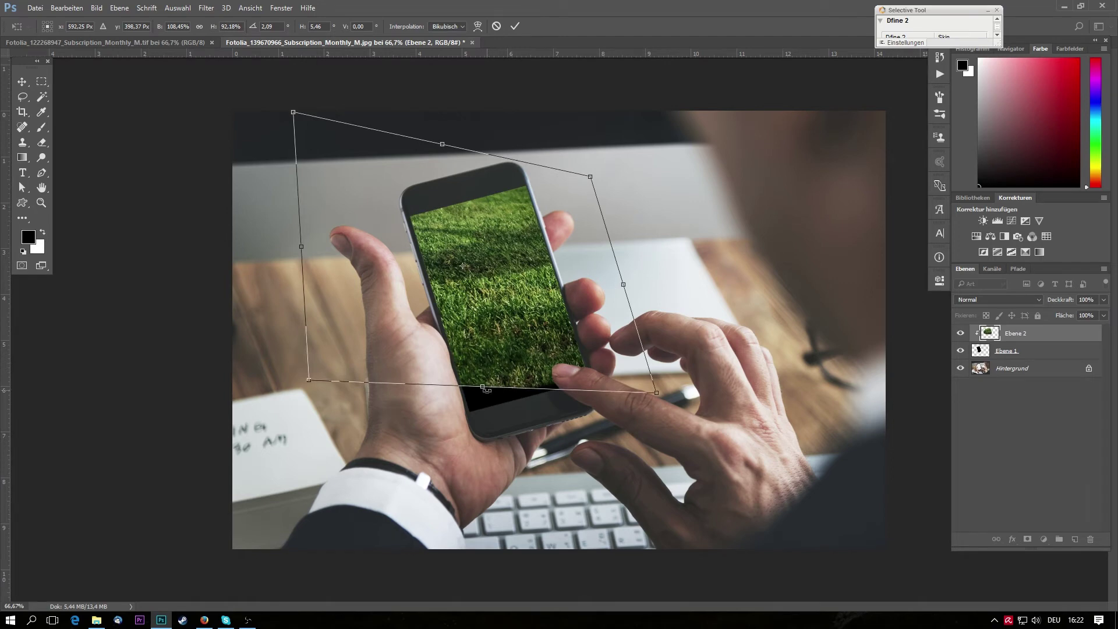
pyautogui.rightClick(484, 366)
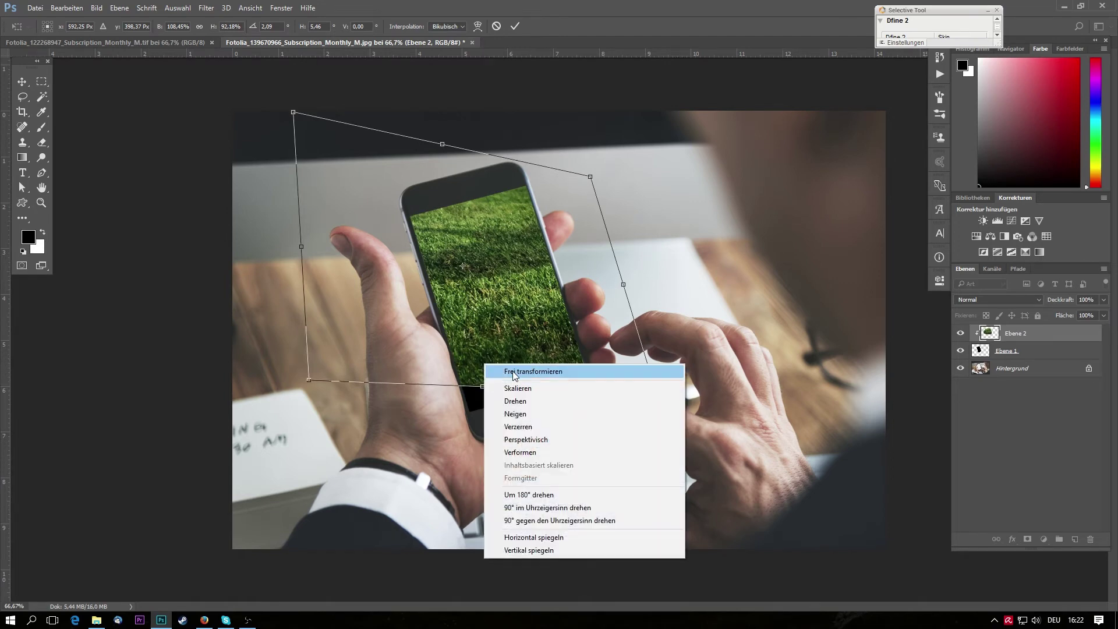
pyautogui.click(537, 372)
pyautogui.moveTo(481, 388); pyautogui.dragTo(481, 429)
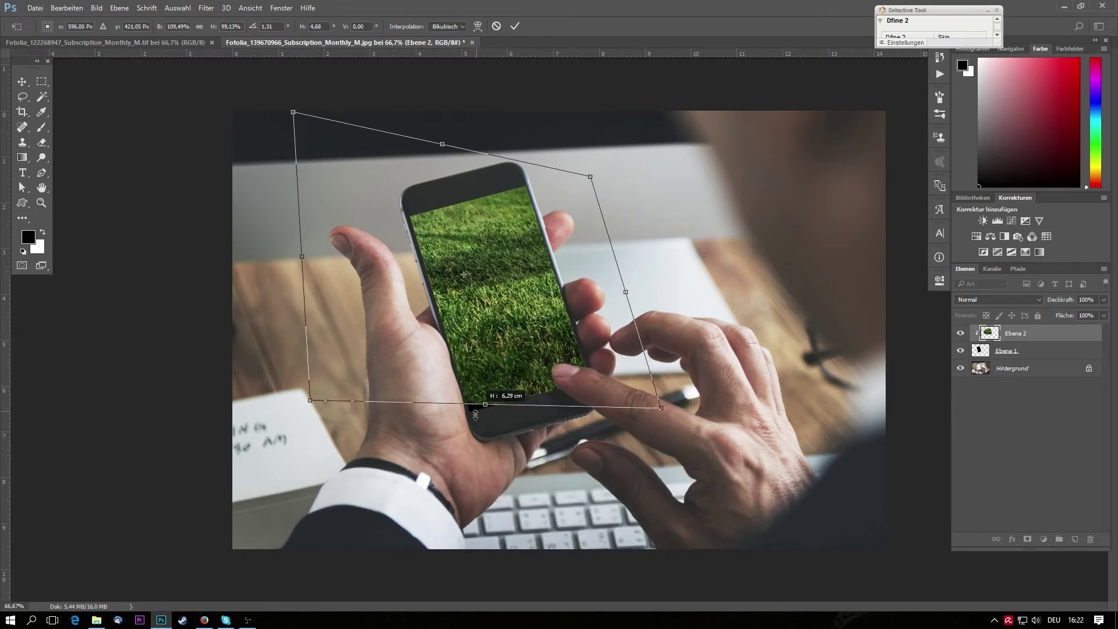
pyautogui.press('Return')
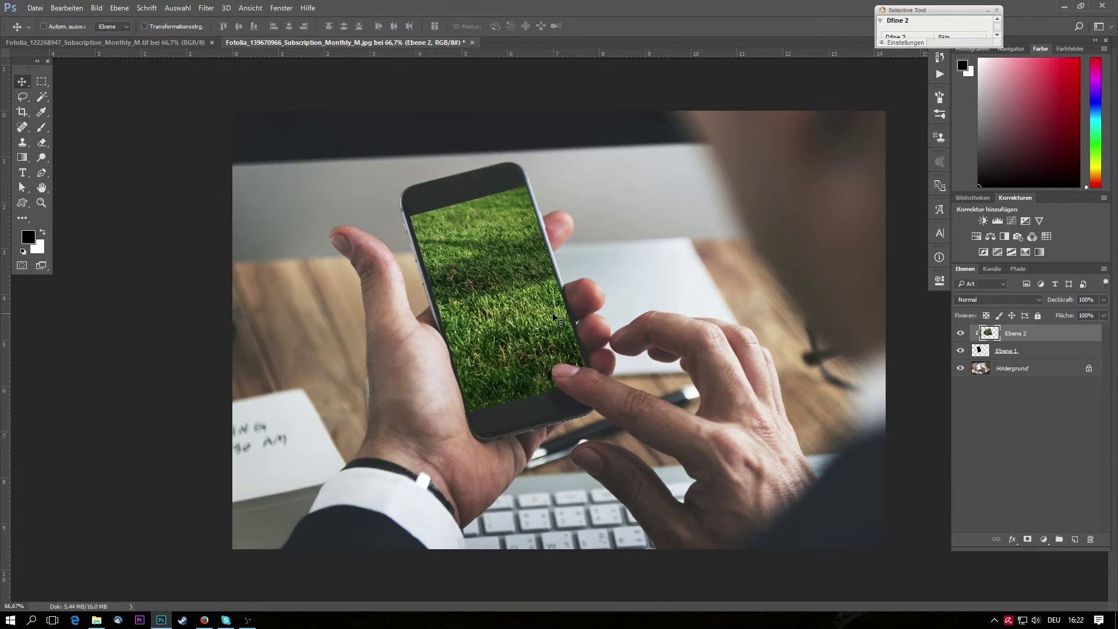
pyautogui.scroll(-2, 576, 339)
pyautogui.scroll(-1, 578, 340)
pyautogui.scroll(2, 553, 321)
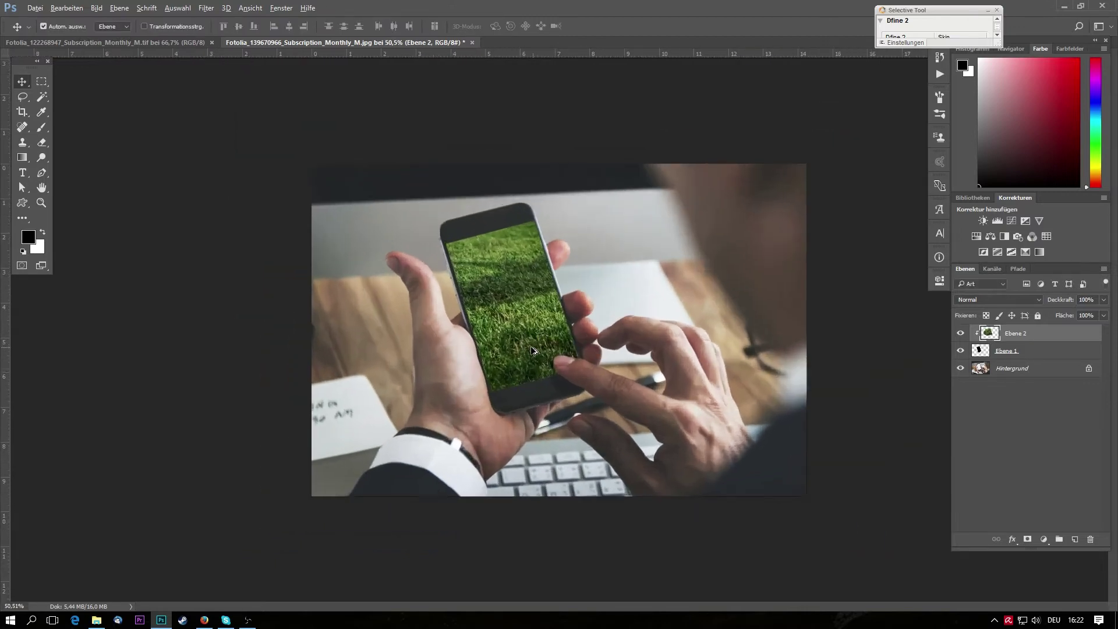
pyautogui.scroll(3, 493, 278)
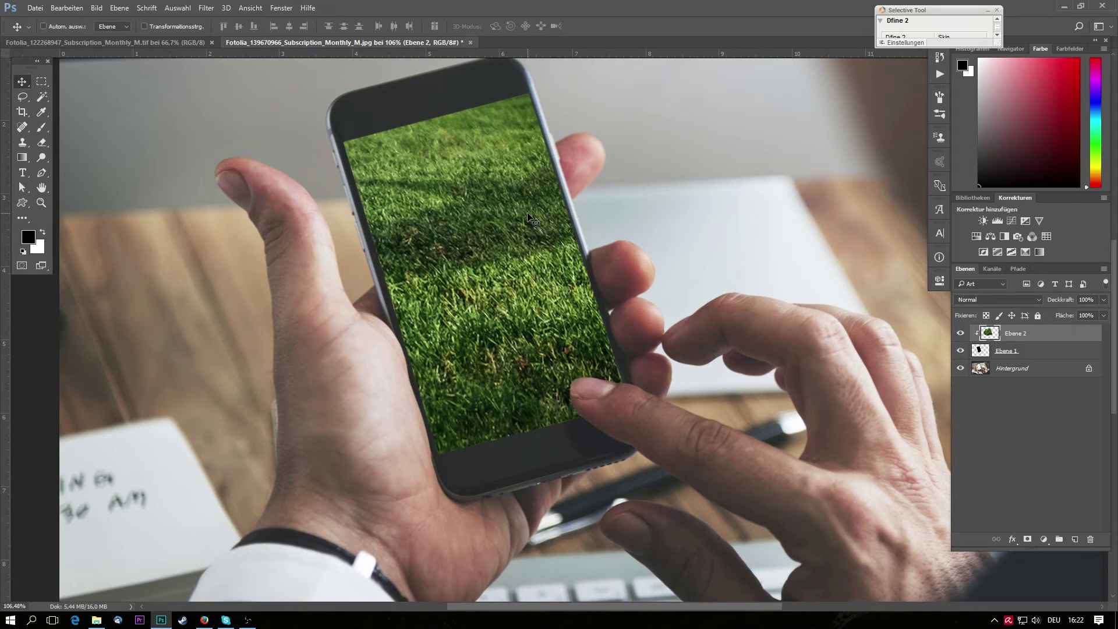
pyautogui.scroll(-2, 512, 239)
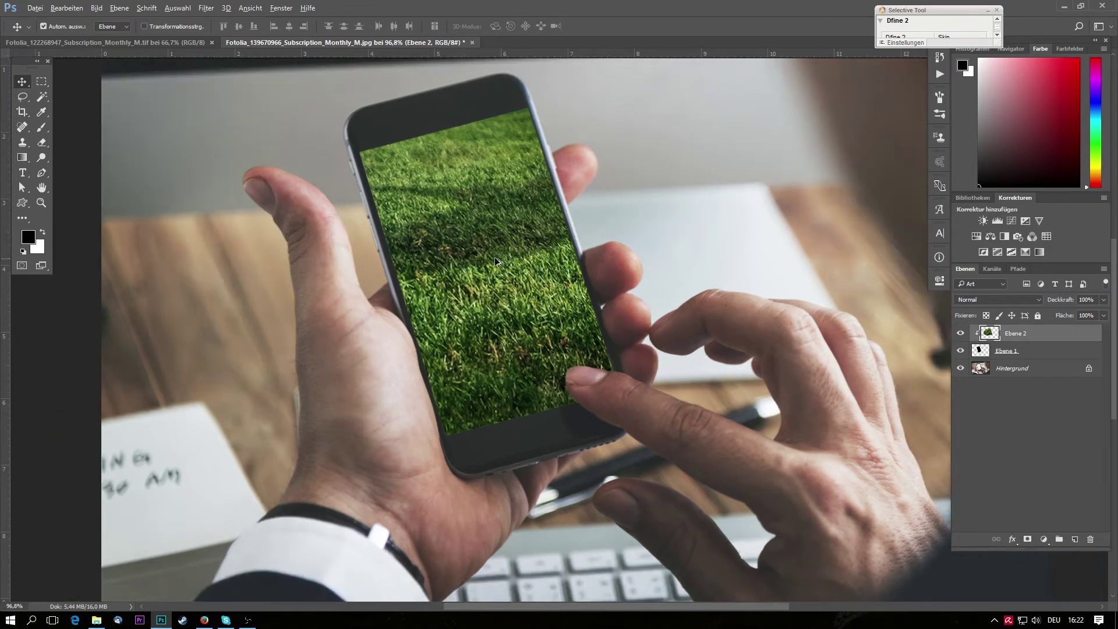
pyautogui.scroll(-2, 494, 256)
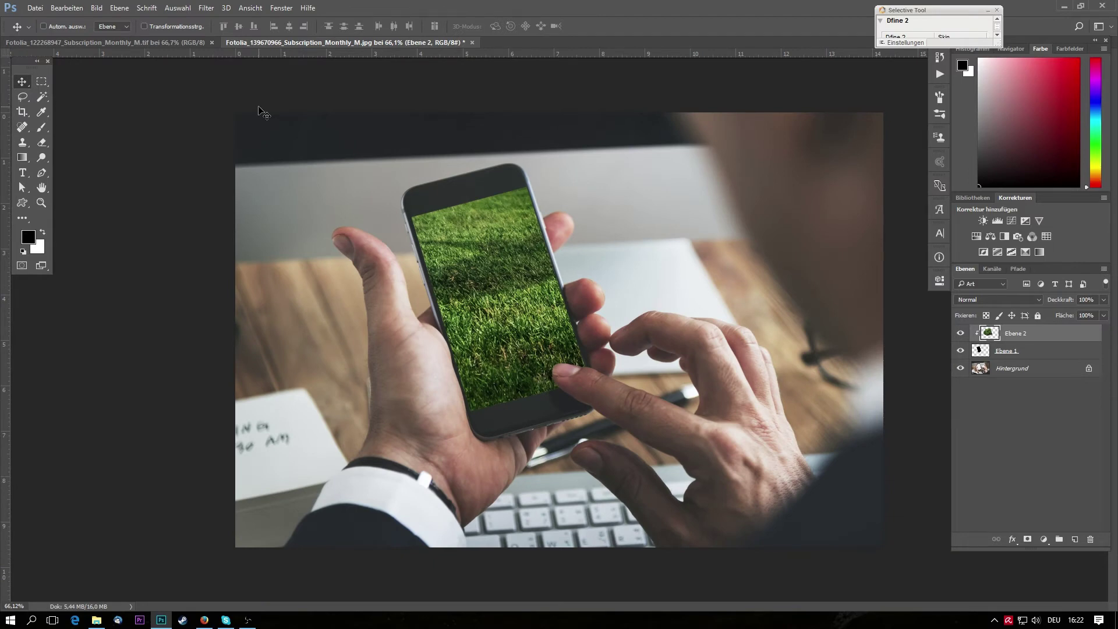
pyautogui.scroll(4, 505, 150)
pyautogui.scroll(4, 505, 150)
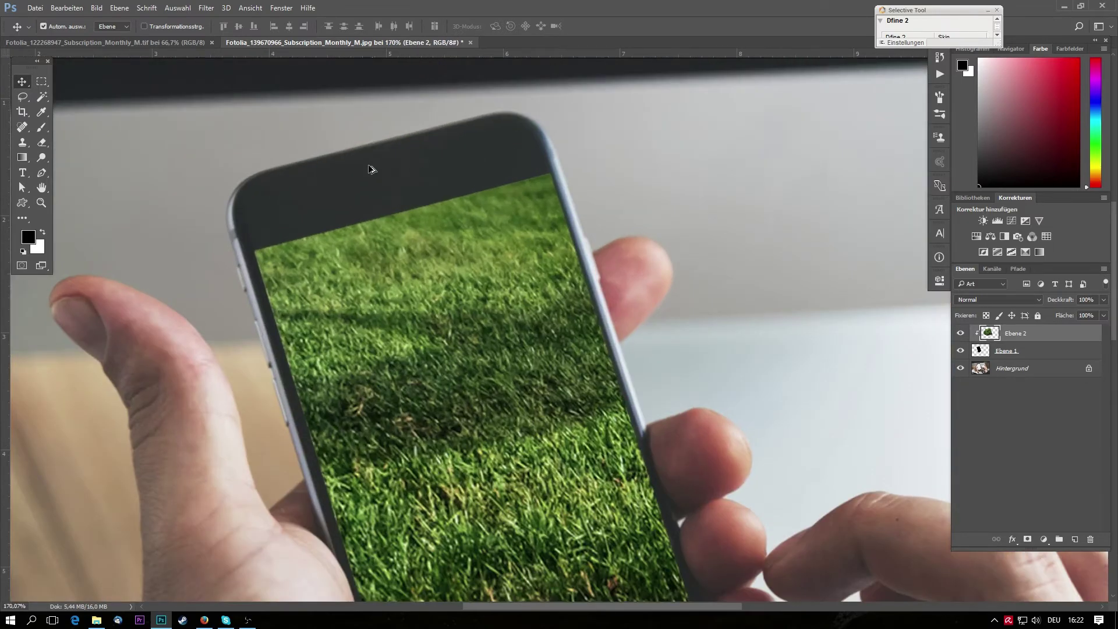
pyautogui.scroll(-3, 369, 167)
# - Deselect, load Path 1 around the kicking player and drag player and ball into the phone photo
pyautogui.click(170, 43)
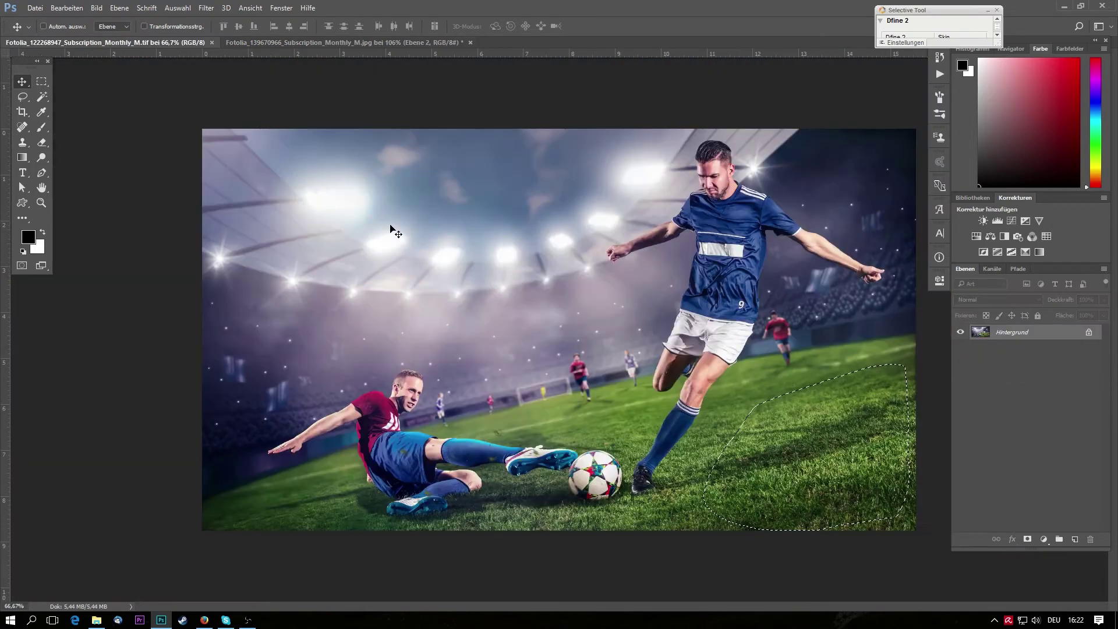
pyautogui.hotkey('ctrl', 'd')
pyautogui.scroll(3, 767, 285)
pyautogui.scroll(2, 767, 285)
pyautogui.scroll(-5, 852, 328)
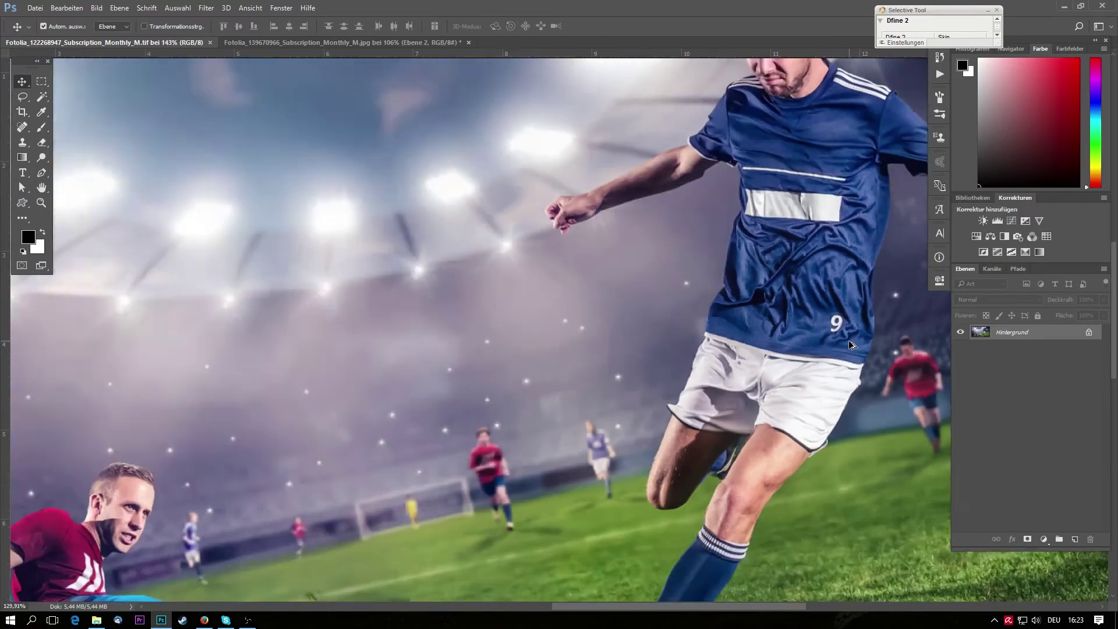
pyautogui.click(1023, 270)
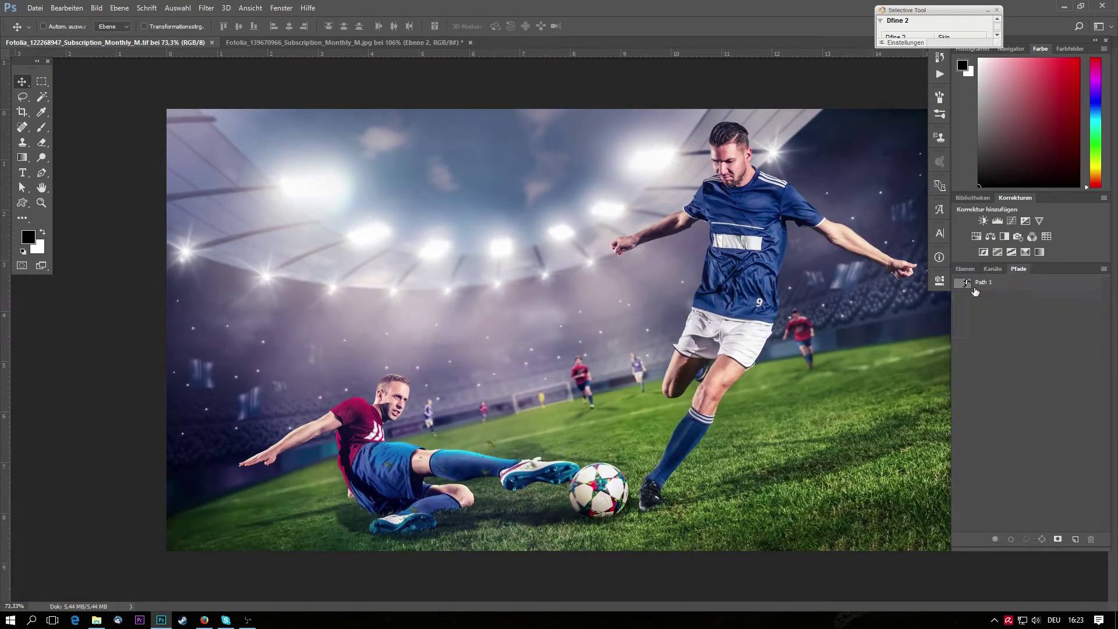
pyautogui.click(965, 285)
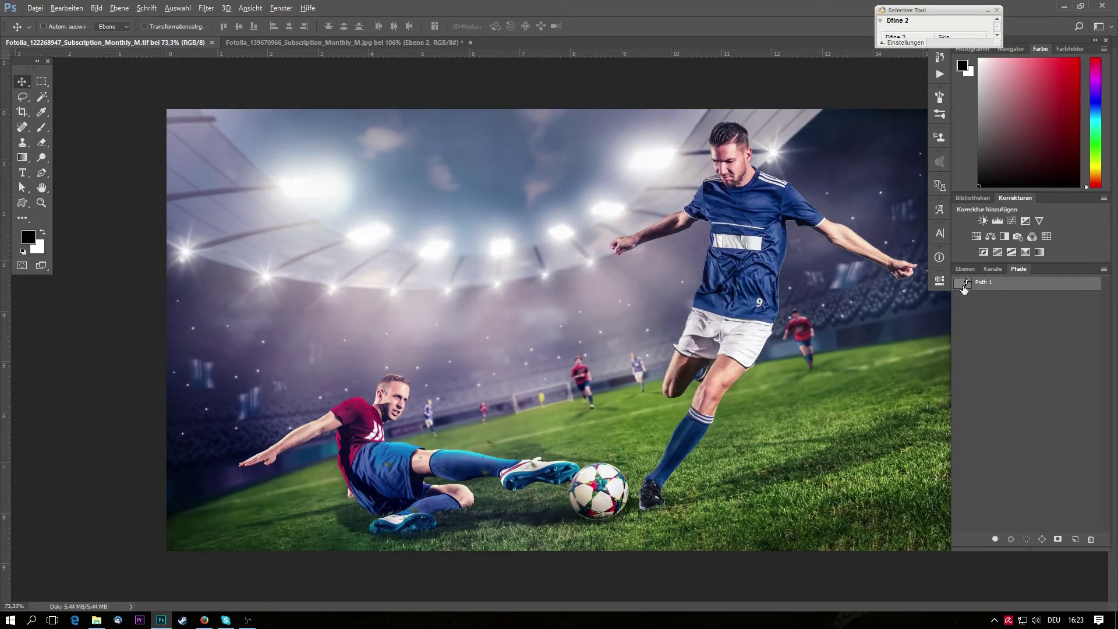
pyautogui.click(965, 286)
pyautogui.keyDown('ctrl'); pyautogui.click(965, 285); pyautogui.keyUp('ctrl')
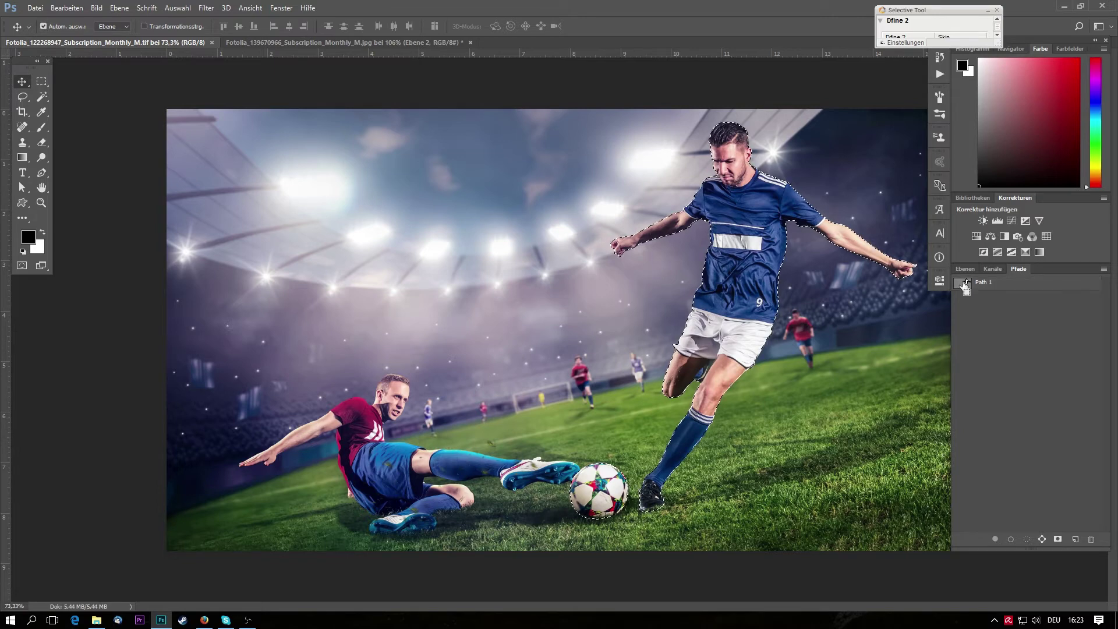
pyautogui.moveTo(744, 337)
pyautogui.mouseDown()
pyautogui.moveTo(669, 246)
pyautogui.moveTo(536, 376)
pyautogui.mouseUp()
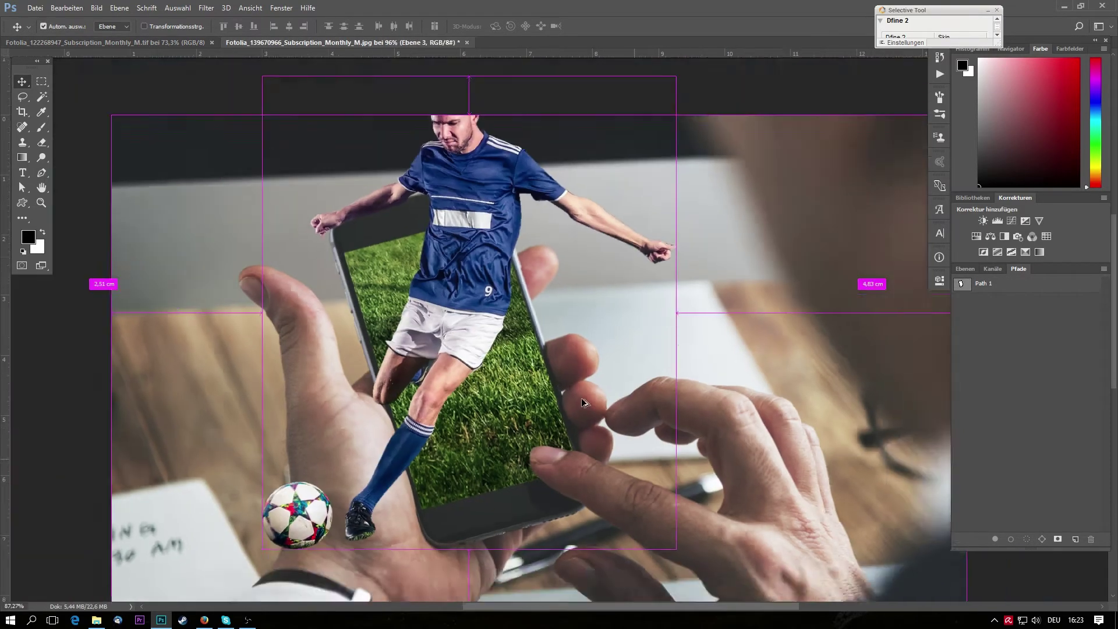
# - Move the player layer up and right, then convert Ebene 3 to a smart object
pyautogui.scroll(-5, 536, 375)
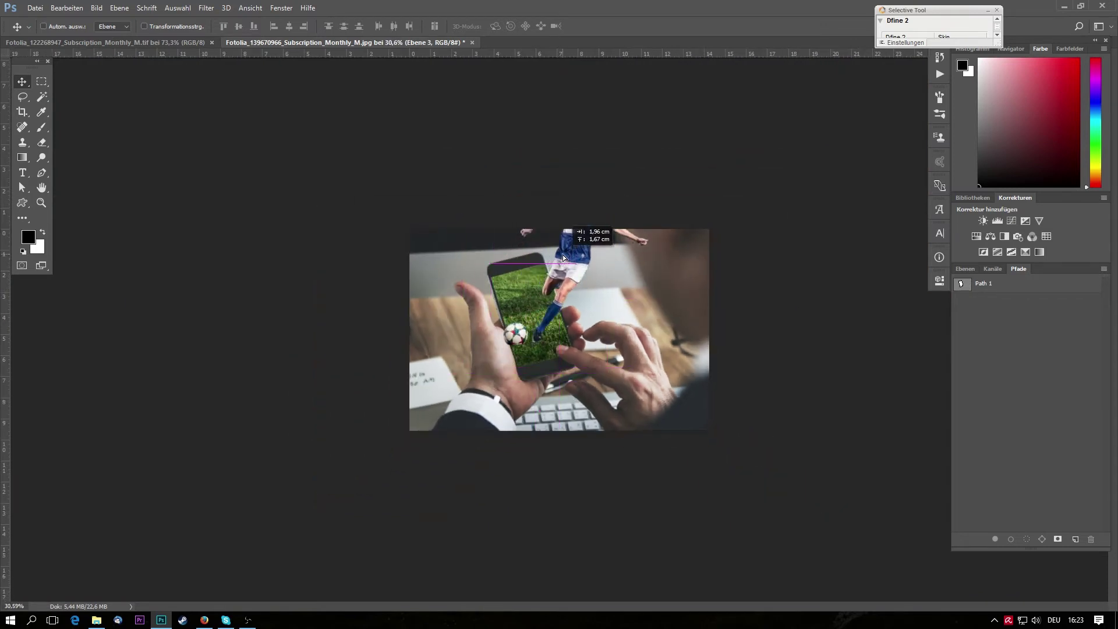
pyautogui.moveTo(547, 281); pyautogui.dragTo(569, 249)
pyautogui.hotkey('ctrl', 't')
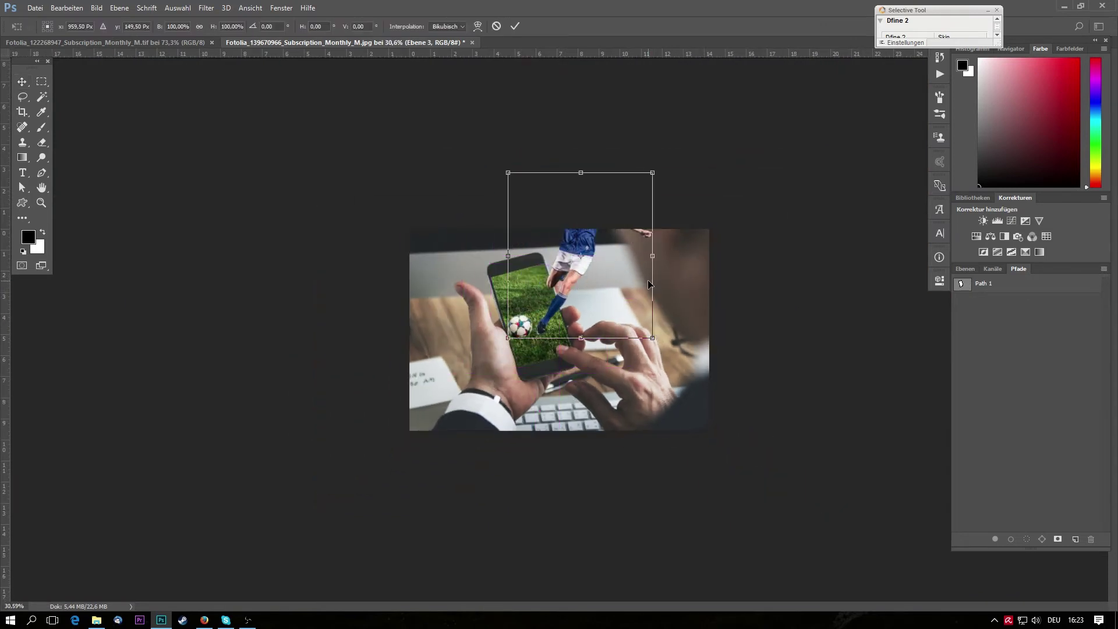
pyautogui.click(496, 26)
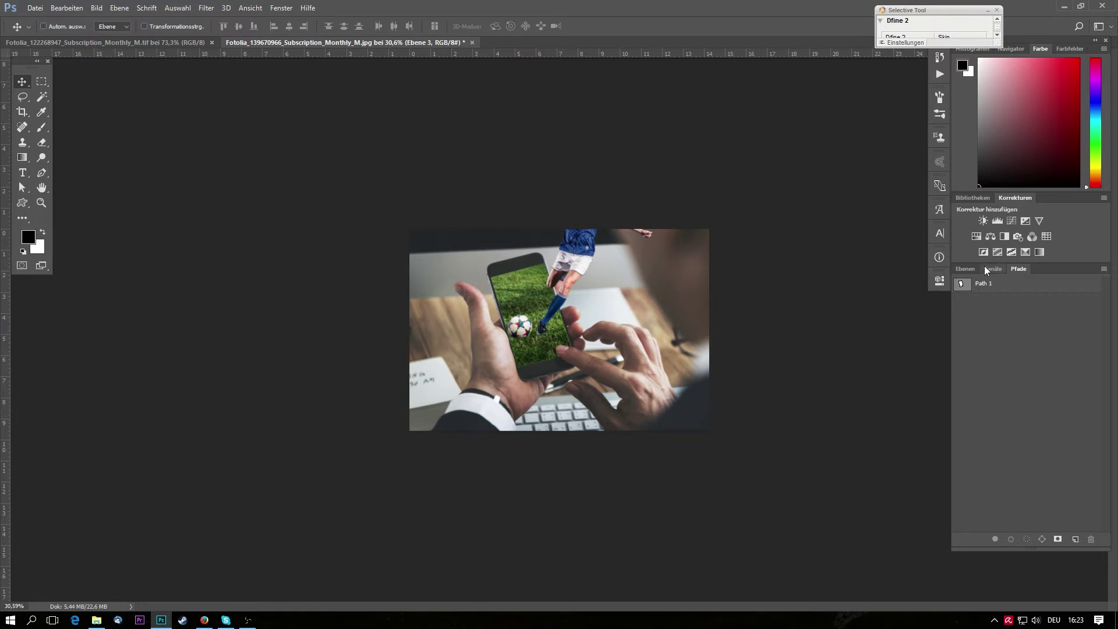
pyautogui.click(958, 269)
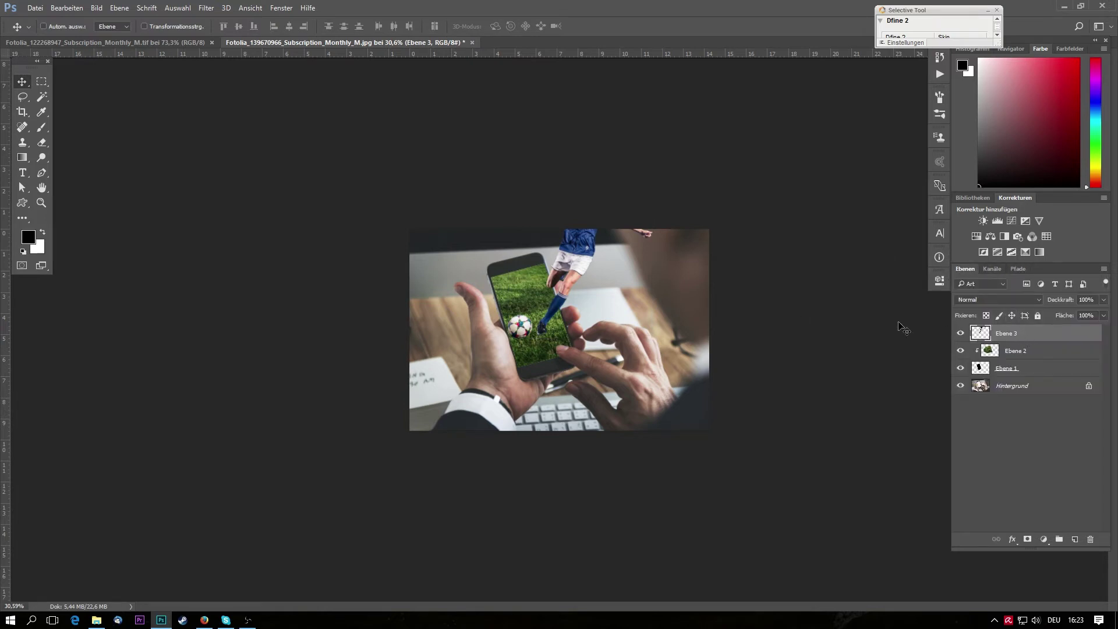
pyautogui.rightClick(1053, 339)
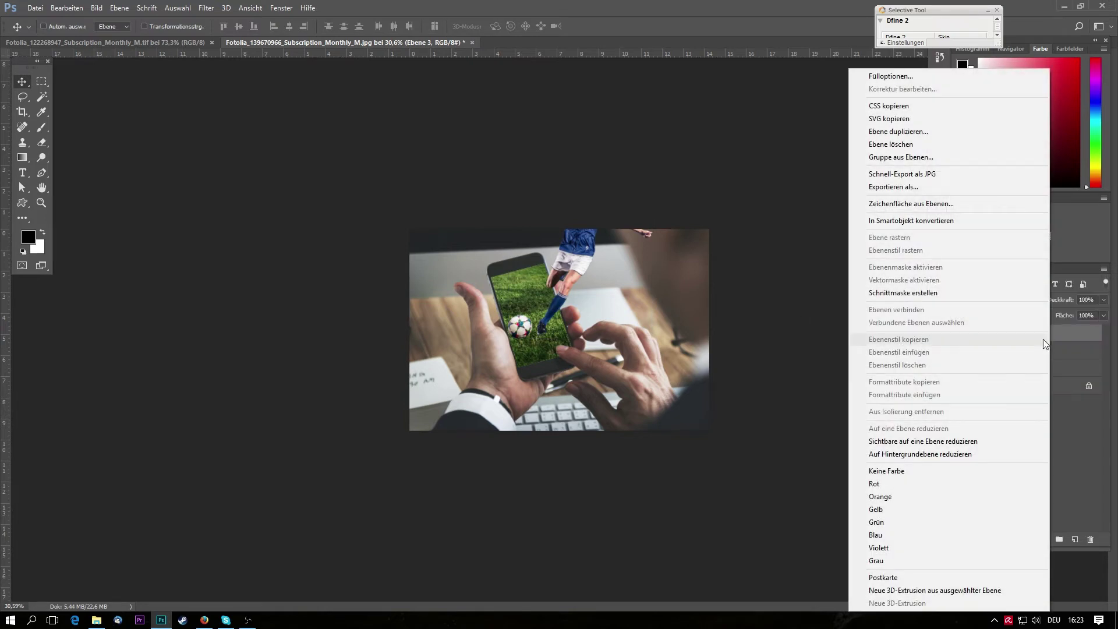
pyautogui.click(975, 225)
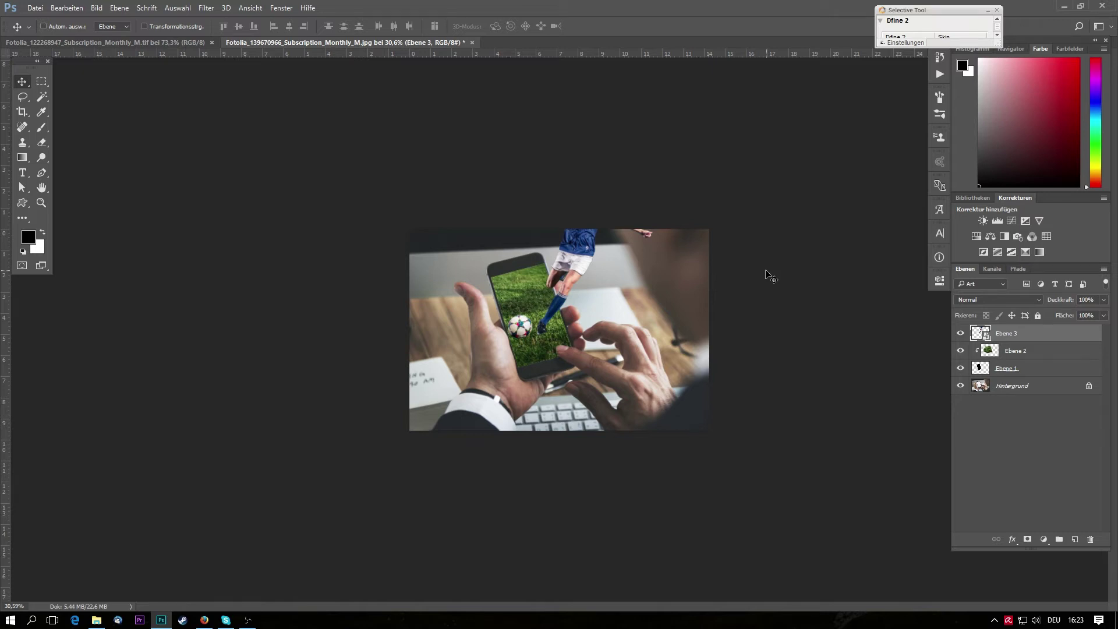
pyautogui.scroll(-2, 585, 282)
# - Scale the player smart object to about 50% and shift it onto the phone
pyautogui.scroll(3, 559, 283)
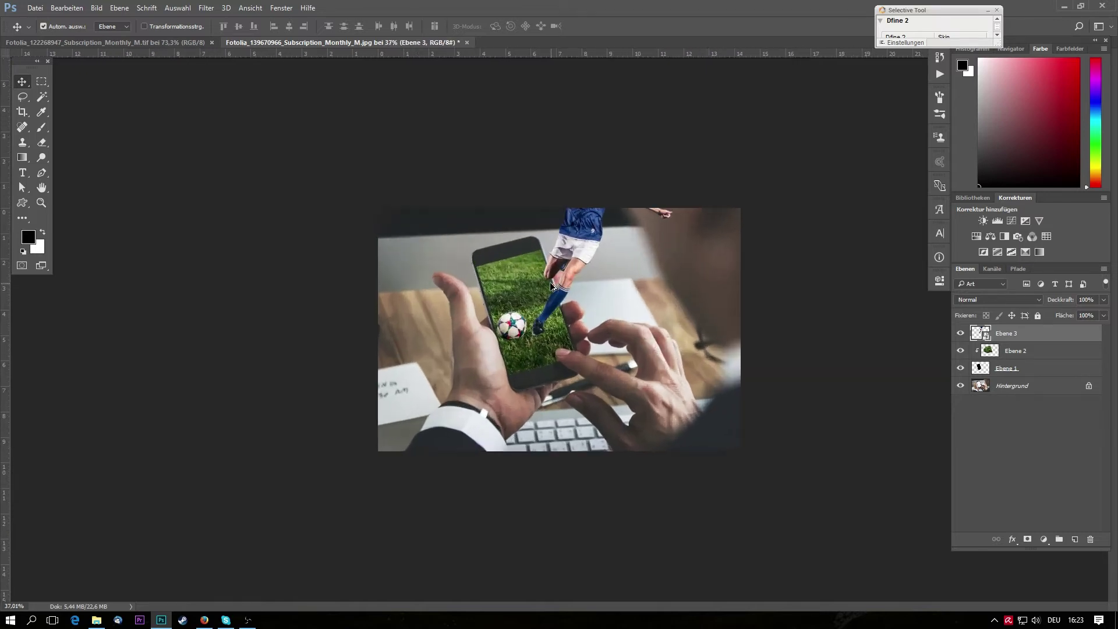
pyautogui.scroll(2, 543, 284)
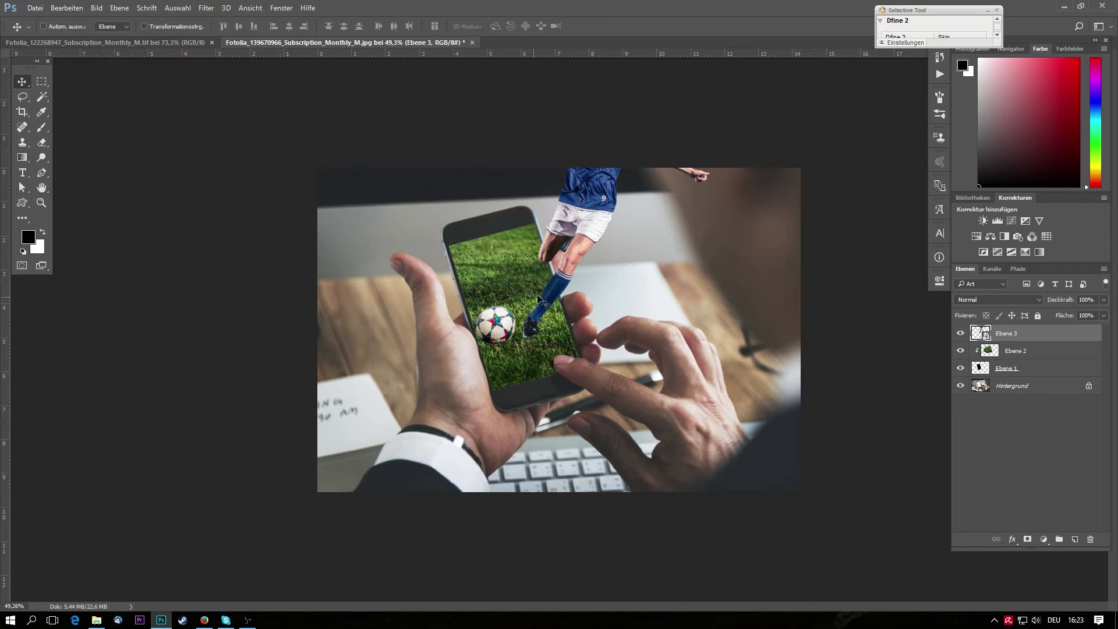
pyautogui.hotkey('ctrl', 't')
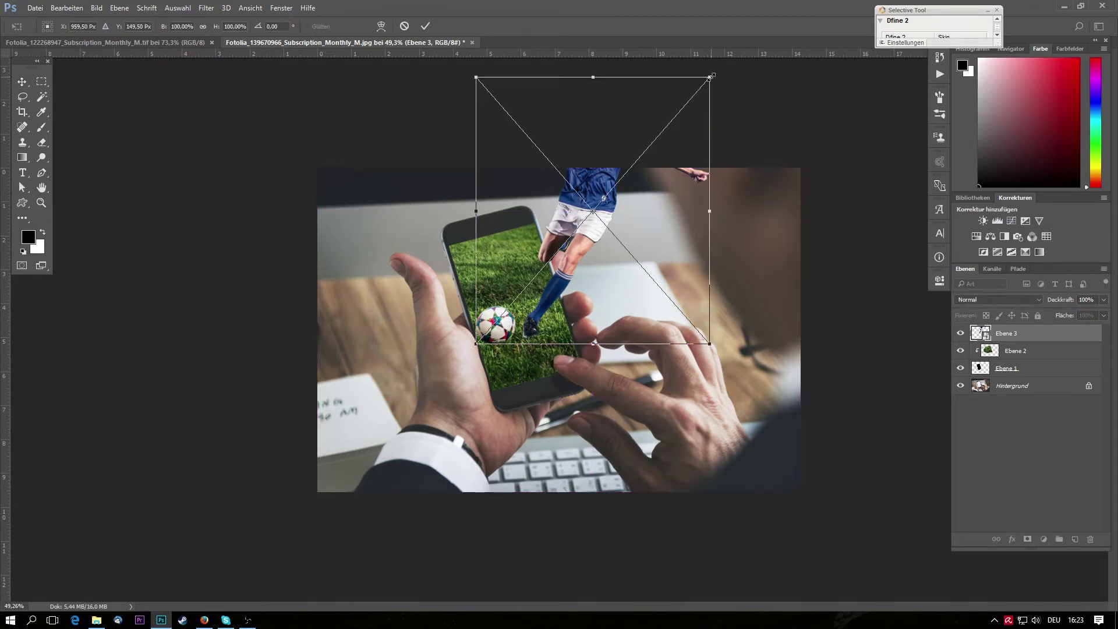
pyautogui.moveTo(712, 77); pyautogui.dragTo(586, 199)
pyautogui.moveTo(534, 250); pyautogui.dragTo(561, 252)
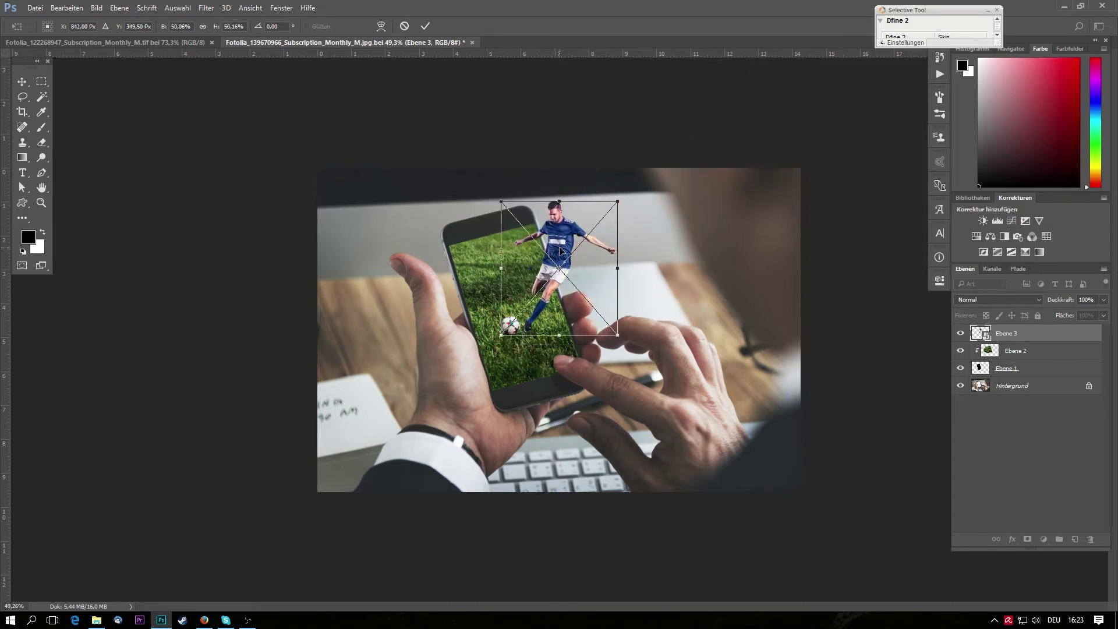
pyautogui.press('Return')
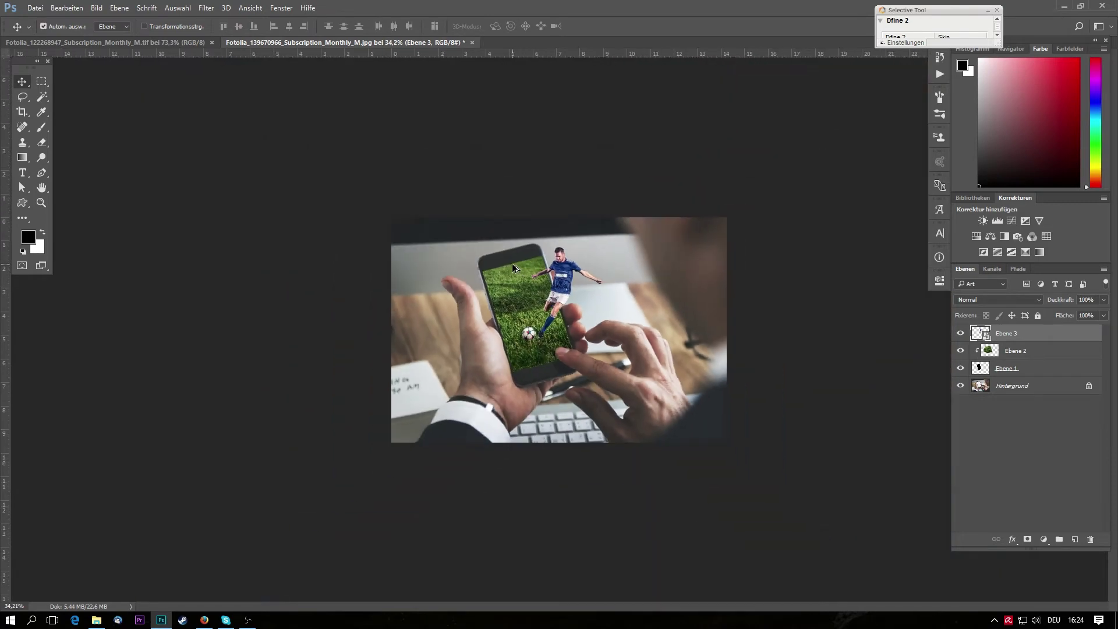
# - Nudge the player slightly upward on the phone's grass screen
pyautogui.scroll(-1, 512, 264)
pyautogui.scroll(1, 512, 264)
pyautogui.scroll(1, 500, 274)
pyautogui.scroll(1, 486, 276)
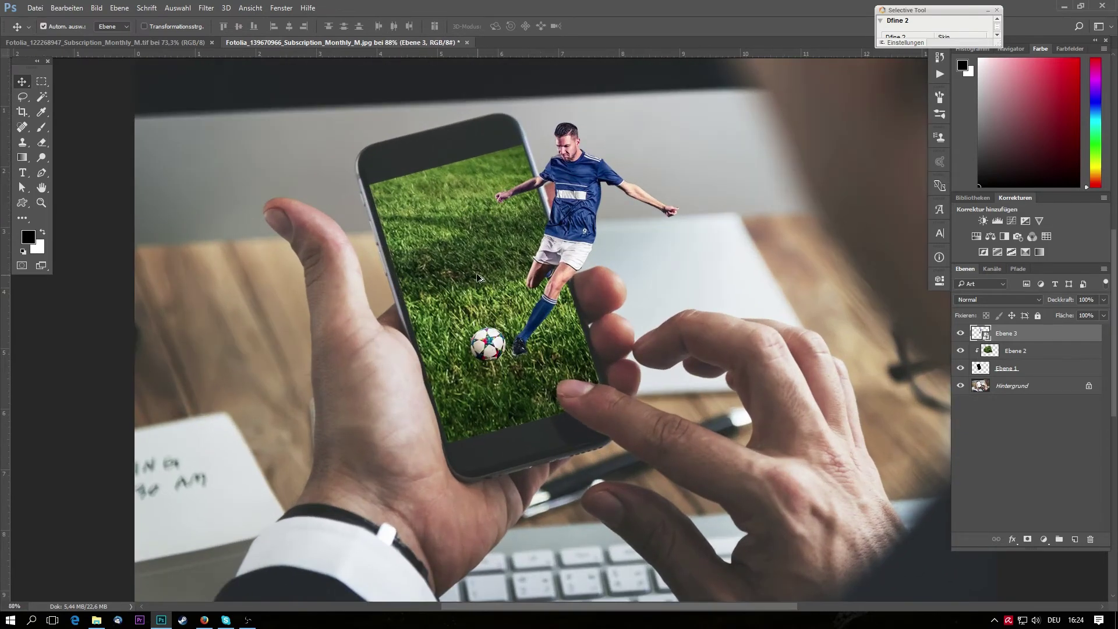
pyautogui.scroll(1, 474, 275)
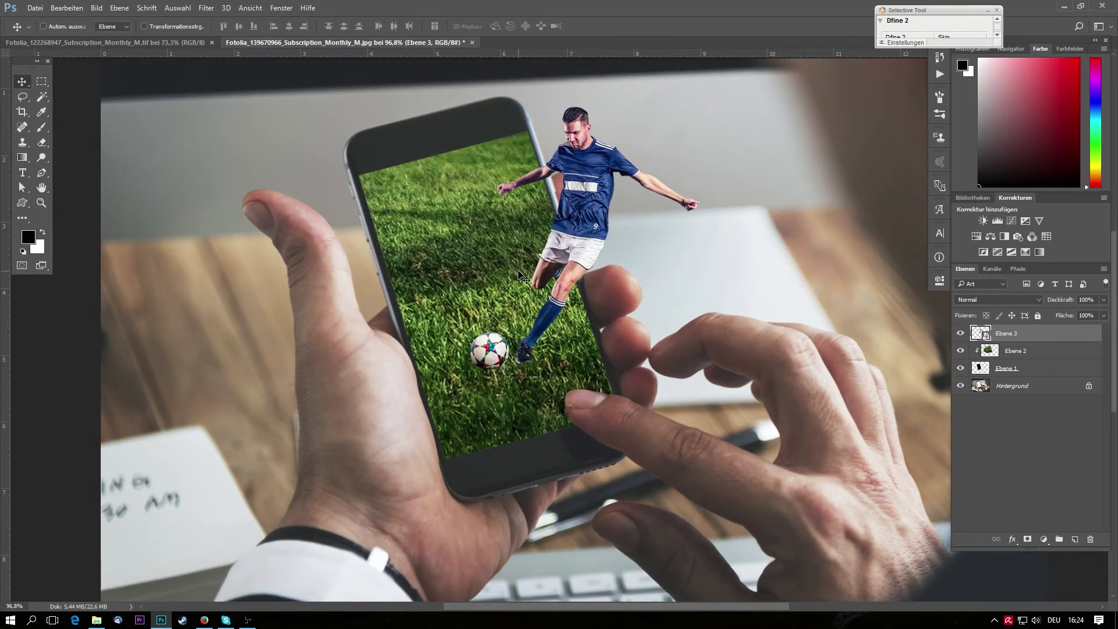
pyautogui.moveTo(590, 230)
pyautogui.mouseDown()
pyautogui.moveTo(589, 205)
pyautogui.moveTo(573, 222)
pyautogui.mouseUp()
pyautogui.scroll(-2, 588, 209)
pyautogui.scroll(1, 589, 215)
pyautogui.scroll(1, 588, 220)
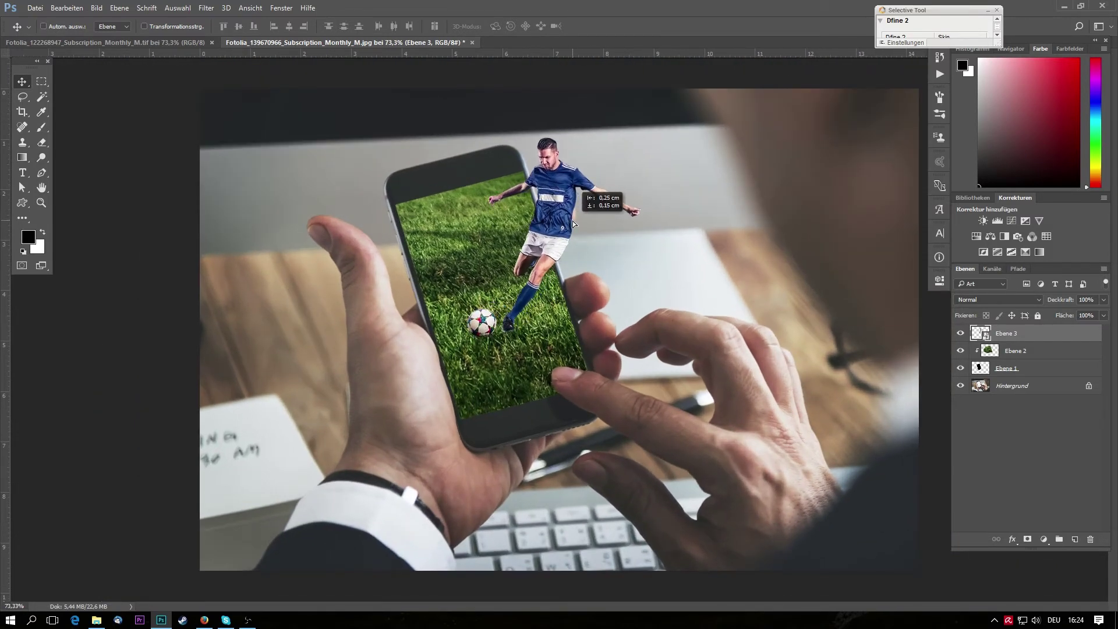
pyautogui.scroll(1, 554, 262)
pyautogui.scroll(1, 539, 286)
pyautogui.scroll(-2, 504, 340)
pyautogui.scroll(-1, 541, 300)
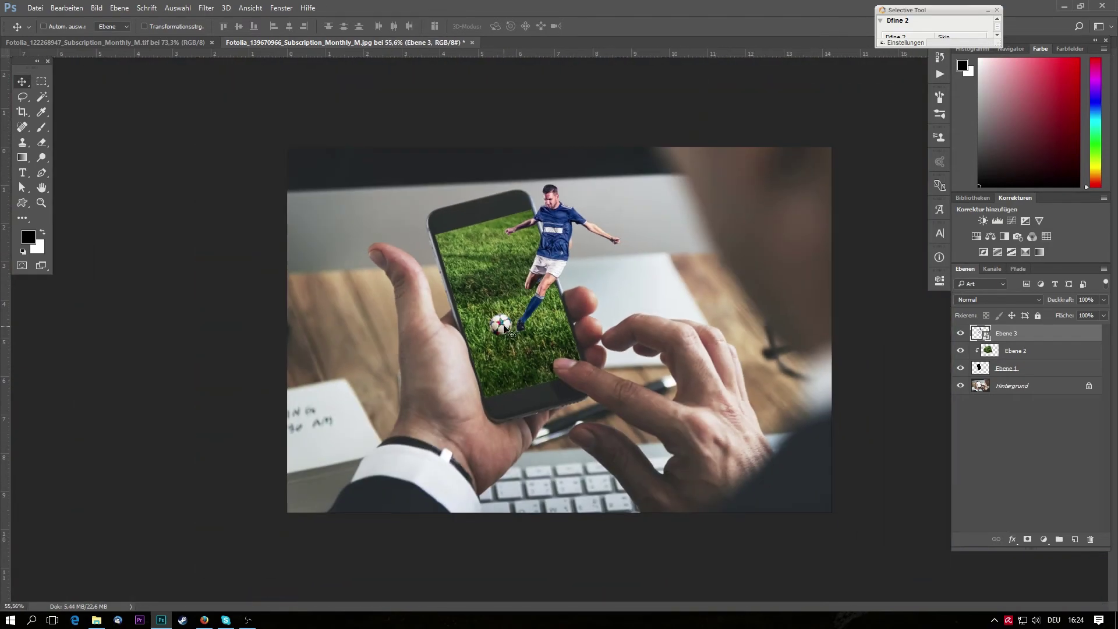
# - Rotate the player about 8.8° clockwise, reposition him, and nudge him slightly right
pyautogui.hotkey('ctrl', 't')
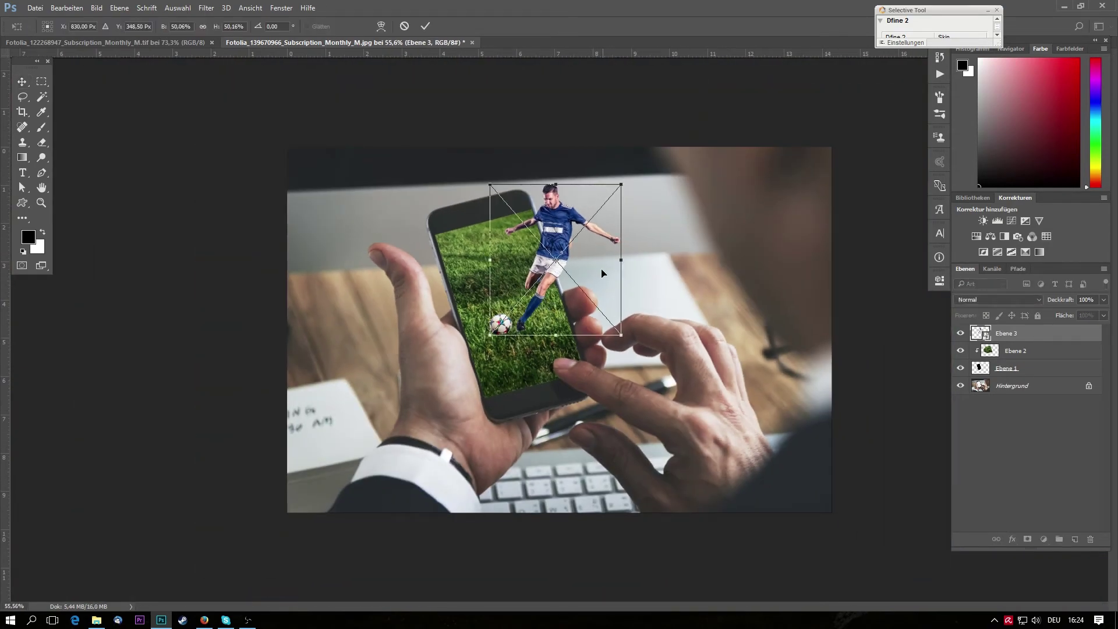
pyautogui.moveTo(634, 257); pyautogui.dragTo(633, 269)
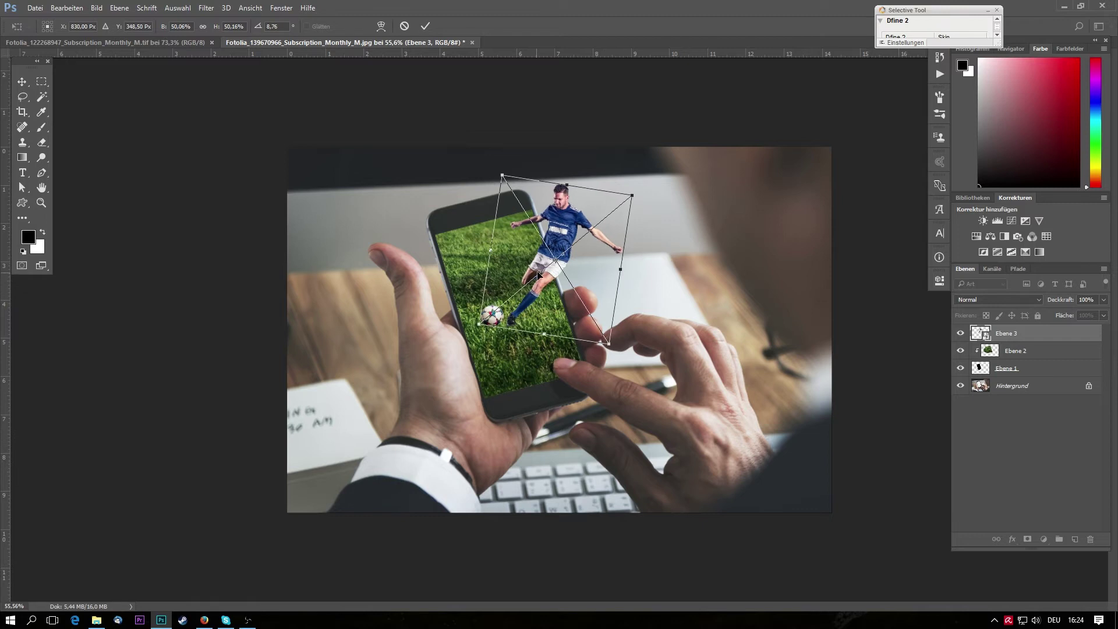
pyautogui.moveTo(542, 267); pyautogui.dragTo(550, 276)
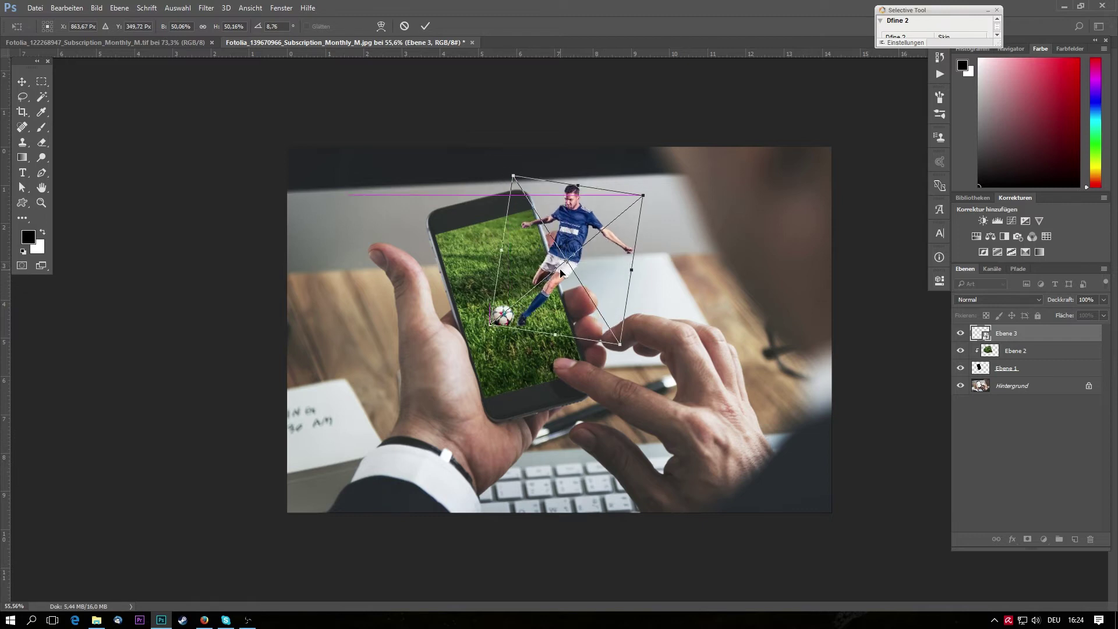
pyautogui.press('Return')
pyautogui.scroll(-1, 518, 290)
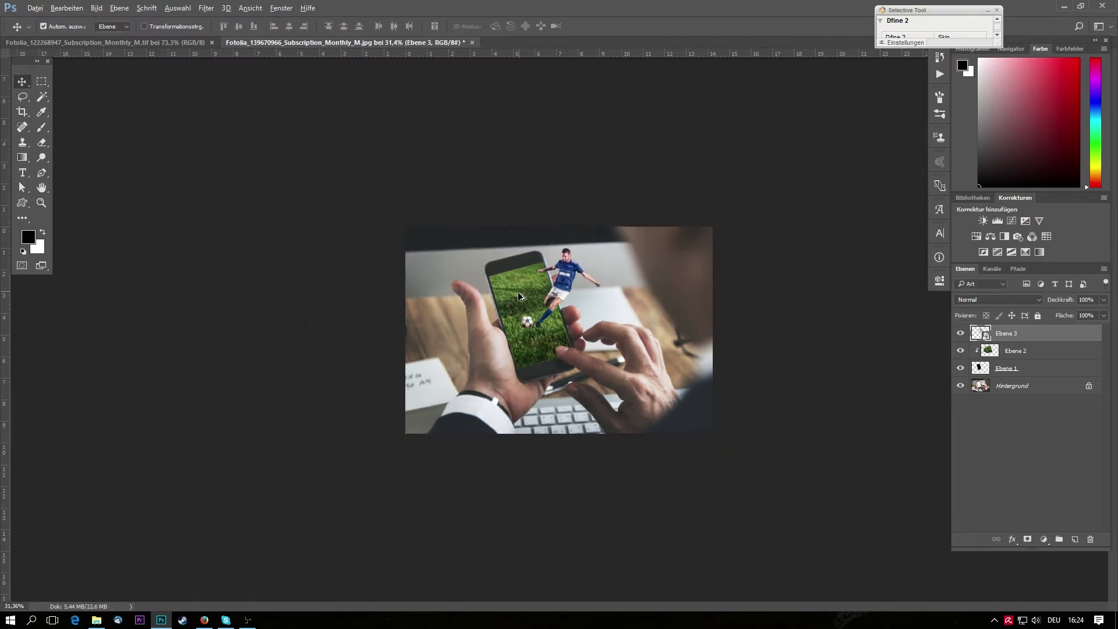
pyautogui.scroll(1, 518, 292)
pyautogui.scroll(2, 515, 302)
pyautogui.scroll(2, 522, 287)
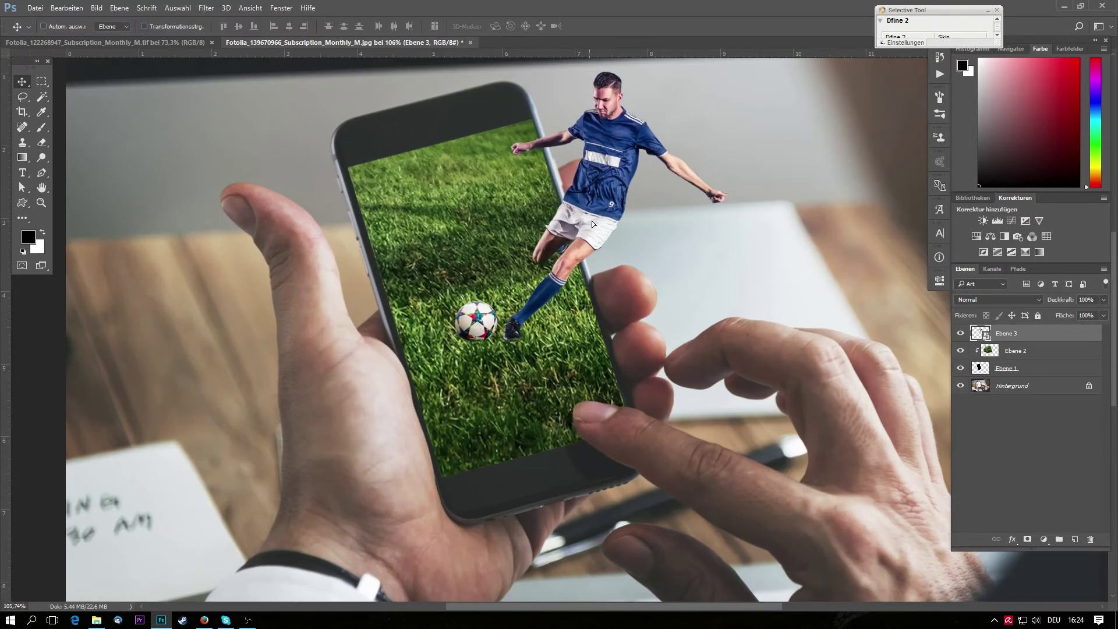
pyautogui.moveTo(592, 221); pyautogui.dragTo(599, 221)
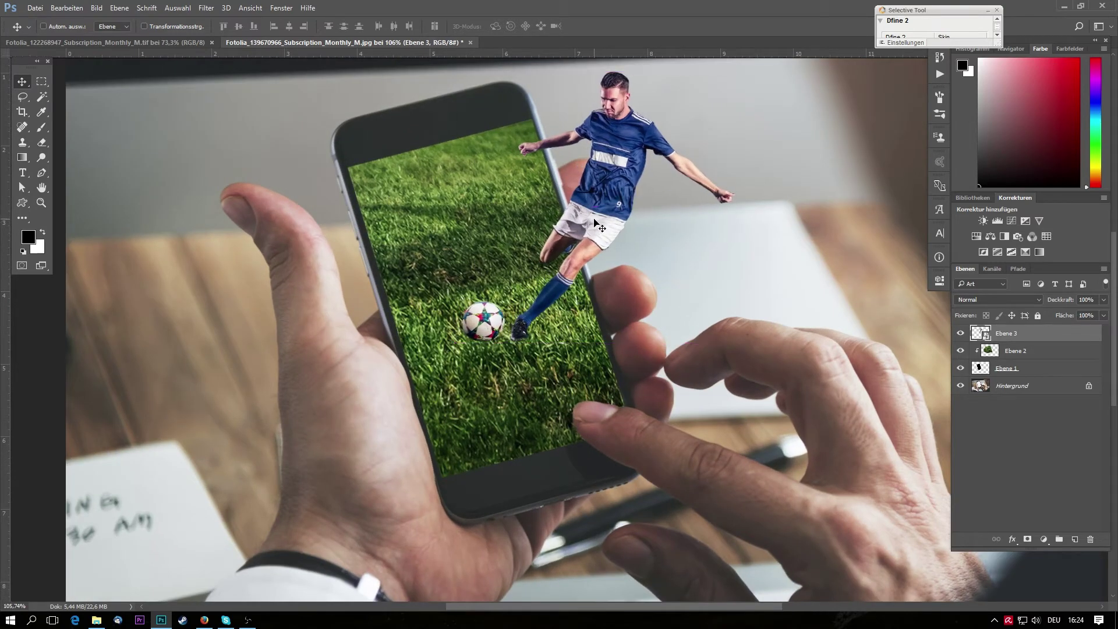
pyautogui.scroll(1, 515, 293)
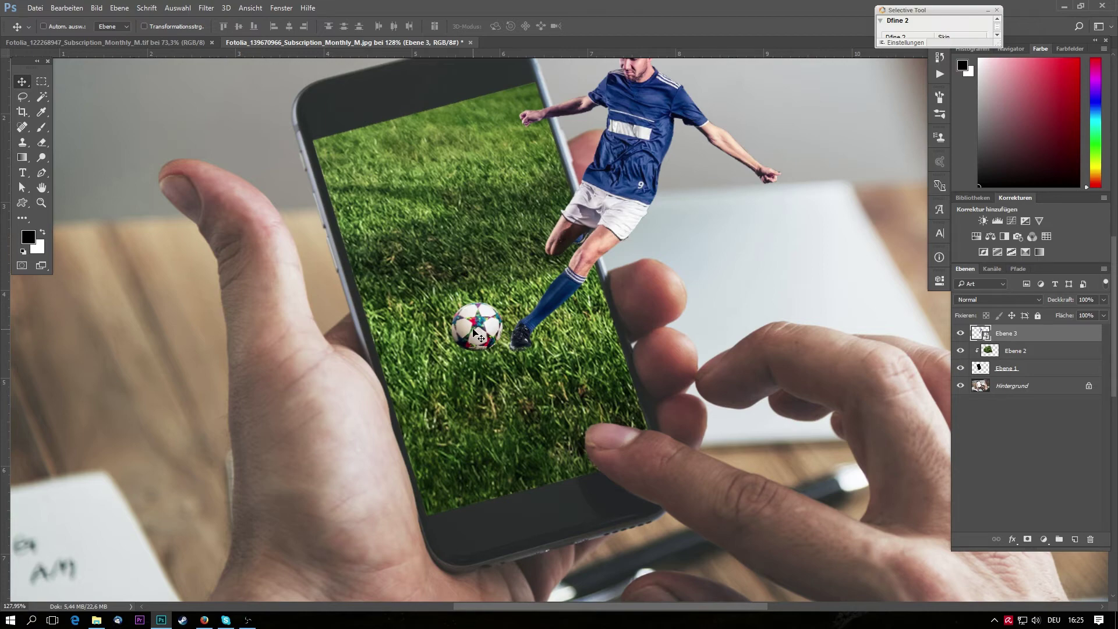
pyautogui.keyDown('alt'); pyautogui.scroll(2, 539, 323); pyautogui.keyUp('alt')
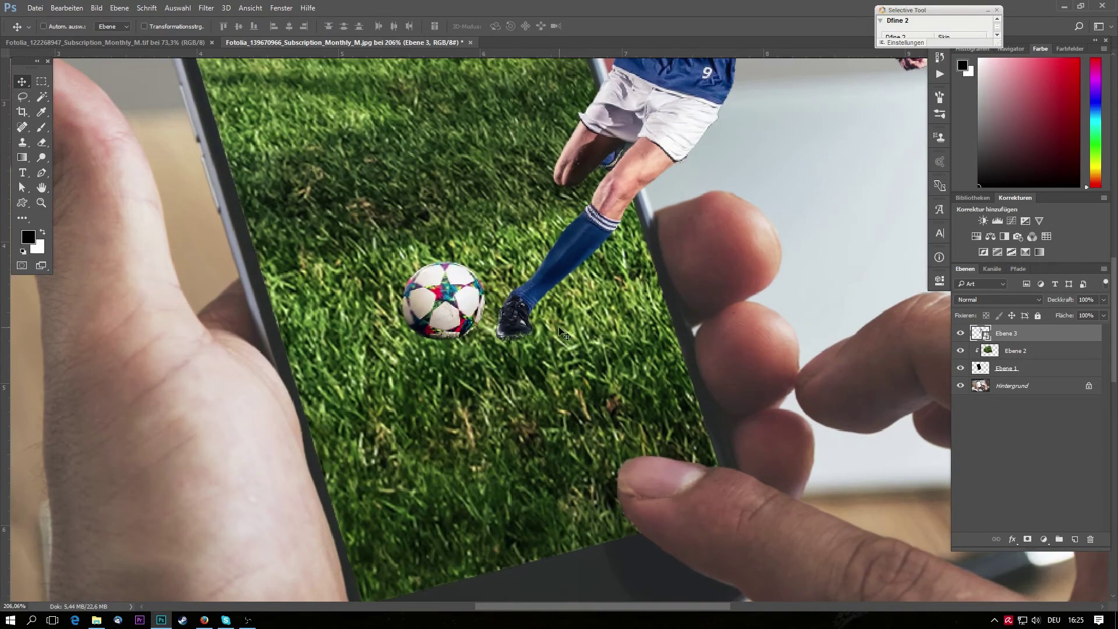
# - On new layer Ebene 4, paint a faint low-opacity, low-flow brush shadow under the shoe
pyautogui.click(1075, 539)
pyautogui.press('b')
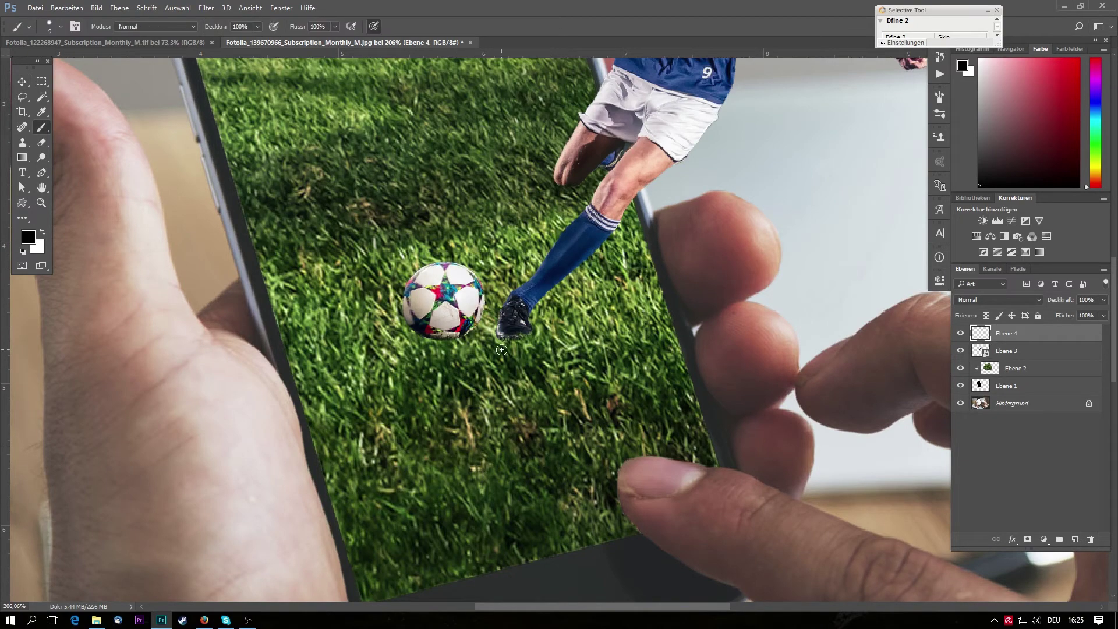
pyautogui.rightClick(501, 349)
pyautogui.moveTo(215, 27)
pyautogui.mouseDown()
pyautogui.moveTo(186, 28)
pyautogui.moveTo(208, 27)
pyautogui.mouseUp()
pyautogui.moveTo(302, 31); pyautogui.dragTo(292, 31)
pyautogui.moveTo(522, 344); pyautogui.dragTo(505, 336)
pyautogui.rightClick(520, 346)
pyautogui.click(578, 450)
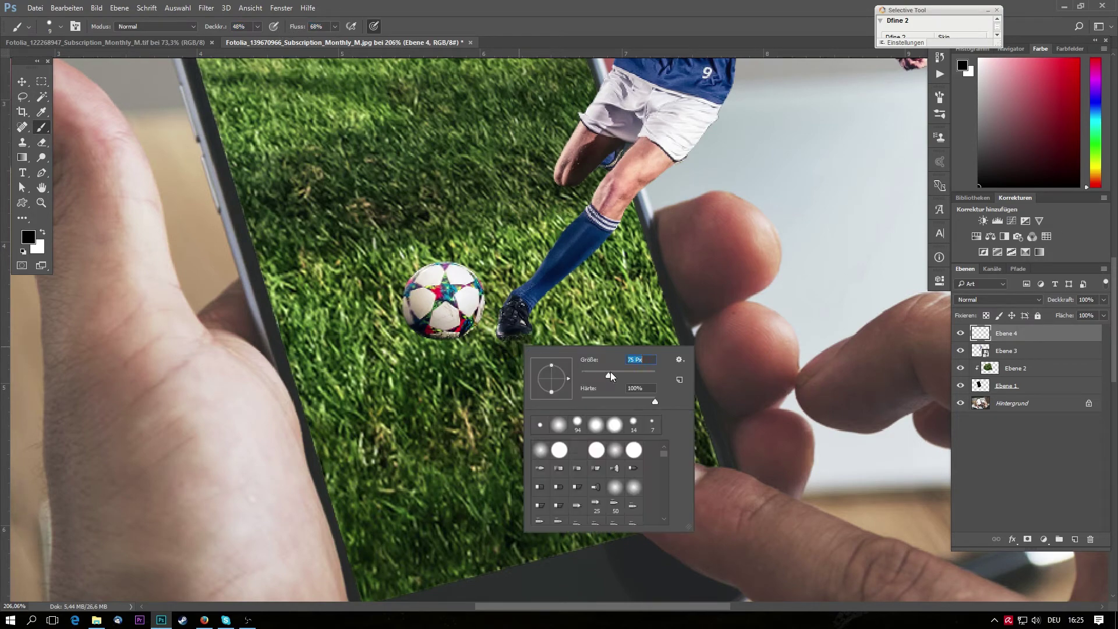
# - Move Ebene 4 below Ebene 3 and paint a soft 37 px shadow beside the shoe
pyautogui.click(1026, 342)
pyautogui.moveTo(1027, 342); pyautogui.dragTo(1025, 359)
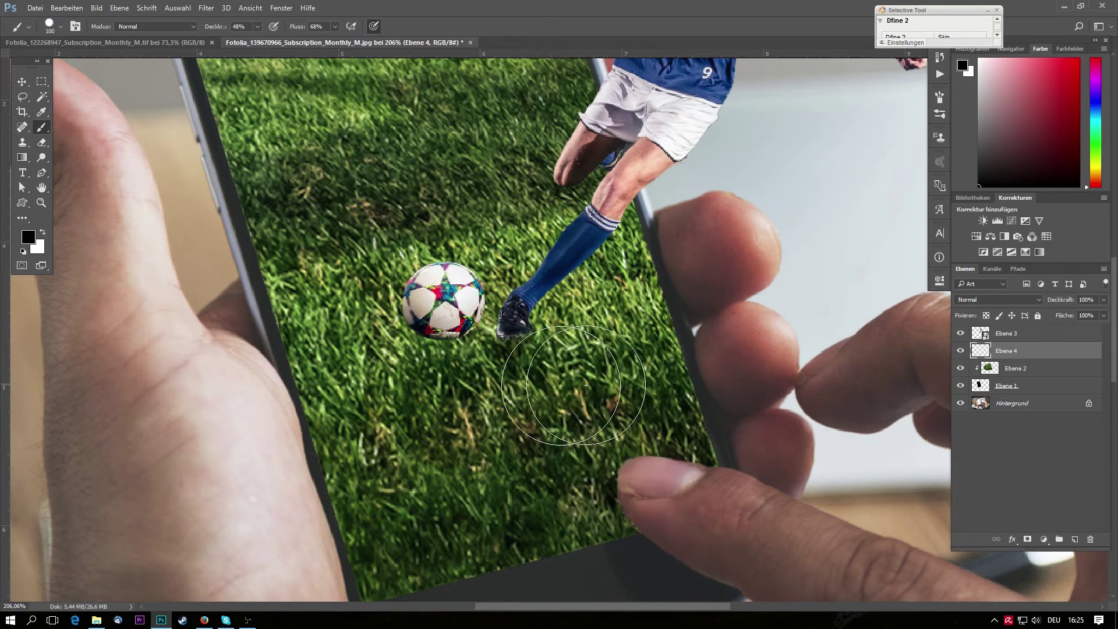
pyautogui.rightClick(531, 334)
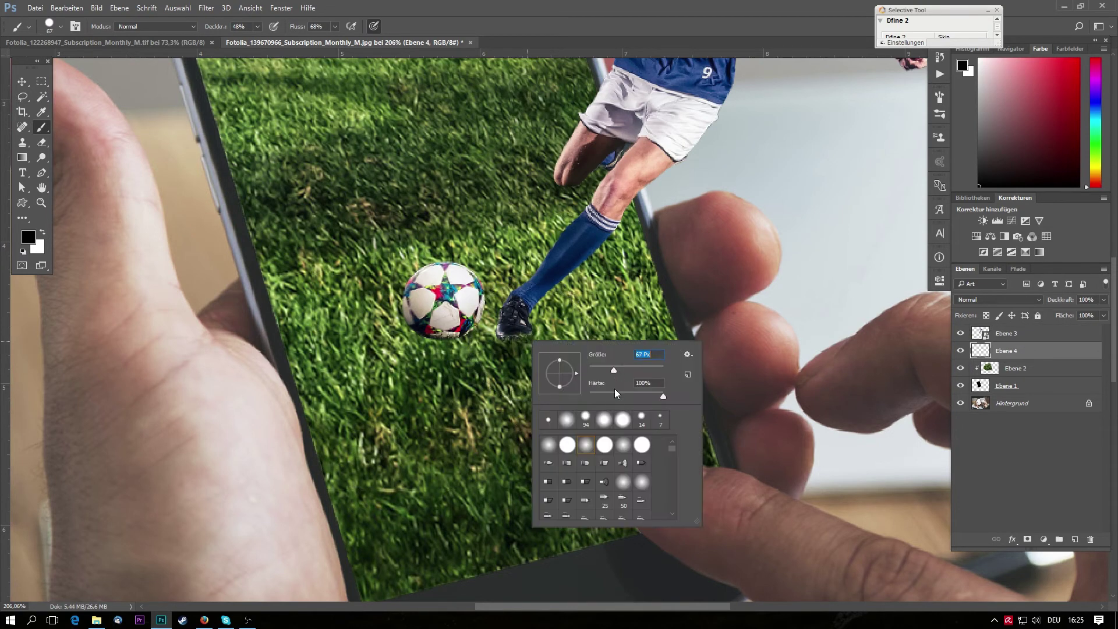
pyautogui.click(519, 332)
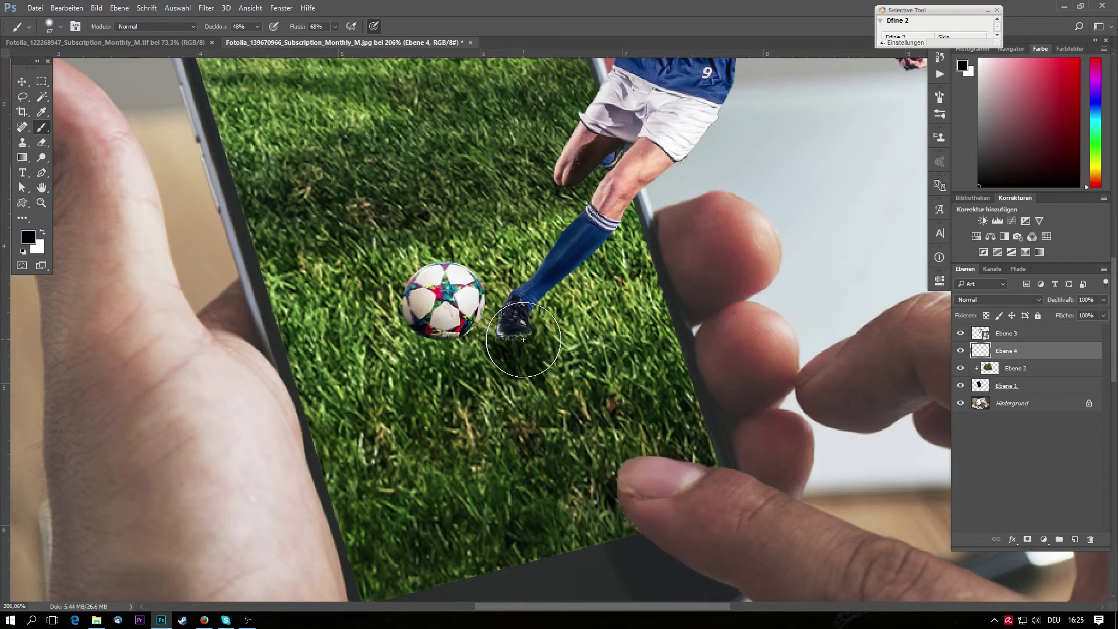
pyautogui.moveTo(513, 329); pyautogui.dragTo(523, 332)
pyautogui.rightClick(545, 350)
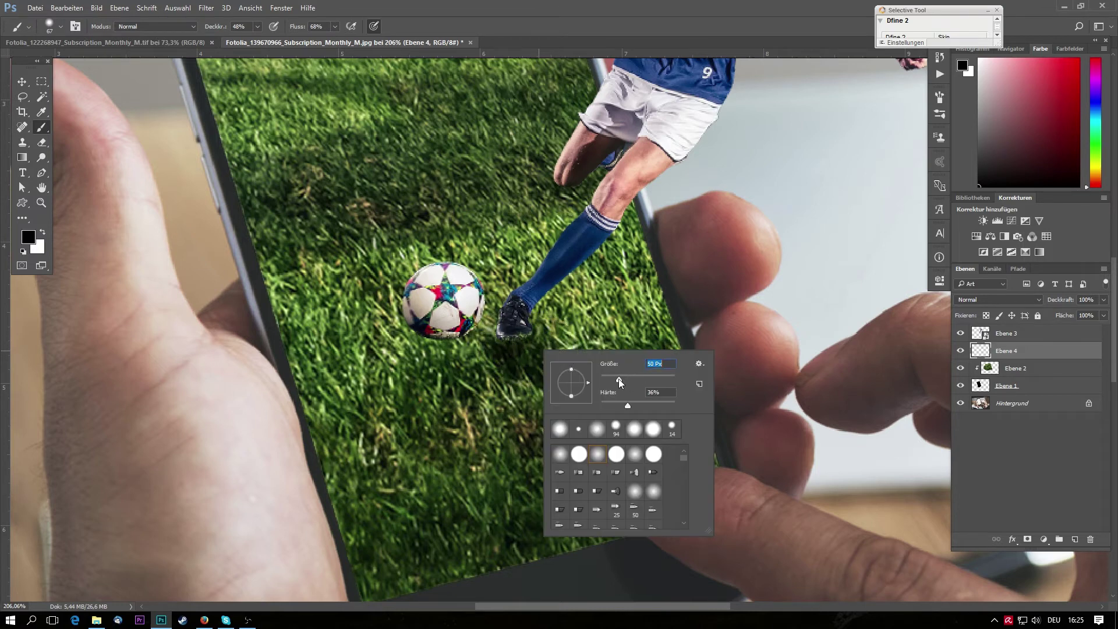
pyautogui.moveTo(619, 379); pyautogui.dragTo(616, 379)
pyautogui.click(535, 329)
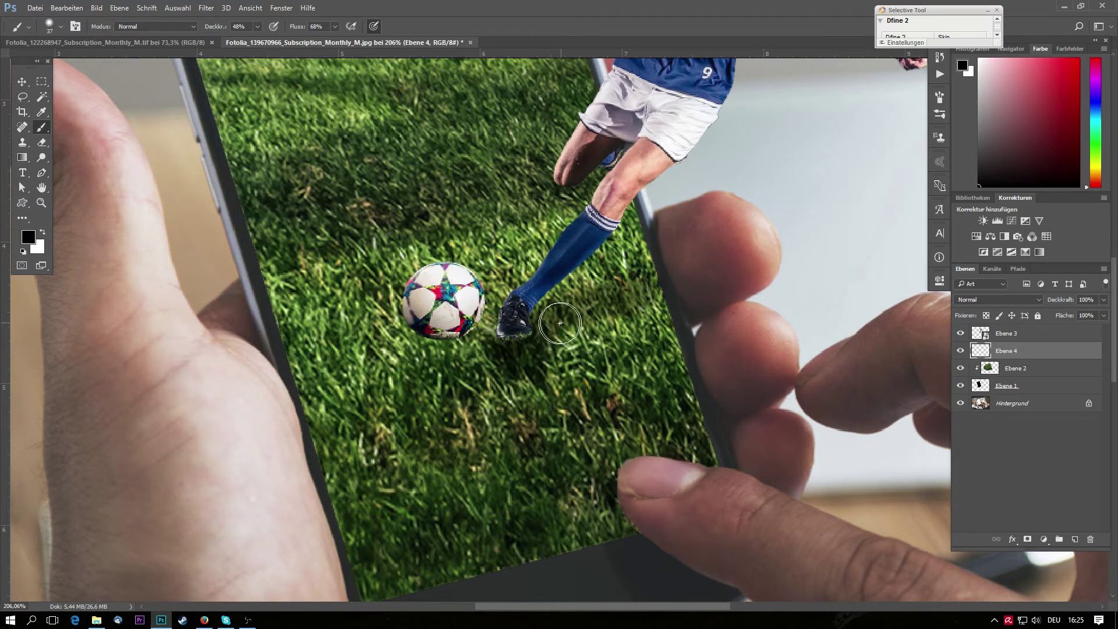
pyautogui.moveTo(560, 322); pyautogui.dragTo(693, 287)
# - Darken the grass under the shoe and along the leg and sock
pyautogui.scroll(-3, 648, 323)
pyautogui.scroll(2, 592, 227)
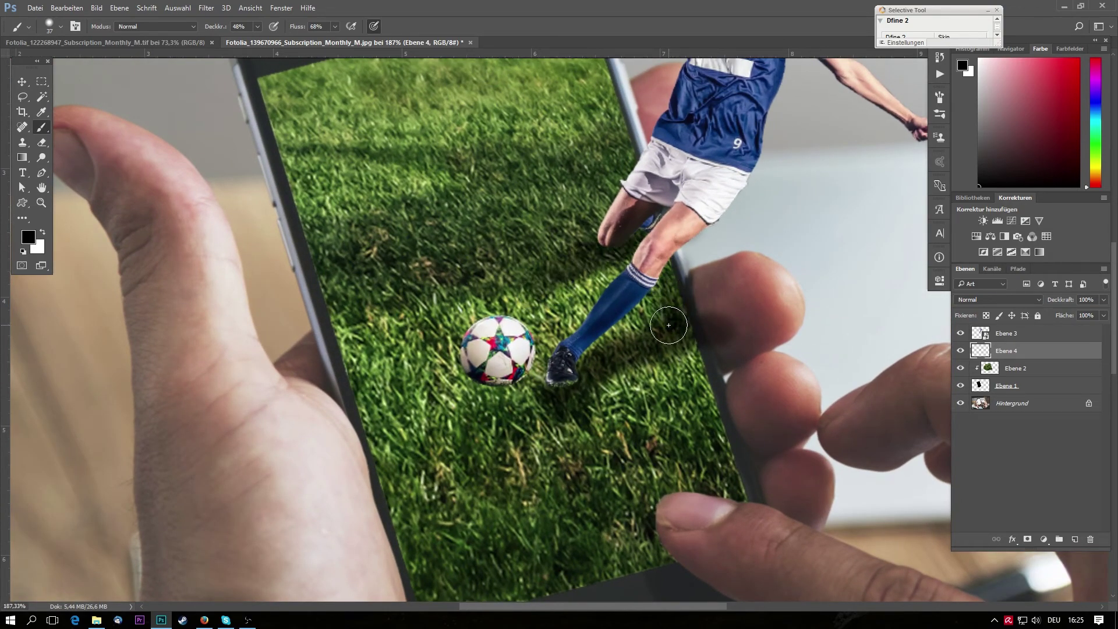
pyautogui.moveTo(567, 380); pyautogui.dragTo(513, 402)
pyautogui.moveTo(602, 358); pyautogui.dragTo(659, 273)
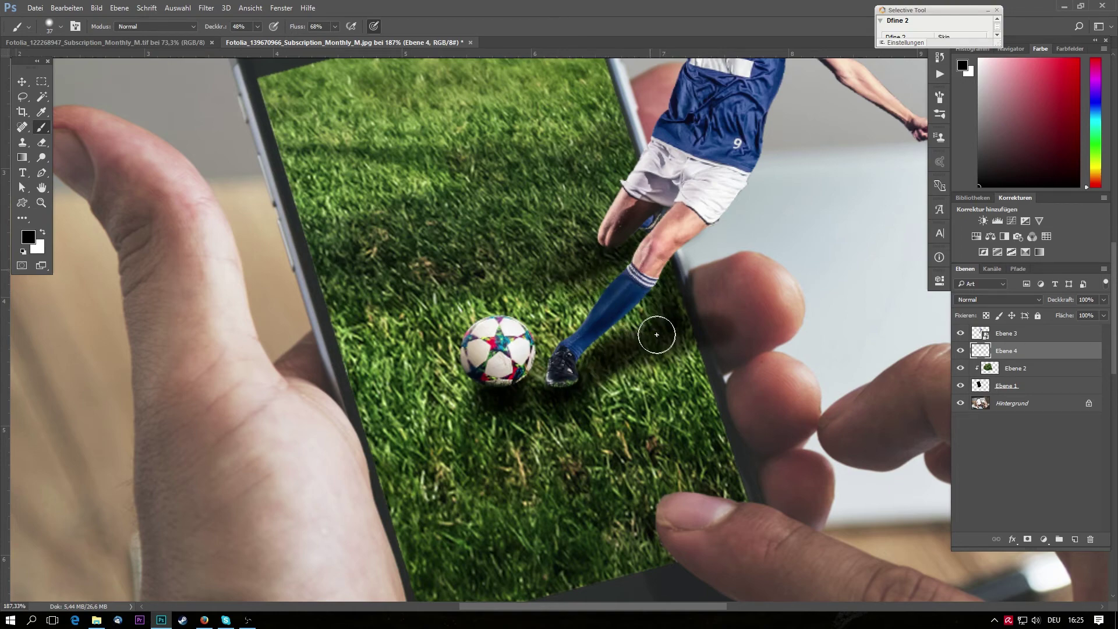
pyautogui.moveTo(659, 273); pyautogui.dragTo(577, 357)
pyautogui.scroll(-1, 552, 406)
pyautogui.moveTo(552, 406); pyautogui.dragTo(486, 357)
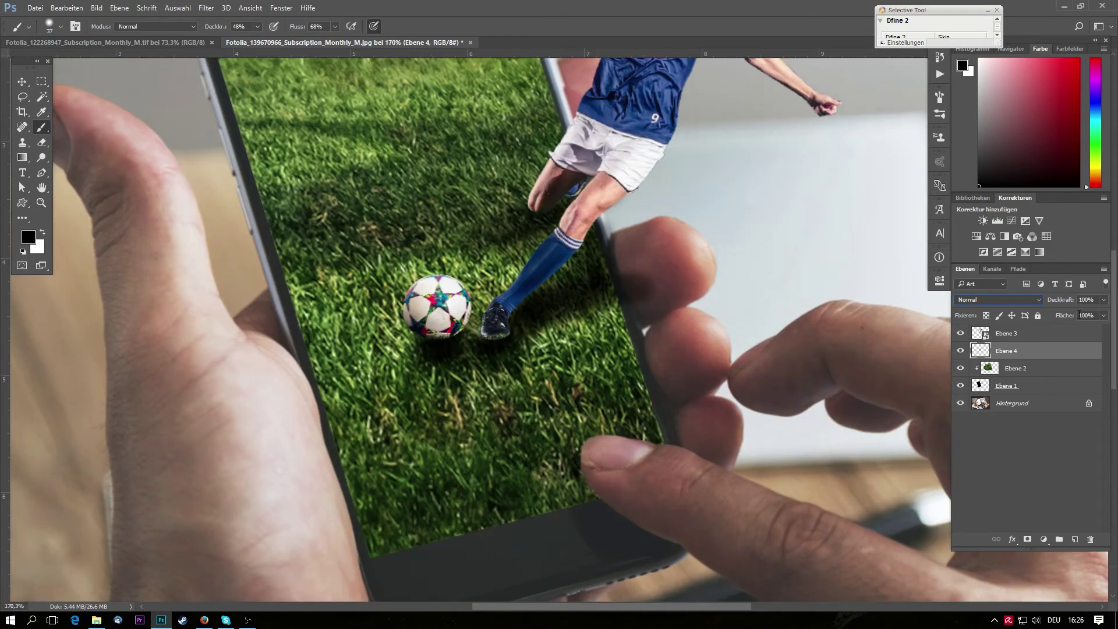
# - Set the shadow layer to Hartes Licht blending at 76% opacity
pyautogui.click(1021, 299)
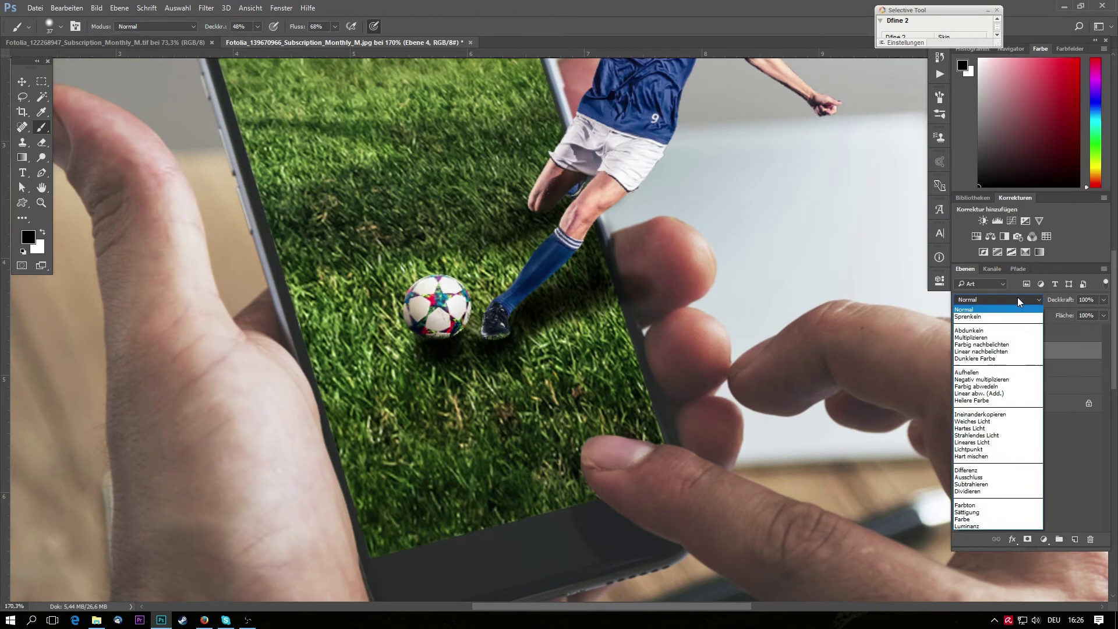
pyautogui.click(996, 429)
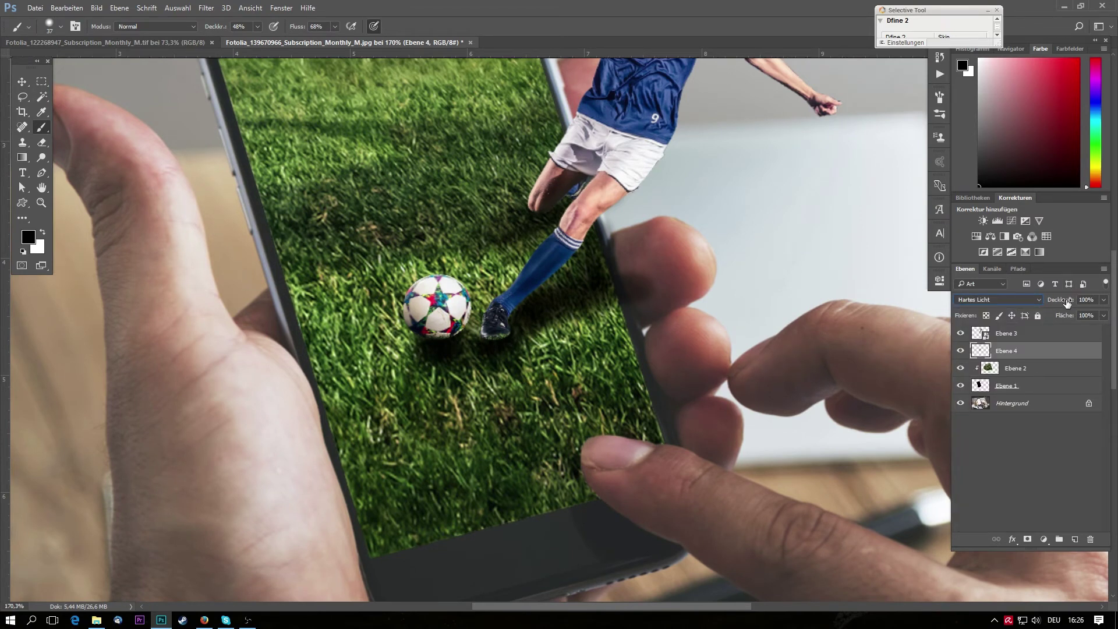
pyautogui.moveTo(1062, 303); pyautogui.dragTo(1056, 306)
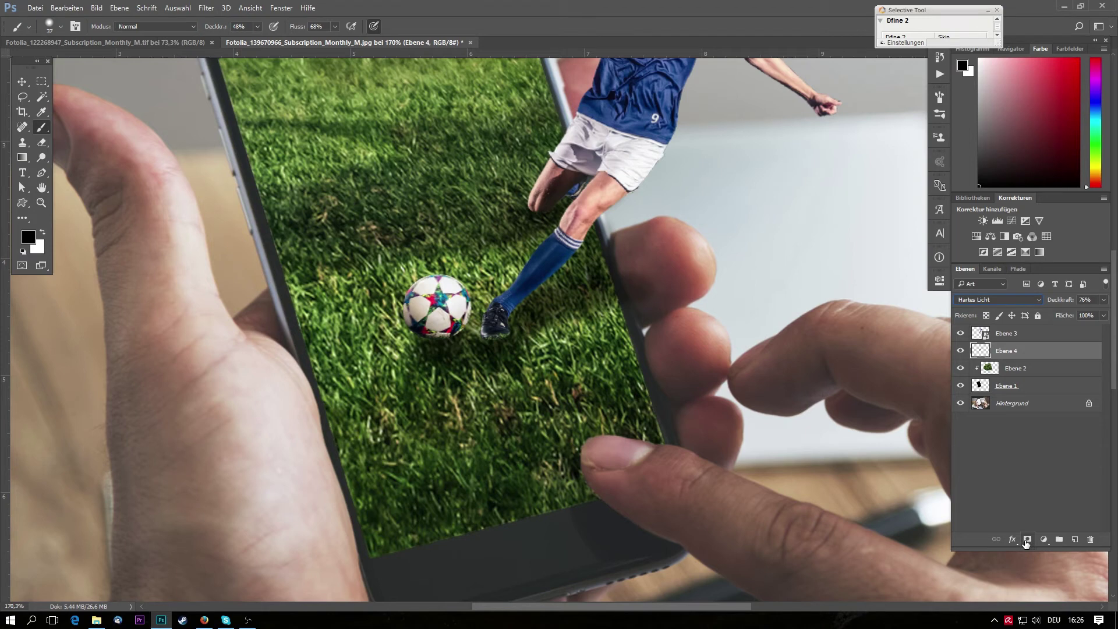
# - Add a layer mask and paint out the shadow spilling over the phone's edge
pyautogui.click(1027, 540)
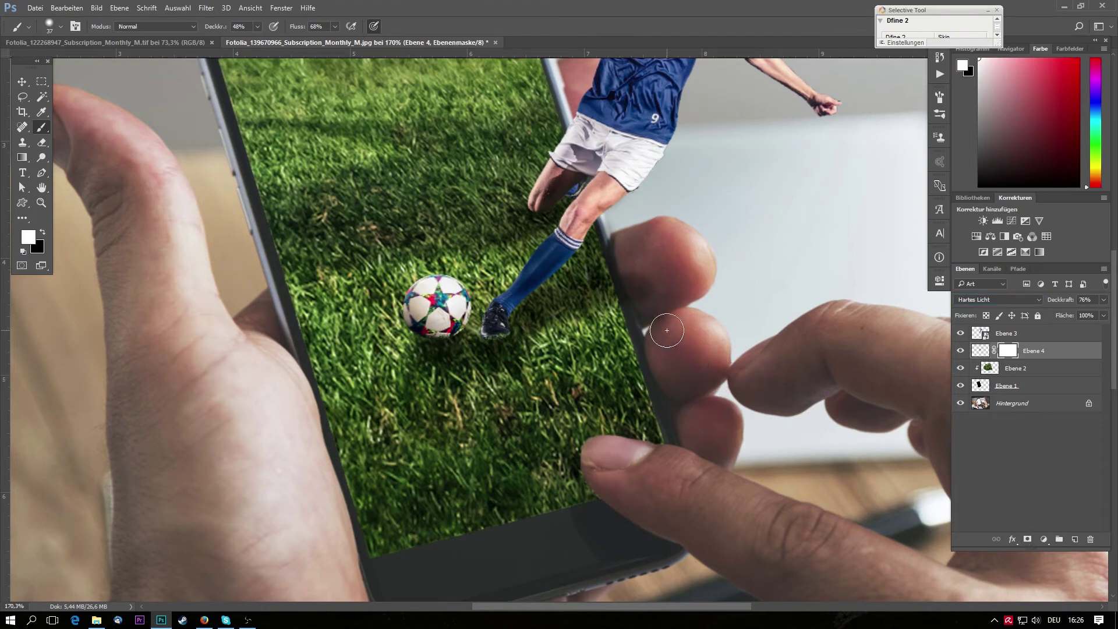
pyautogui.press('x')
pyautogui.moveTo(212, 27); pyautogui.dragTo(250, 28)
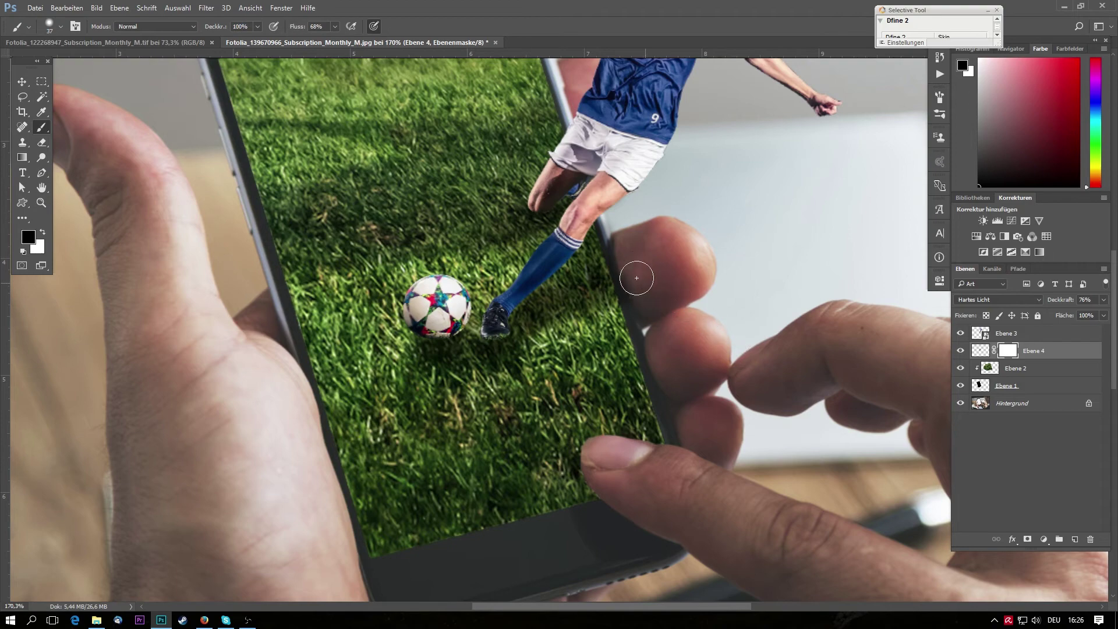
pyautogui.moveTo(631, 257); pyautogui.dragTo(618, 236)
pyautogui.scroll(-10, 589, 296)
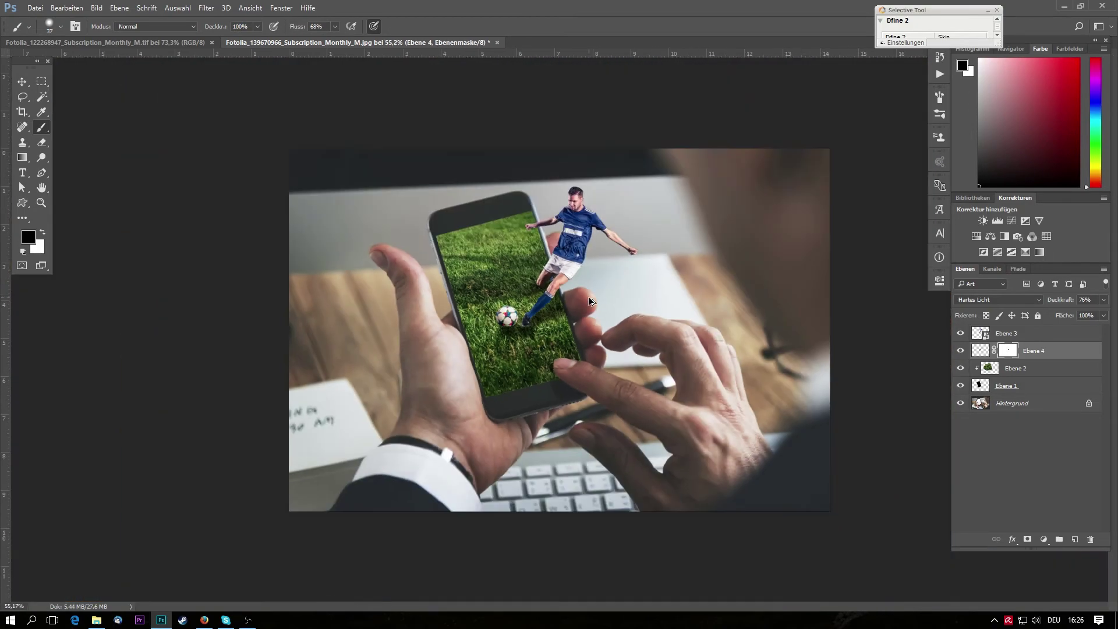
pyautogui.scroll(3, 566, 303)
pyautogui.scroll(3, 567, 303)
pyautogui.scroll(3, 566, 302)
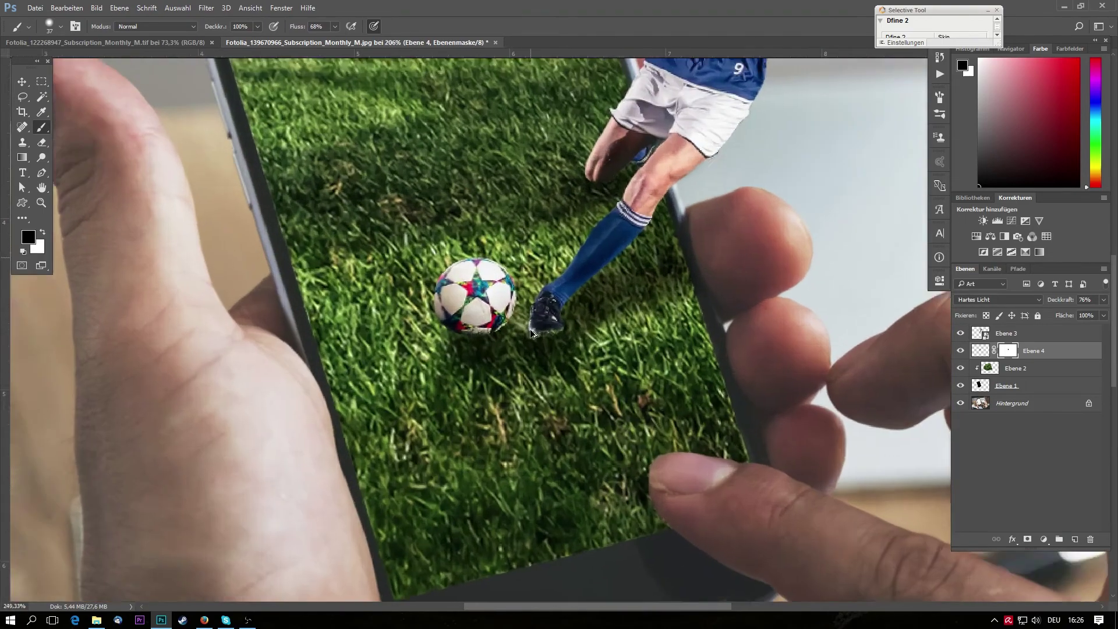
pyautogui.scroll(2, 562, 354)
pyautogui.scroll(-2, 562, 353)
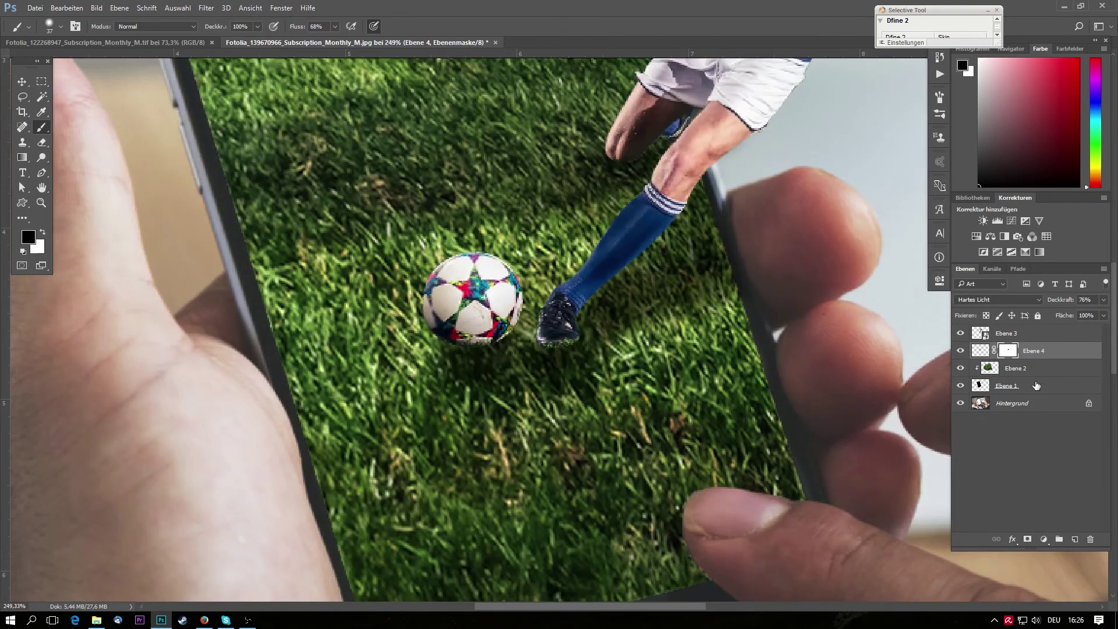
# - On new layer Ebene 5, paint an 18 px soft black shadow beneath the ball and boot
pyautogui.click(1076, 539)
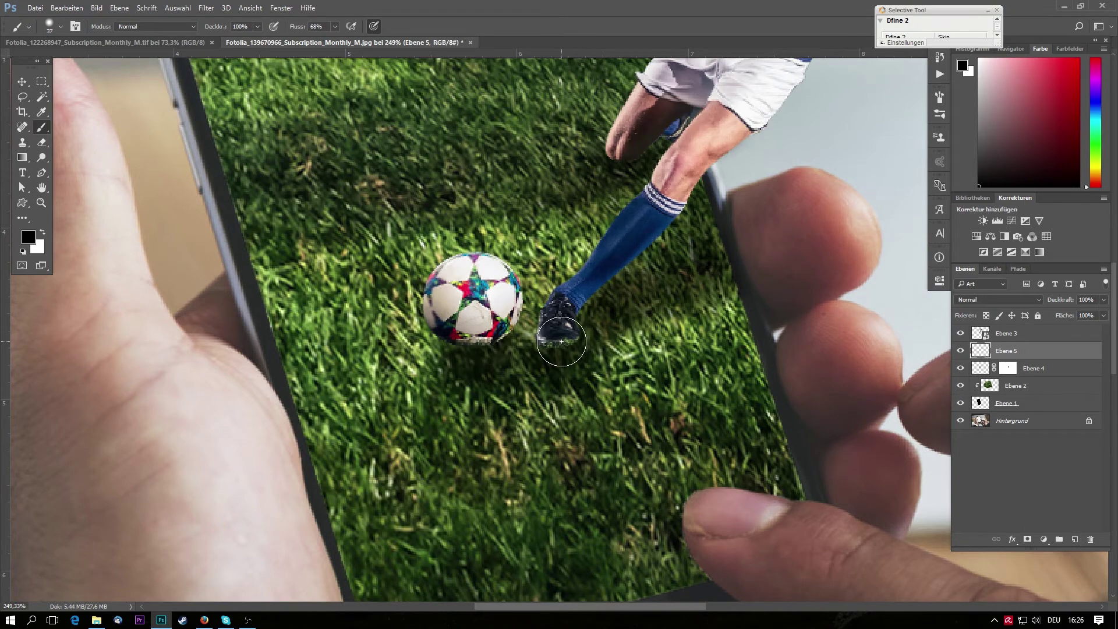
pyautogui.rightClick(589, 353)
pyautogui.moveTo(651, 378); pyautogui.dragTo(646, 379)
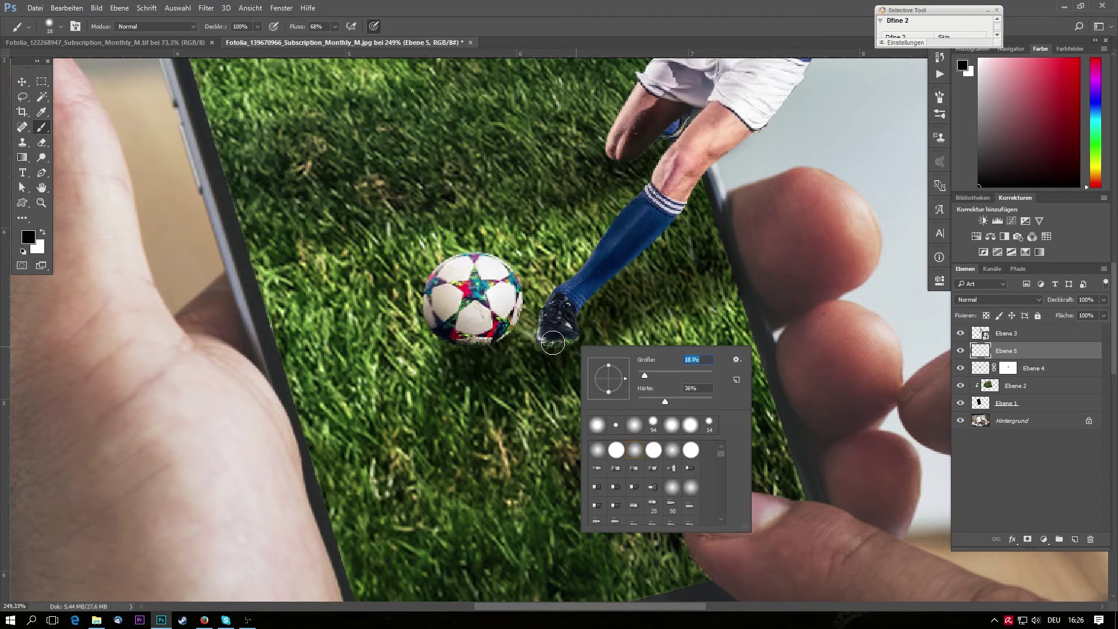
pyautogui.press('Return')
pyautogui.moveTo(520, 335); pyautogui.dragTo(456, 336)
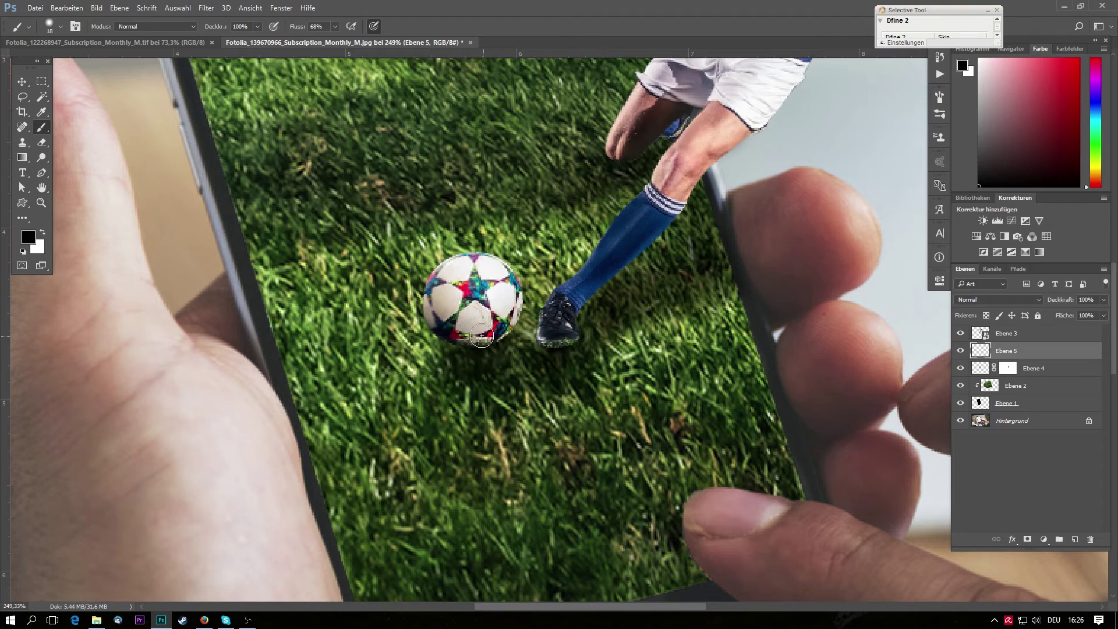
pyautogui.scroll(-1, 524, 344)
pyautogui.scroll(-1, 569, 329)
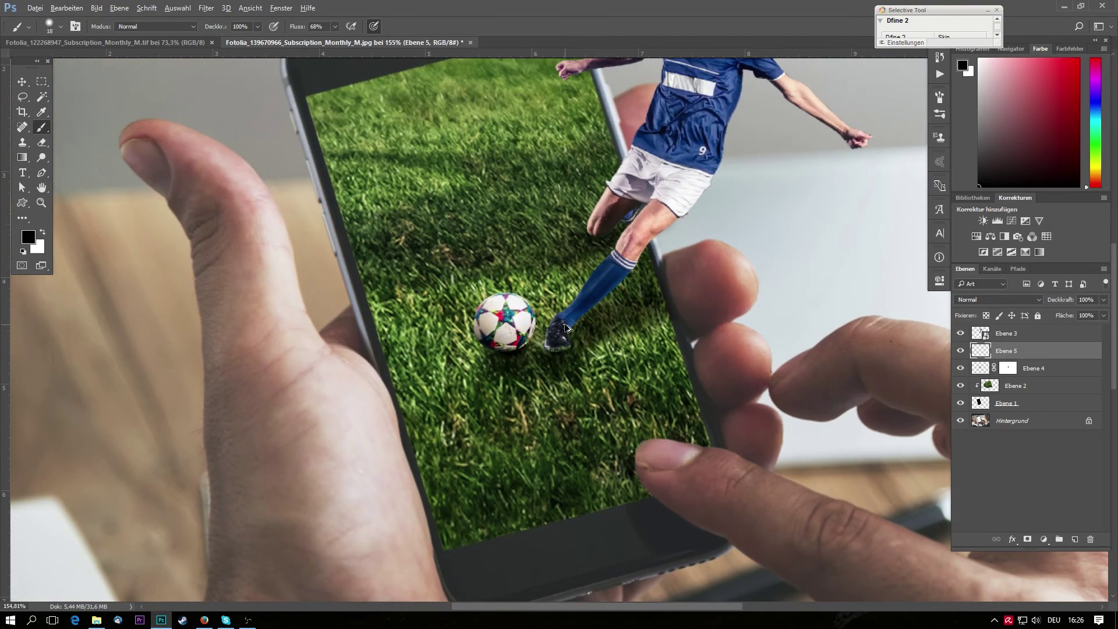
pyautogui.scroll(-1, 574, 329)
pyautogui.scroll(-1, 579, 324)
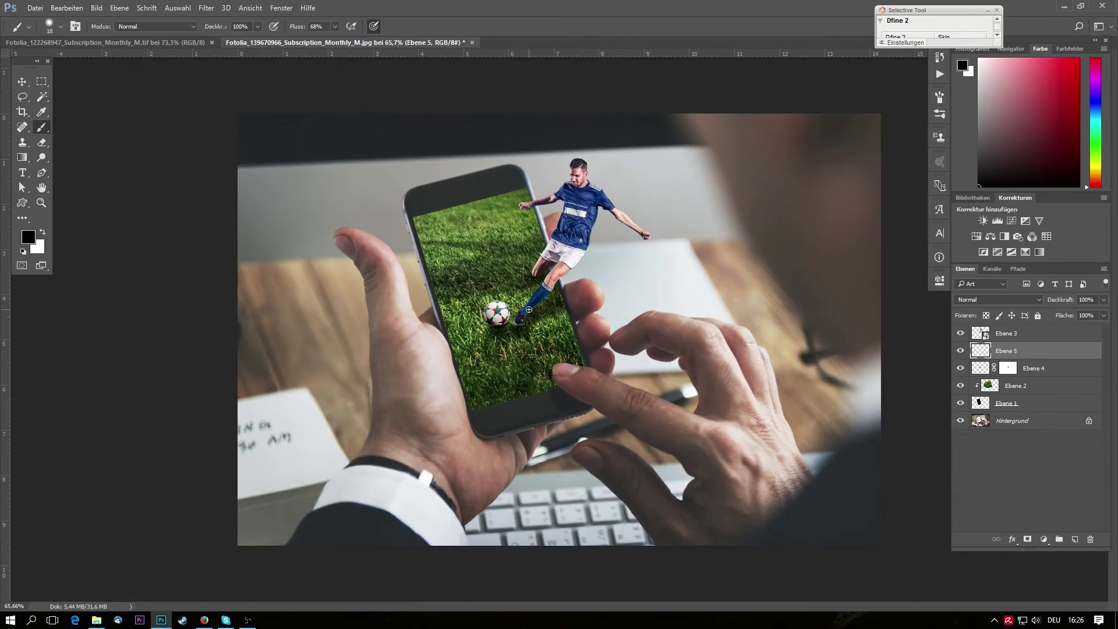
pyautogui.scroll(1, 565, 327)
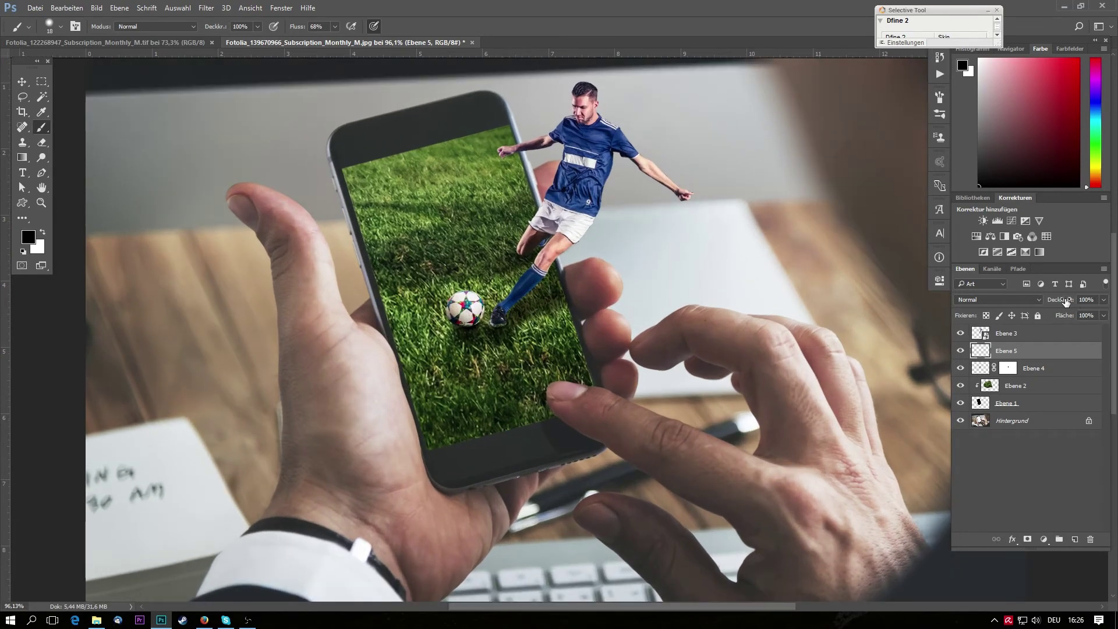
pyautogui.scroll(1, 571, 341)
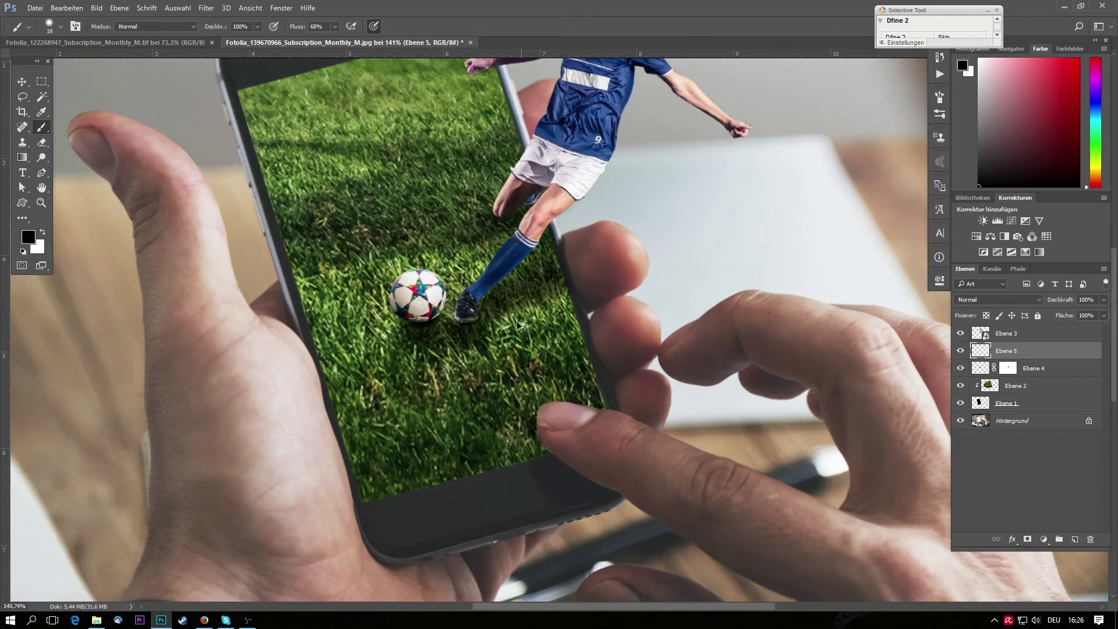
pyautogui.scroll(-1, 518, 325)
pyautogui.scroll(-1, 495, 318)
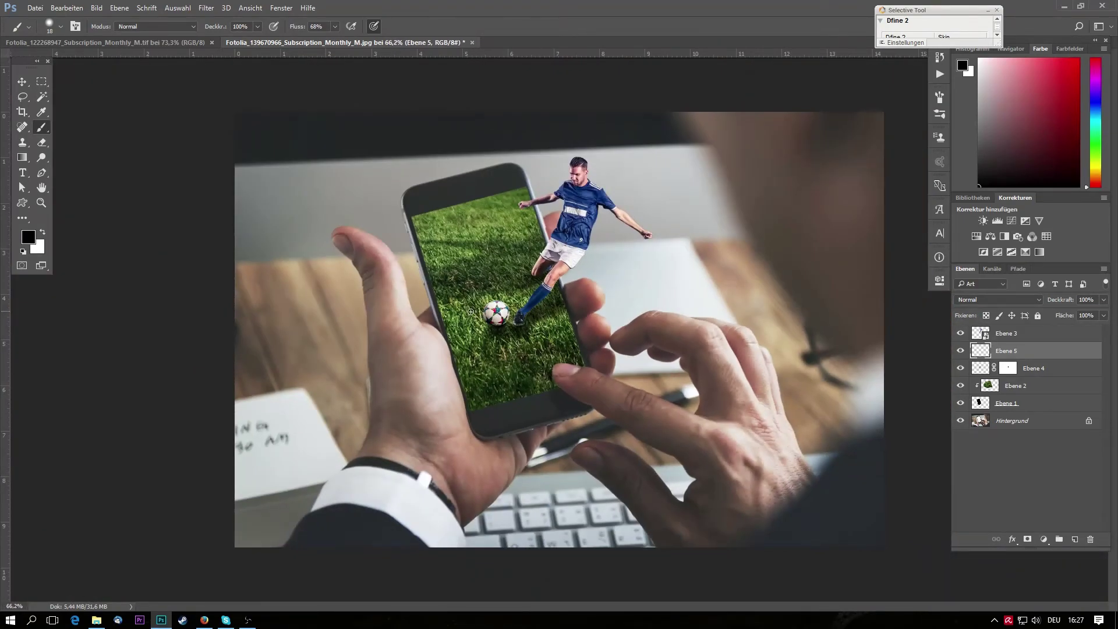
pyautogui.scroll(-1, 485, 331)
pyautogui.scroll(-1, 485, 331)
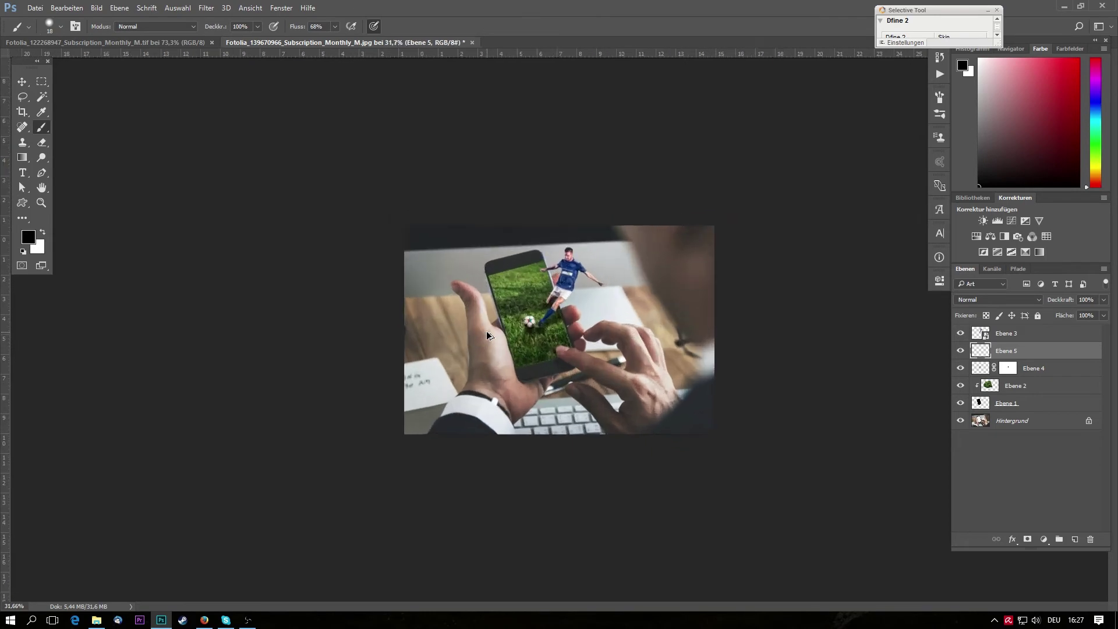
pyautogui.scroll(3, 487, 331)
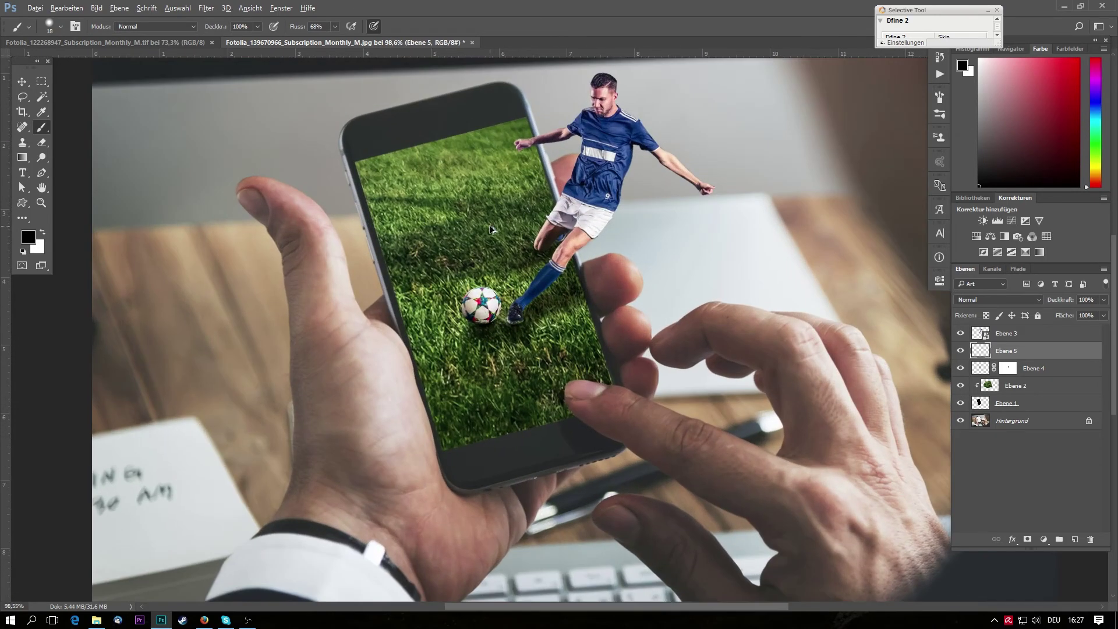
pyautogui.scroll(1, 490, 225)
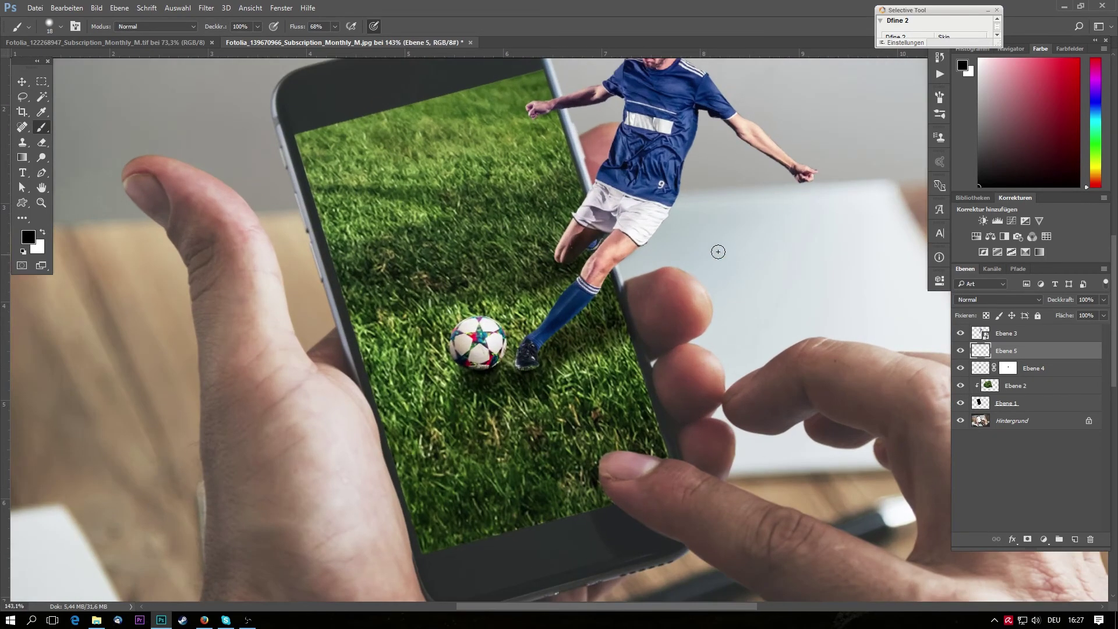
pyautogui.scroll(1, 495, 345)
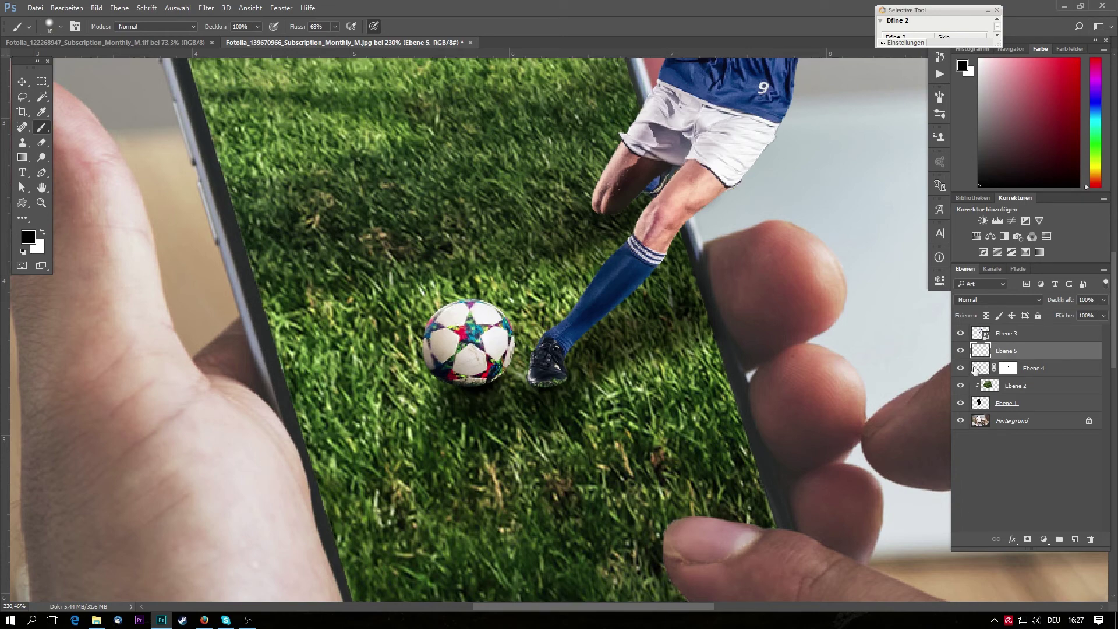
# - Lasso the football and copy it from Ebene 3 onto its own layer with Ctrl+J
pyautogui.click(961, 334)
pyautogui.press('l')
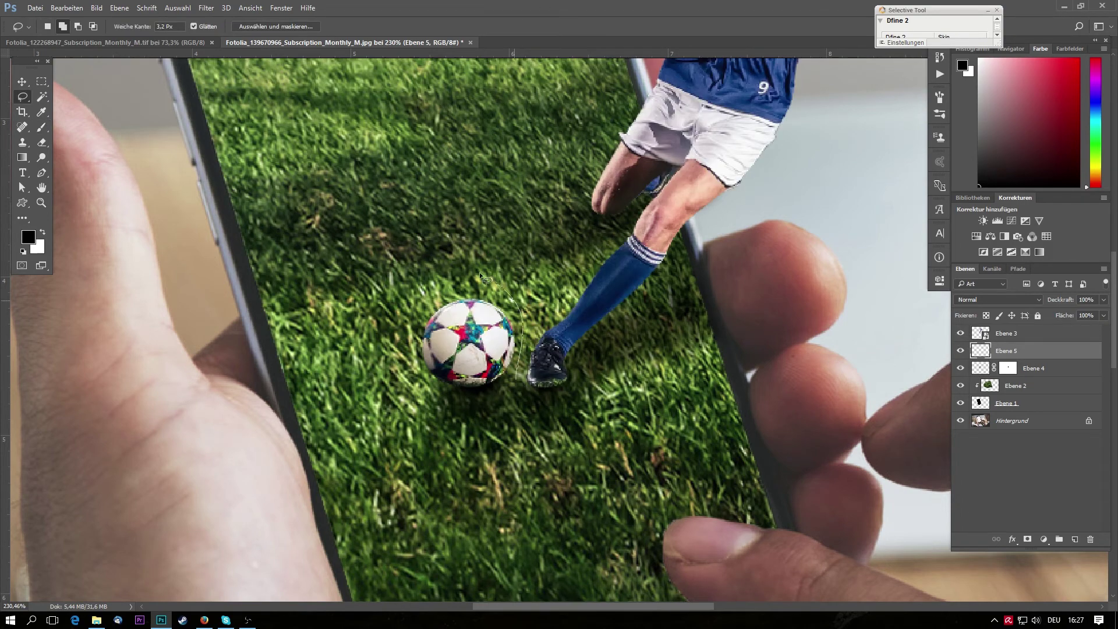
pyautogui.moveTo(480, 275); pyautogui.dragTo(520, 379)
pyautogui.click(985, 334)
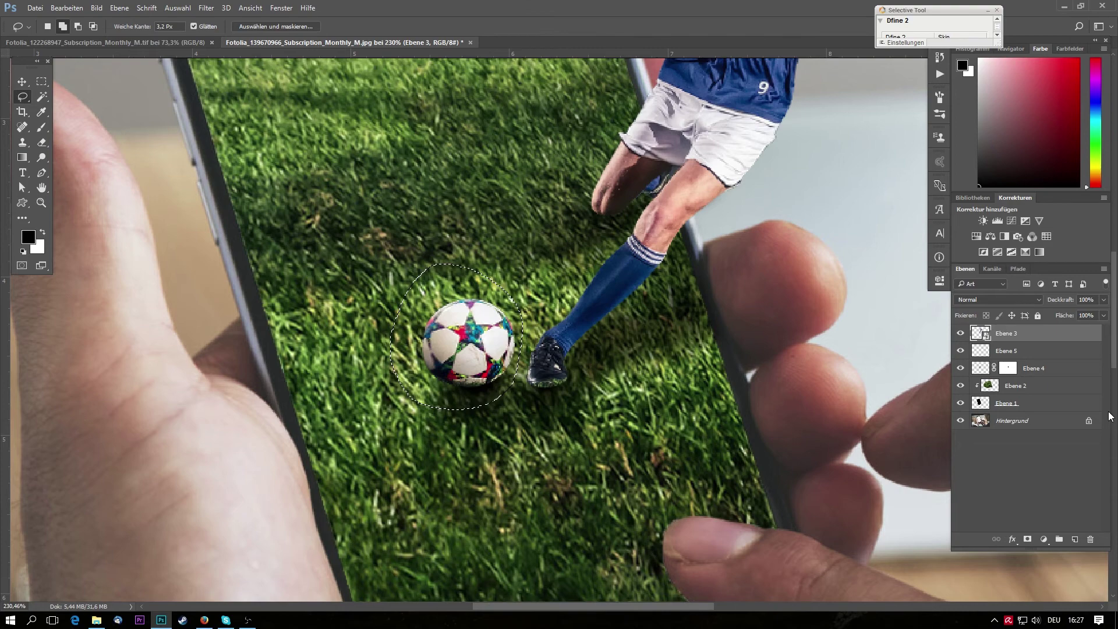
pyautogui.hotkey('ctrl', 'j')
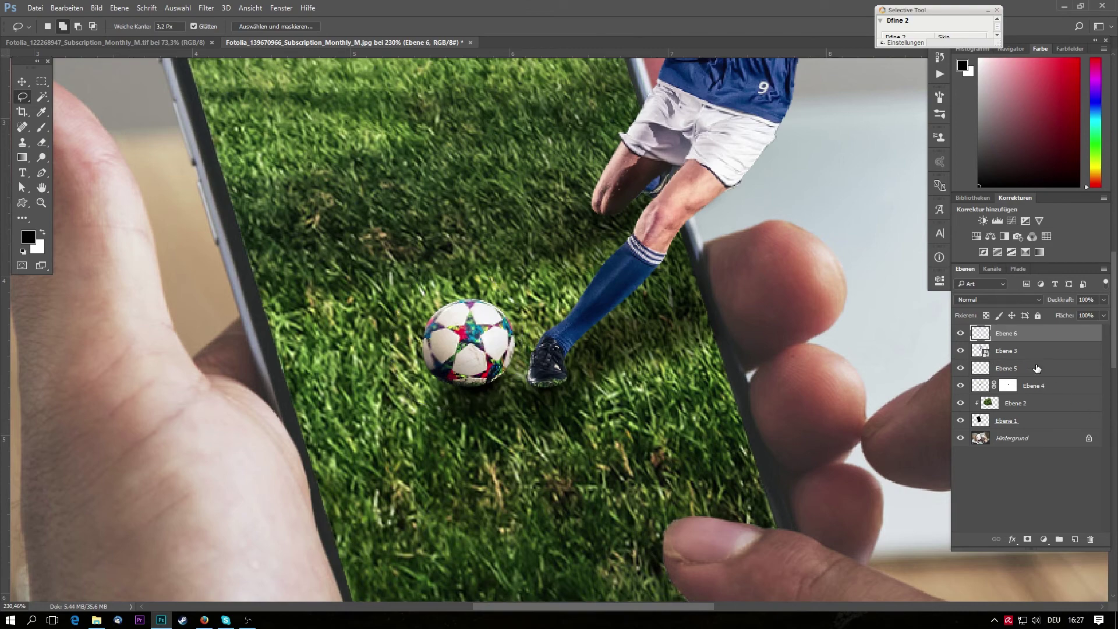
pyautogui.click(960, 351)
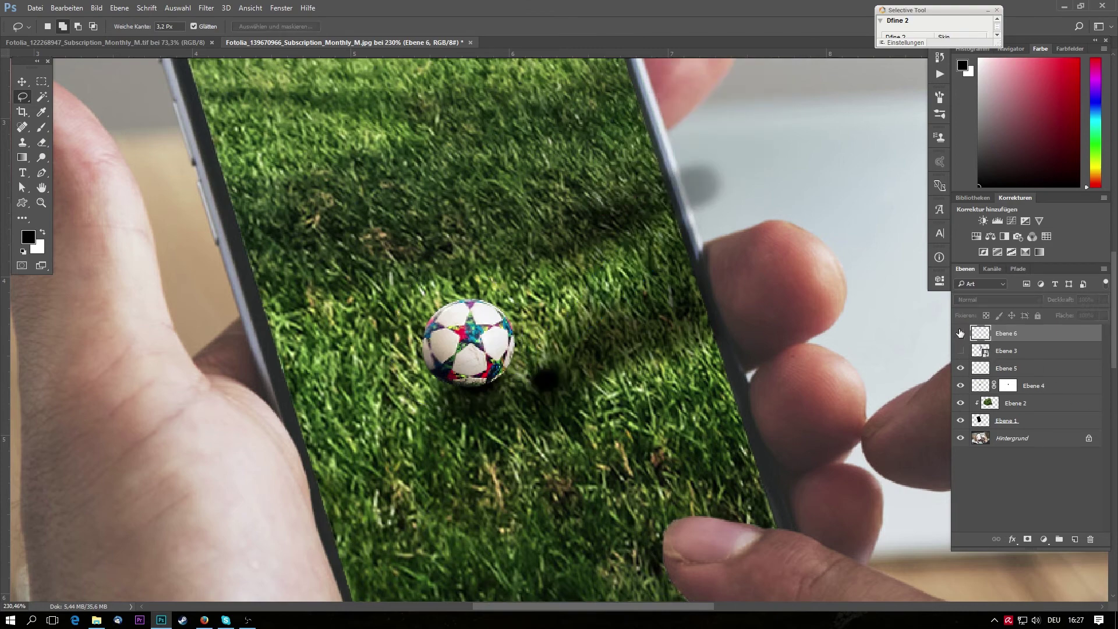
pyautogui.click(961, 333)
pyautogui.click(960, 333)
pyautogui.click(961, 334)
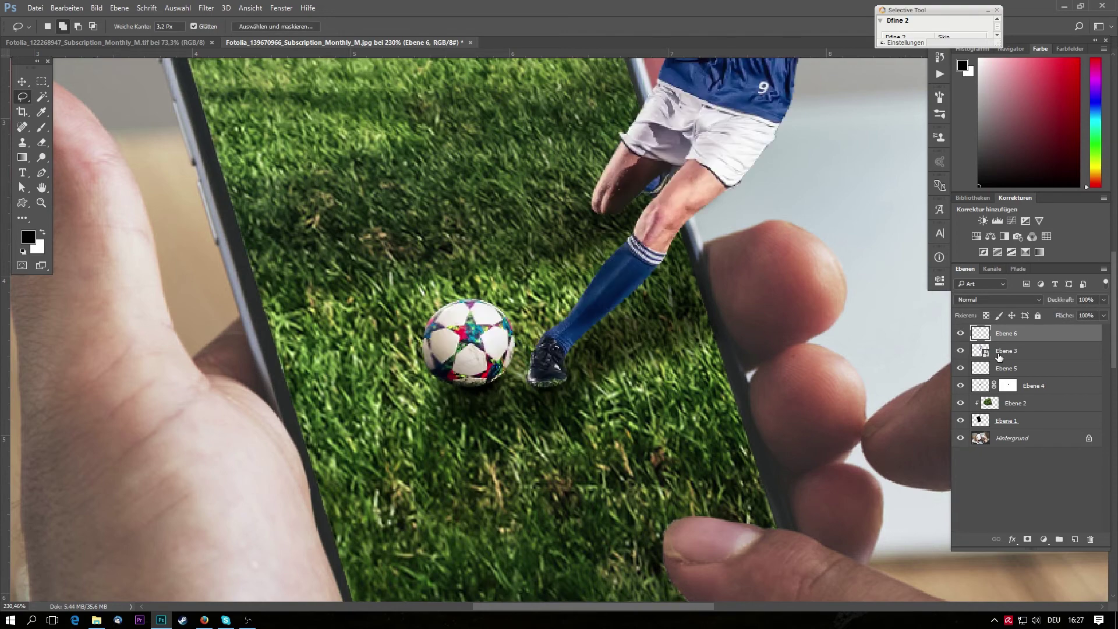
pyautogui.click(990, 355)
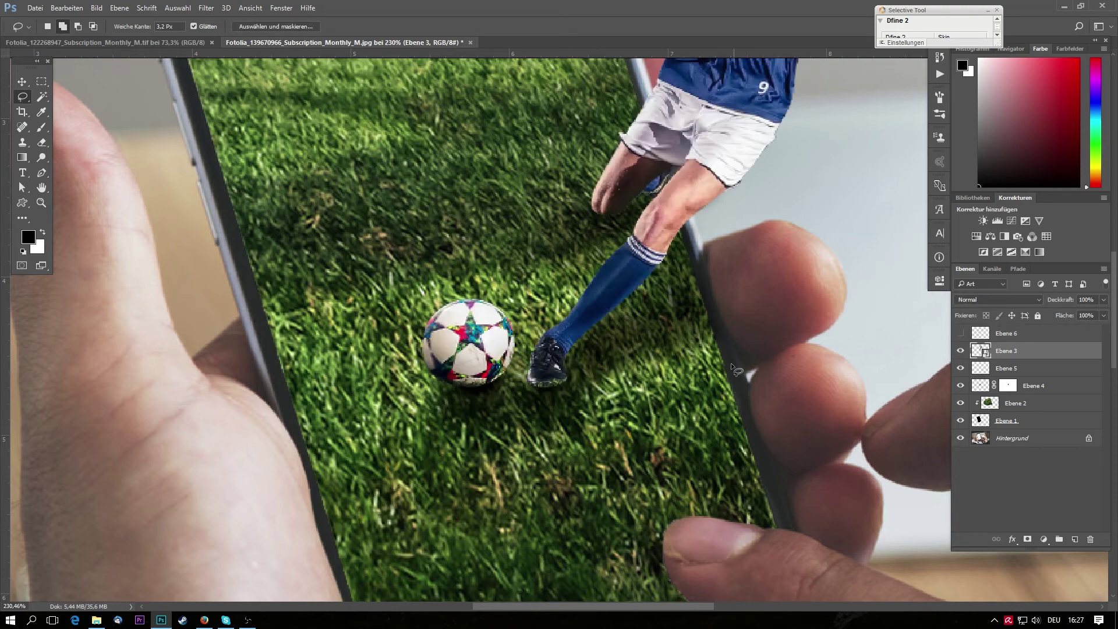
# - Mask Ebene 3 and paint out the original ball with a 64 px black brush
pyautogui.click(1027, 537)
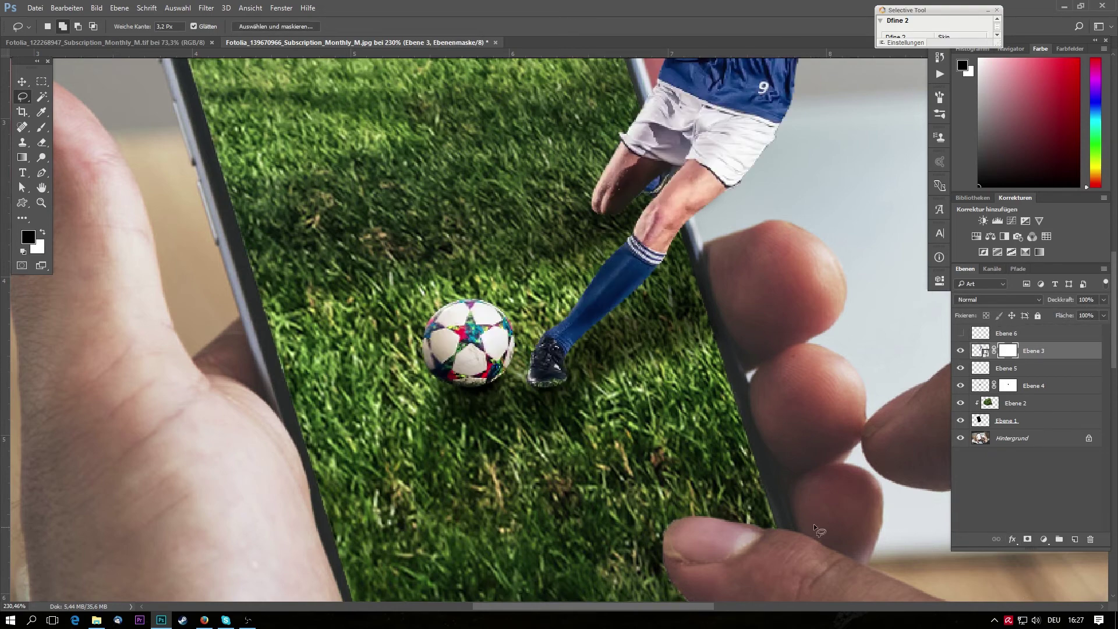
pyautogui.press('b')
pyautogui.rightClick(429, 298)
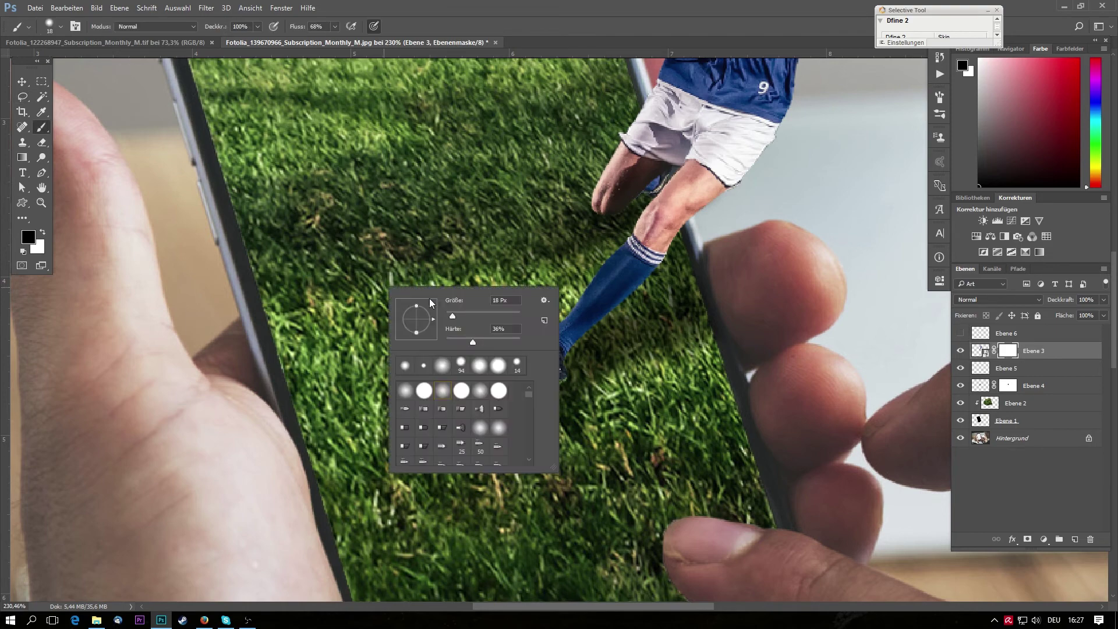
pyautogui.click(470, 318)
pyautogui.press('Return')
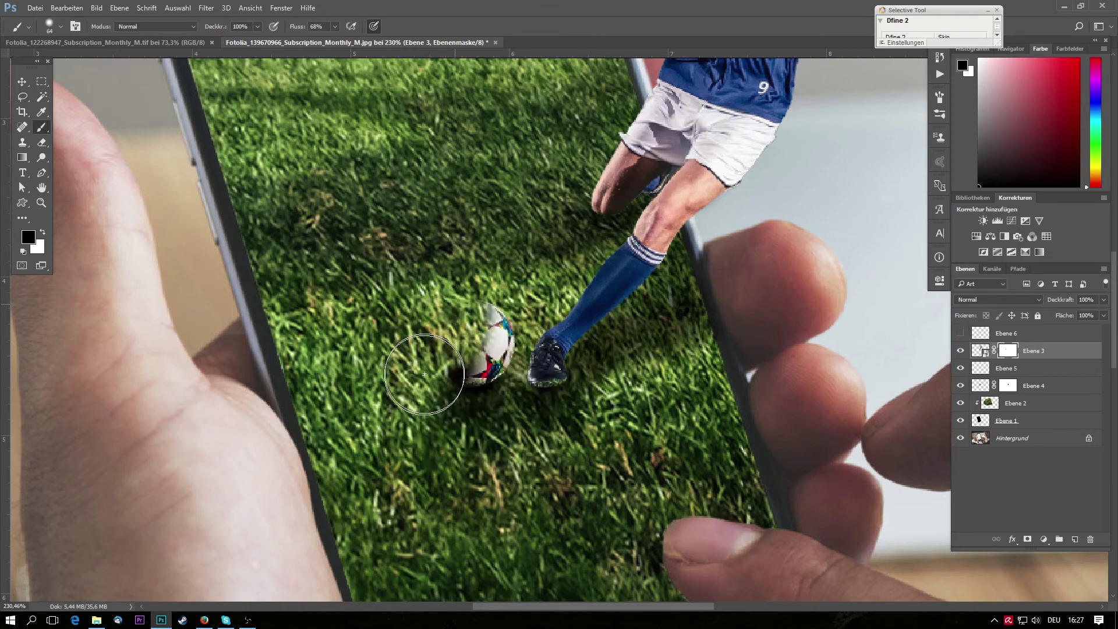
pyautogui.moveTo(424, 373); pyautogui.dragTo(489, 347)
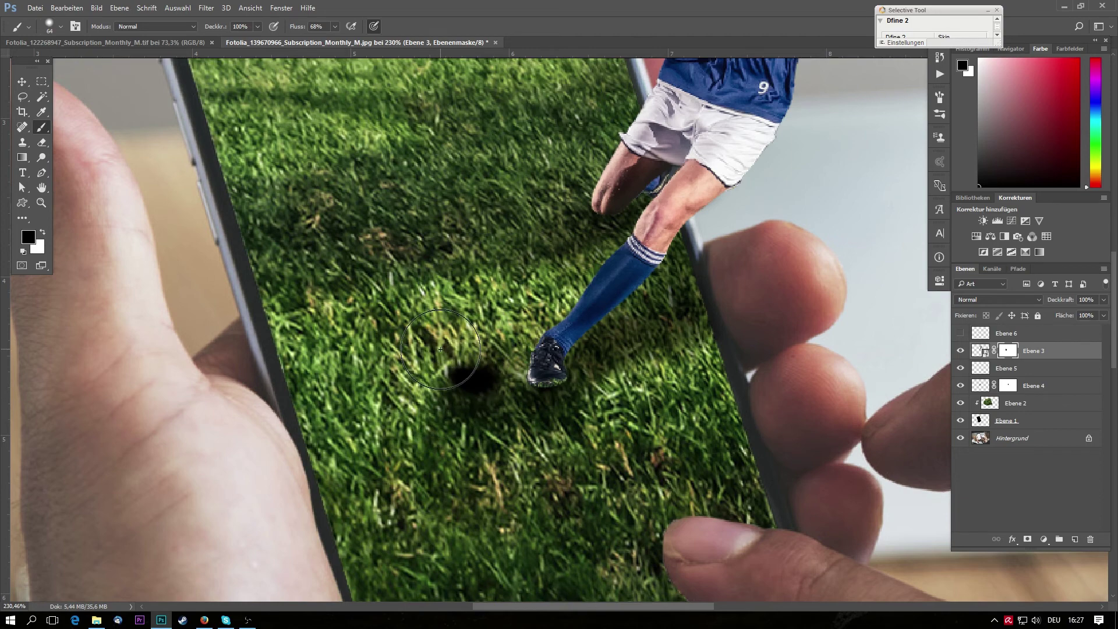
# - Select the separate ball layer Ebene 6 and toggle its visibility to compare
pyautogui.click(972, 337)
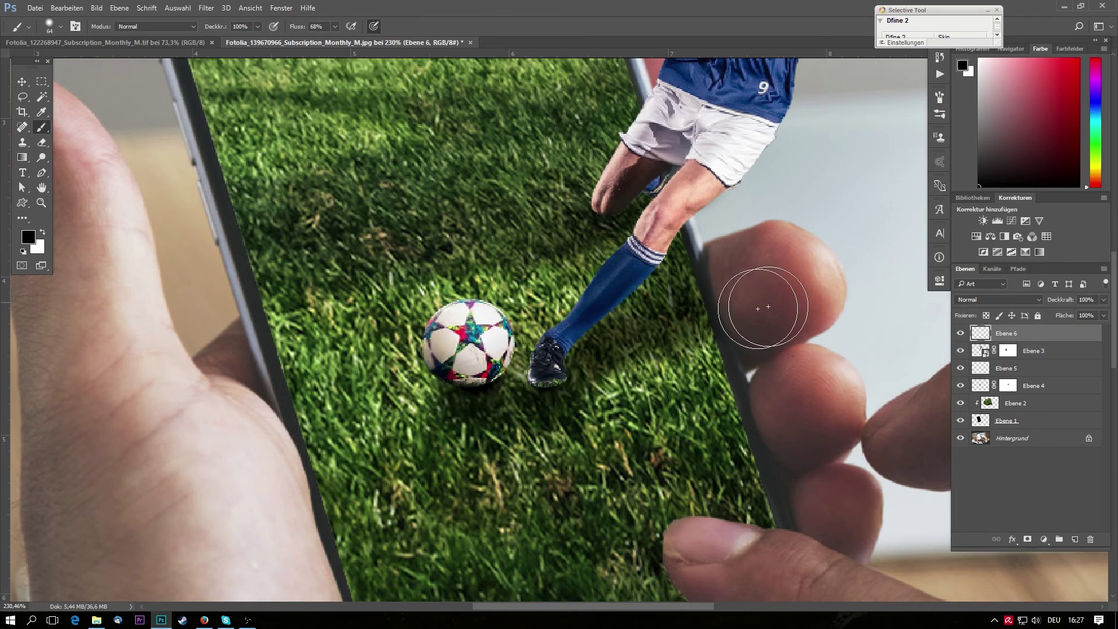
pyautogui.click(961, 334)
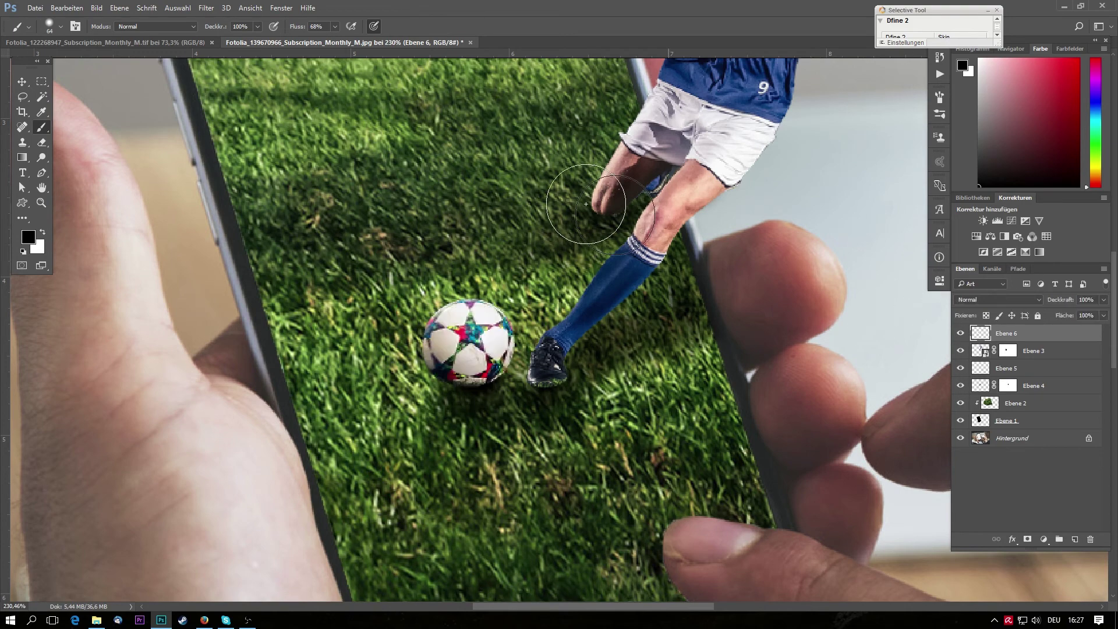
pyautogui.click(208, 9)
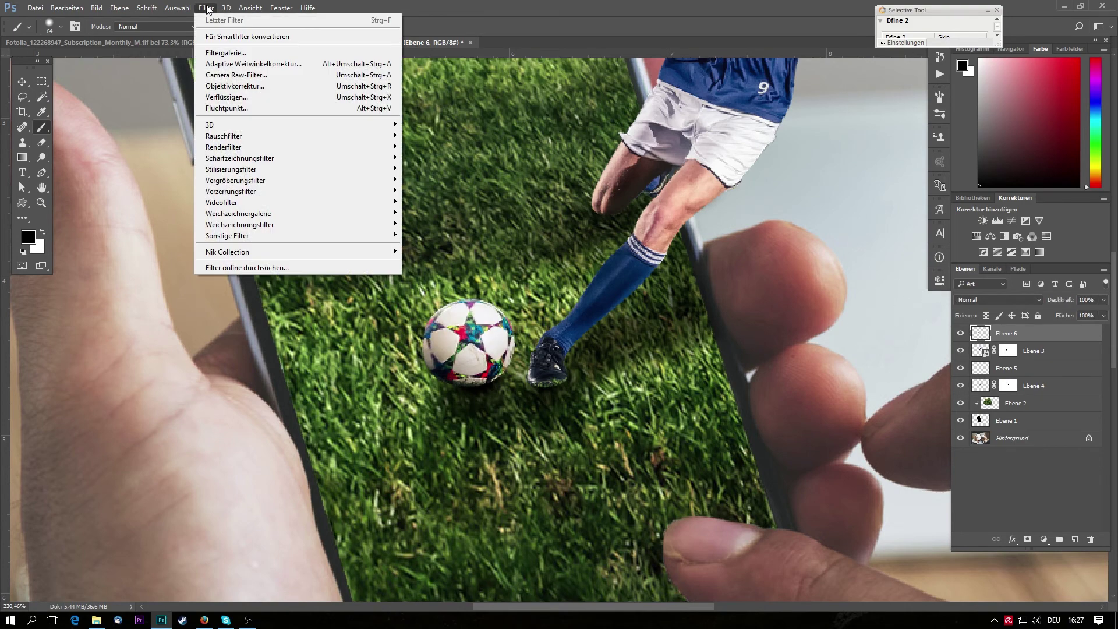
pyautogui.moveTo(263, 213)
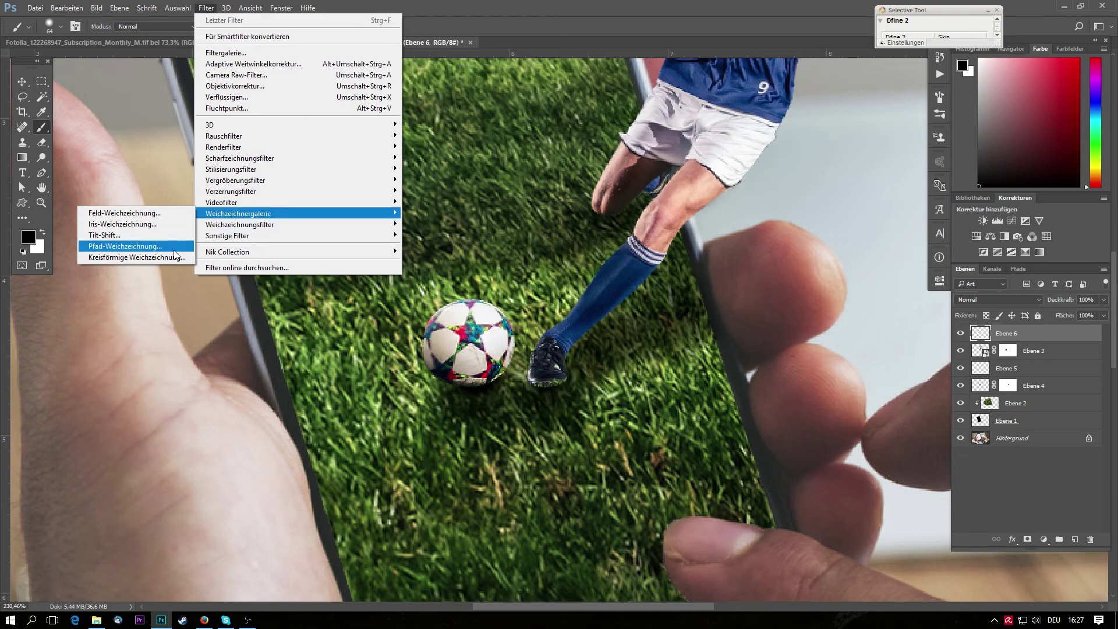
# - Apply a Pfad-Weichzeichnung path blur bent along the ball's flight at 40% speed
pyautogui.click(134, 246)
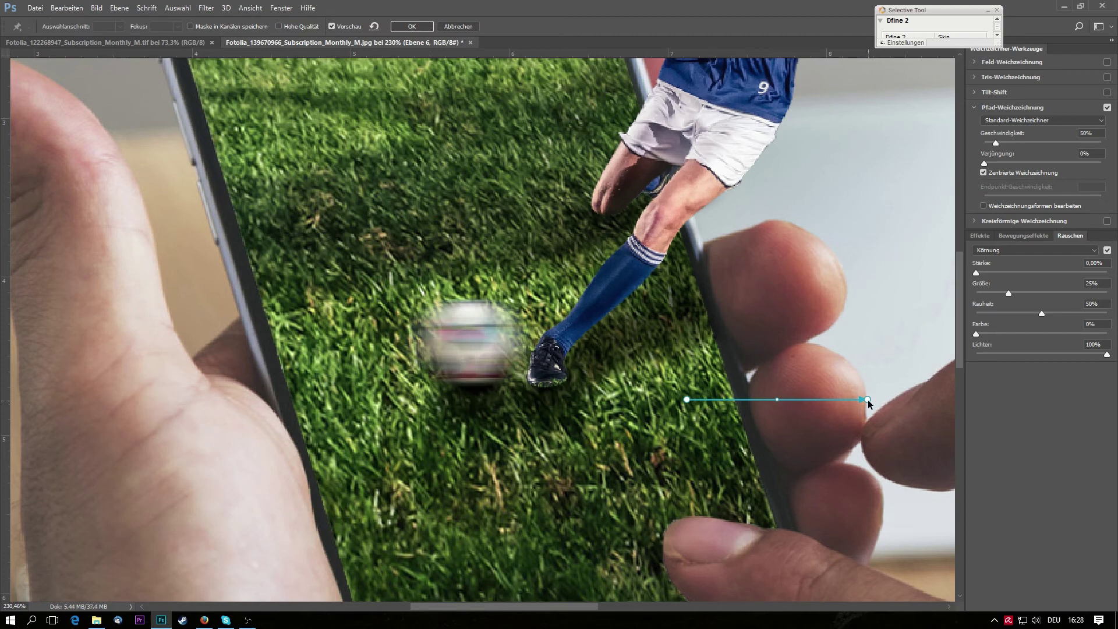
pyautogui.moveTo(868, 401)
pyautogui.mouseDown()
pyautogui.moveTo(663, 510)
pyautogui.moveTo(669, 451)
pyautogui.moveTo(635, 538)
pyautogui.mouseUp()
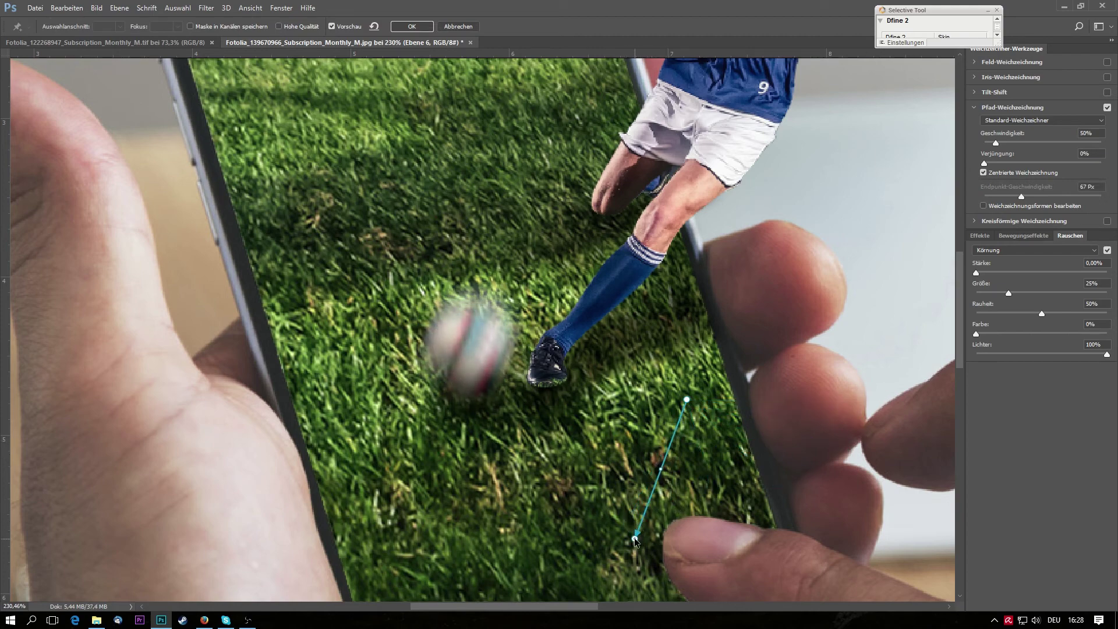
pyautogui.moveTo(688, 401); pyautogui.dragTo(777, 266)
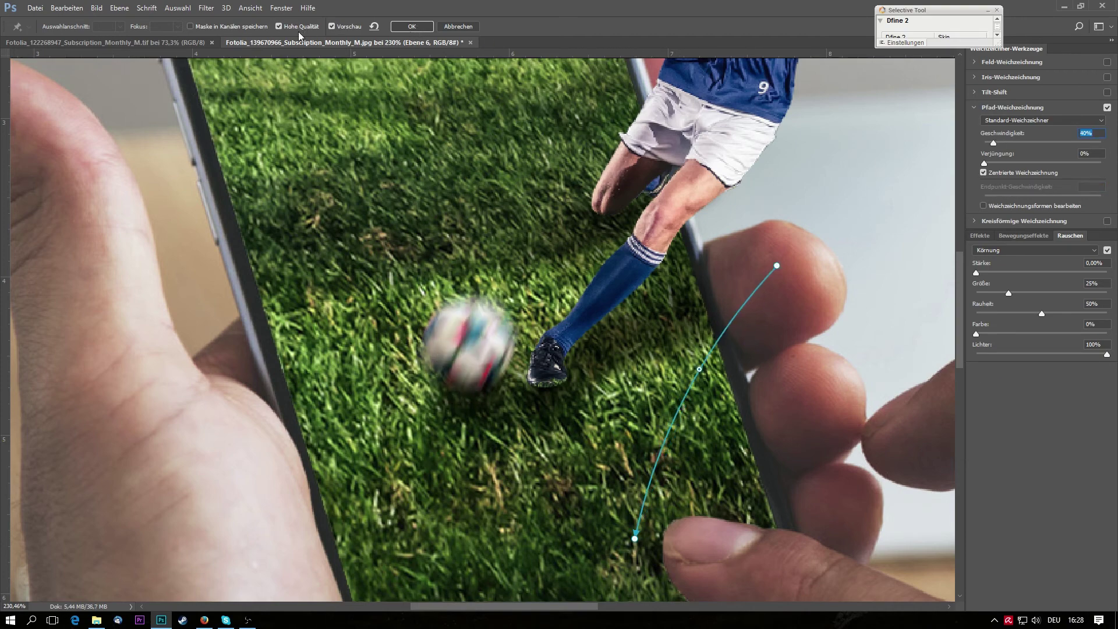
pyautogui.click(417, 27)
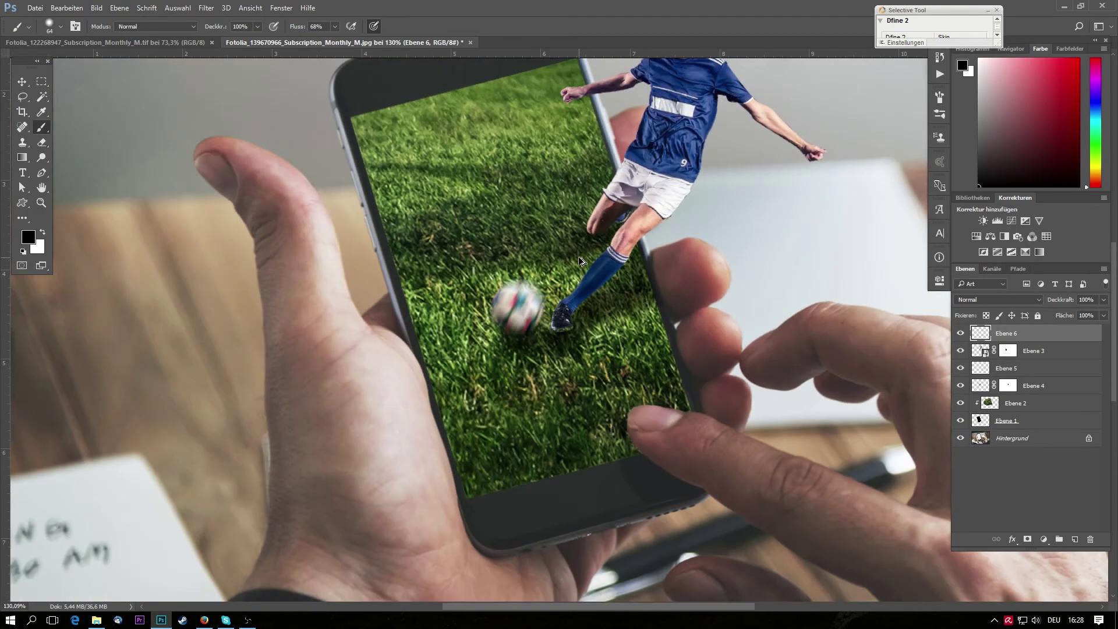
pyautogui.hotkey('ctrl', '0')
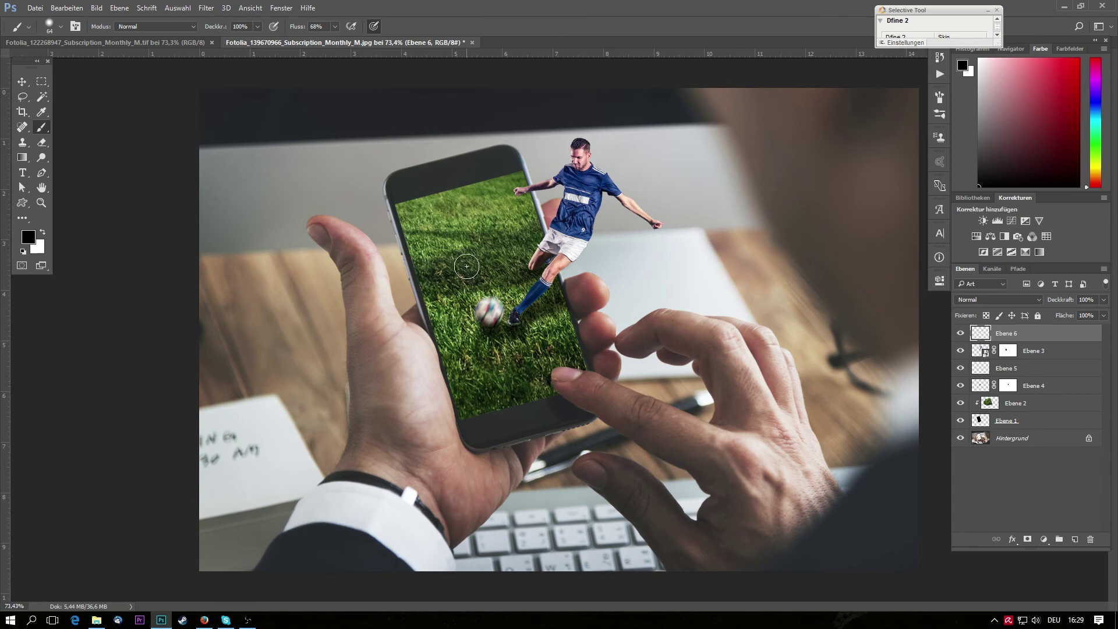
# - Add a Gradationskurven adjustment above Ebene 2 with the midpoint raised to brighten the grass
pyautogui.scroll(-3, 470, 291)
pyautogui.scroll(5, 470, 291)
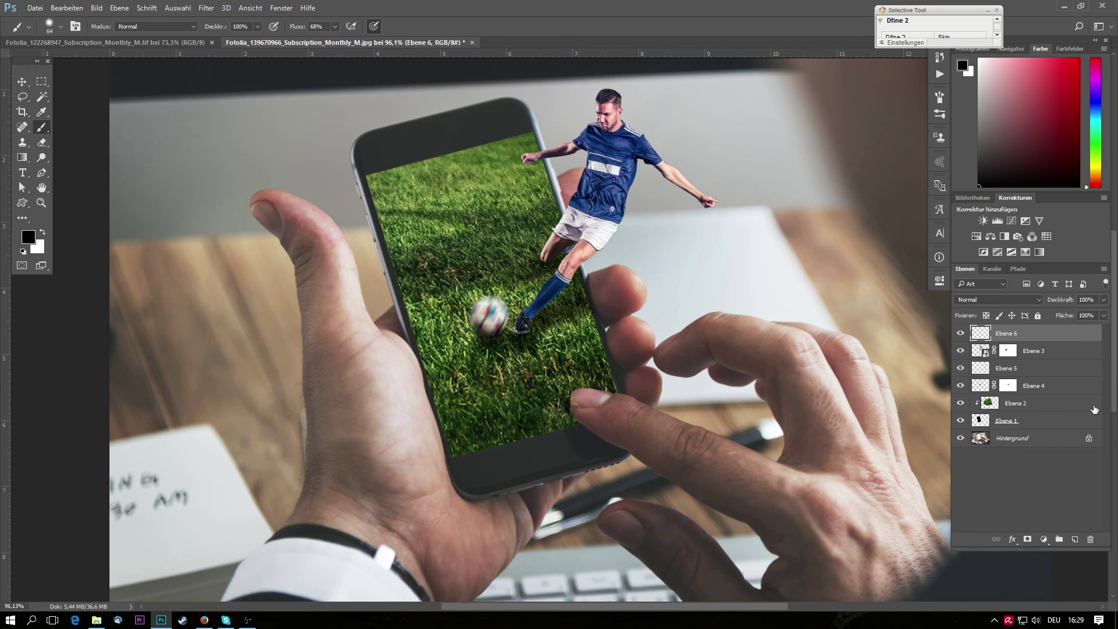
pyautogui.click(1041, 409)
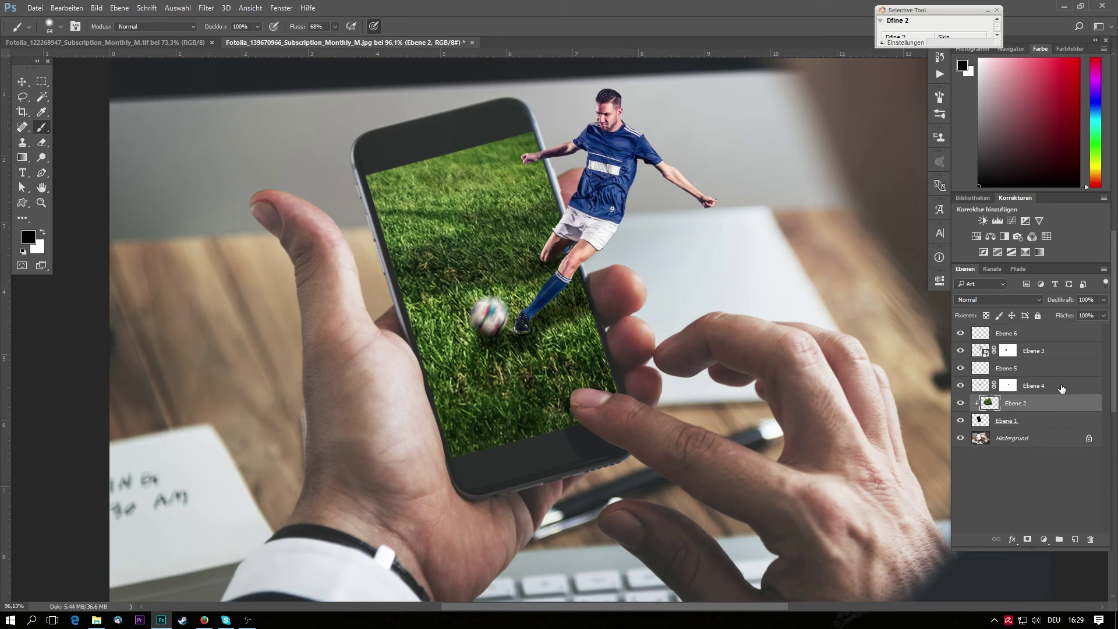
pyautogui.click(1063, 387)
pyautogui.click(1062, 402)
pyautogui.click(1013, 221)
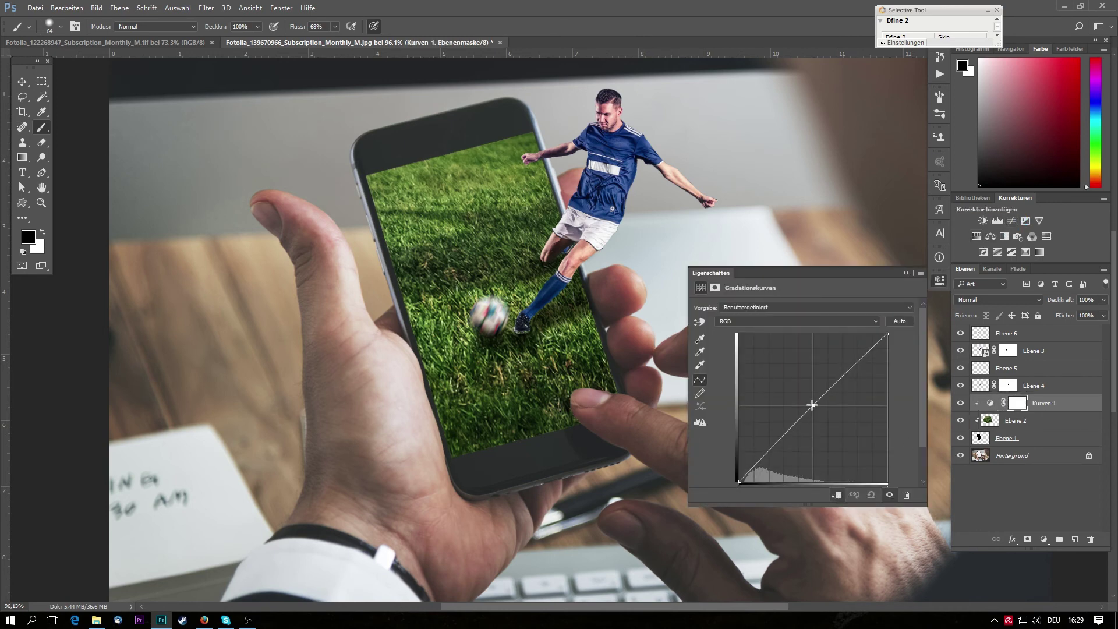
pyautogui.moveTo(815, 407); pyautogui.dragTo(804, 398)
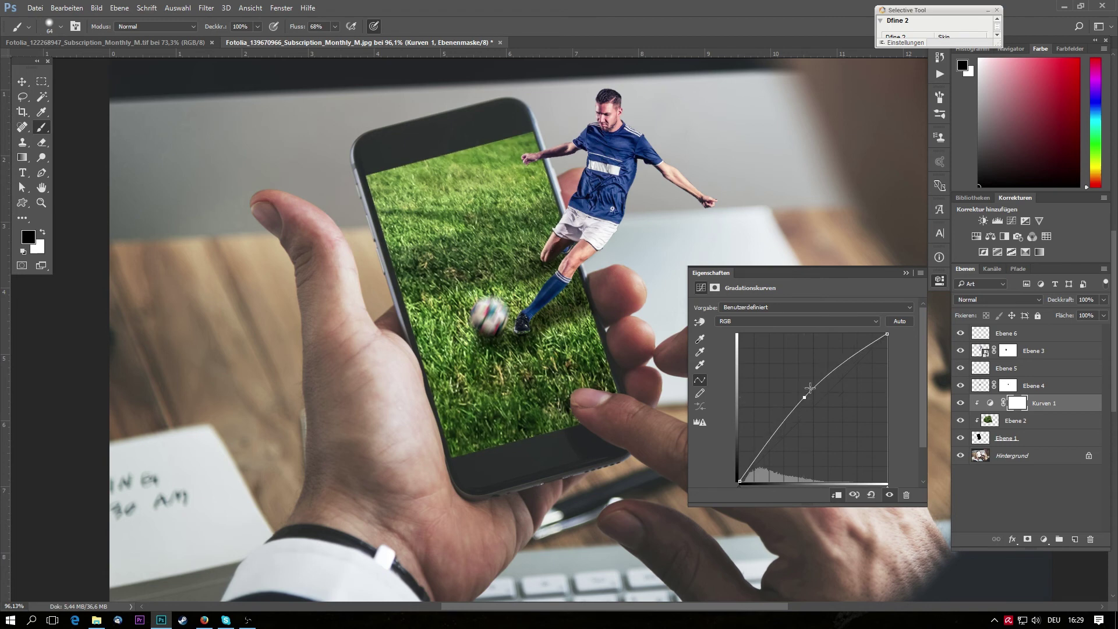
pyautogui.click(907, 274)
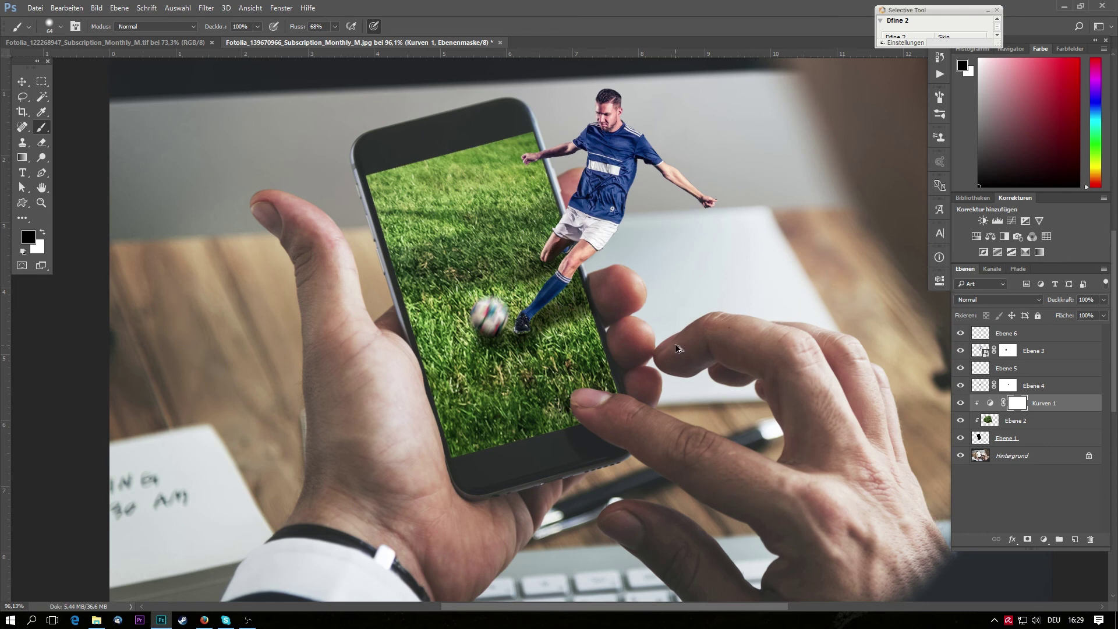
pyautogui.scroll(-5, 675, 343)
pyautogui.scroll(4, 560, 335)
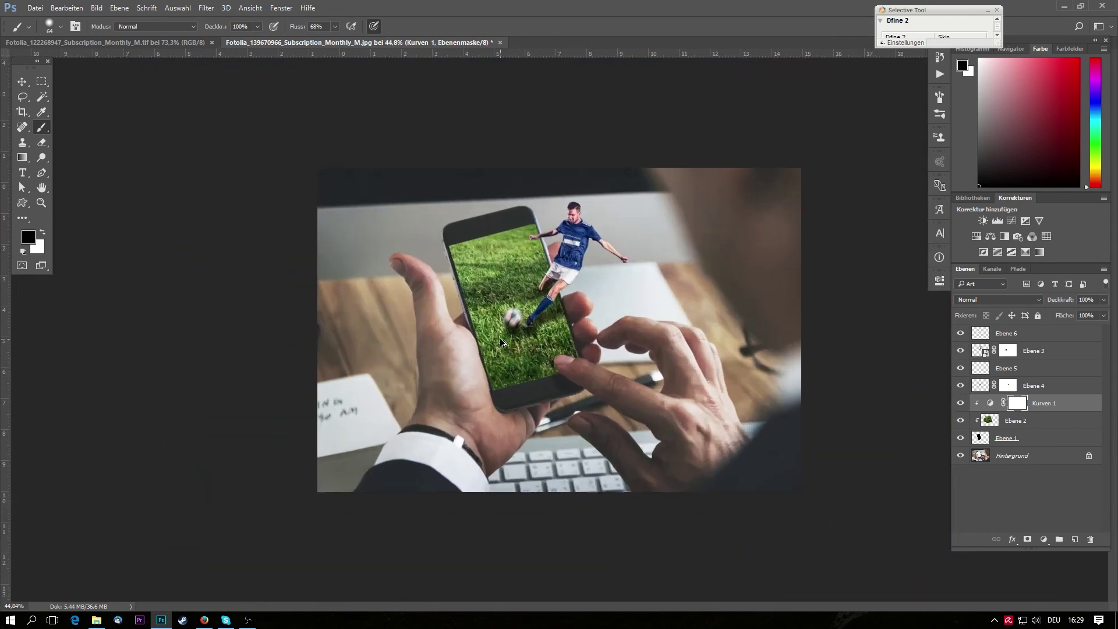